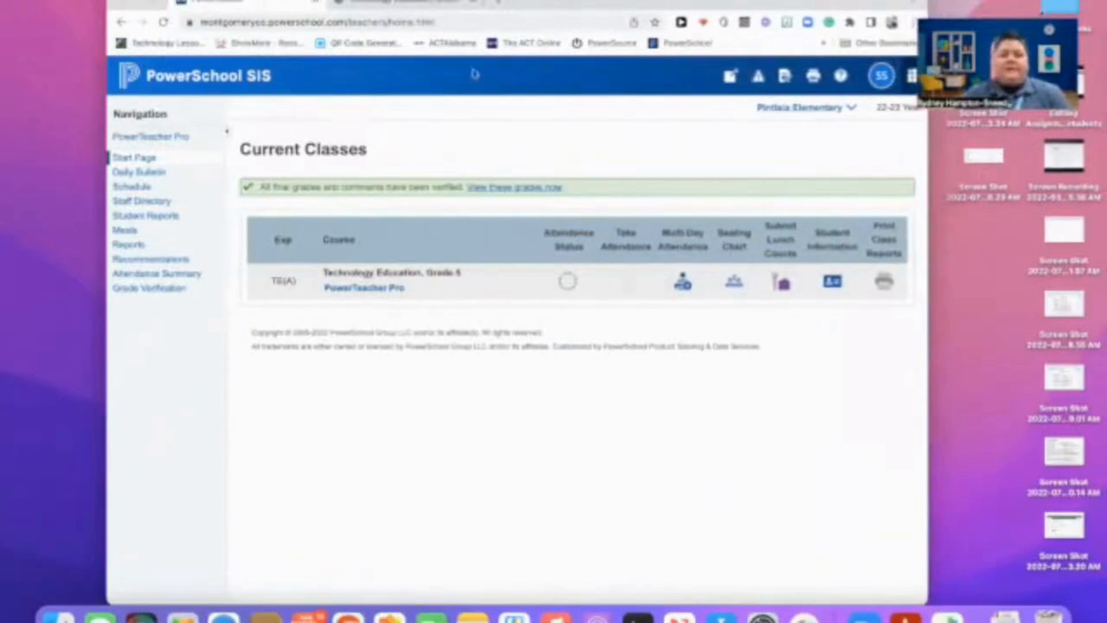
# - Open the gradebook for the Technology Education, Grade 5 class and show its assignments for the Q1 reporting term
pyautogui.click(378, 291)
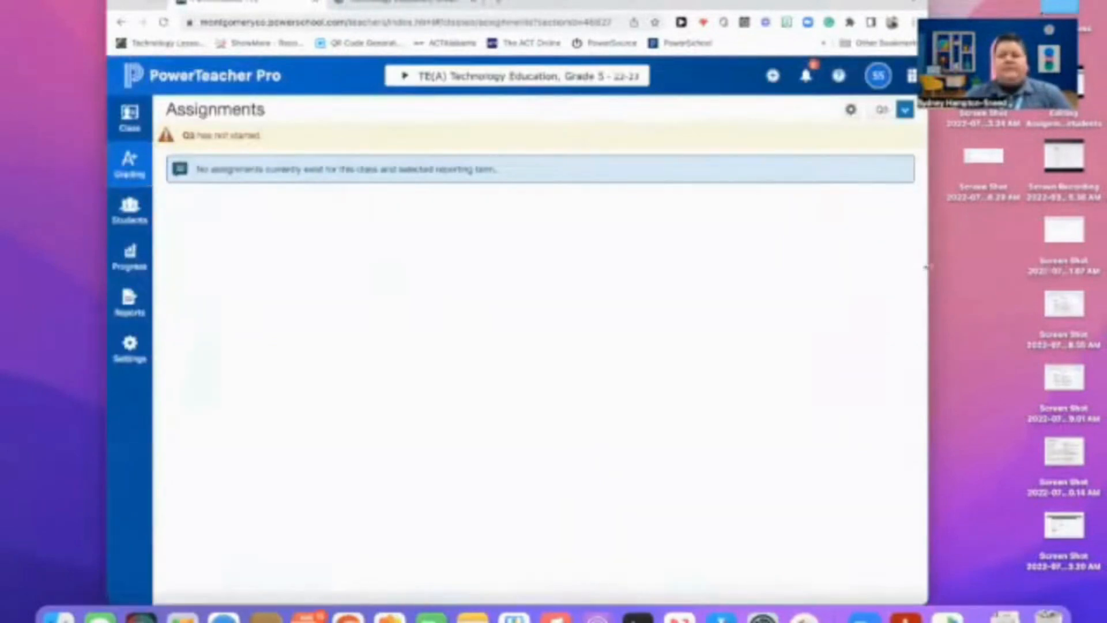
pyautogui.moveTo(926, 266); pyautogui.dragTo(1008, 275)
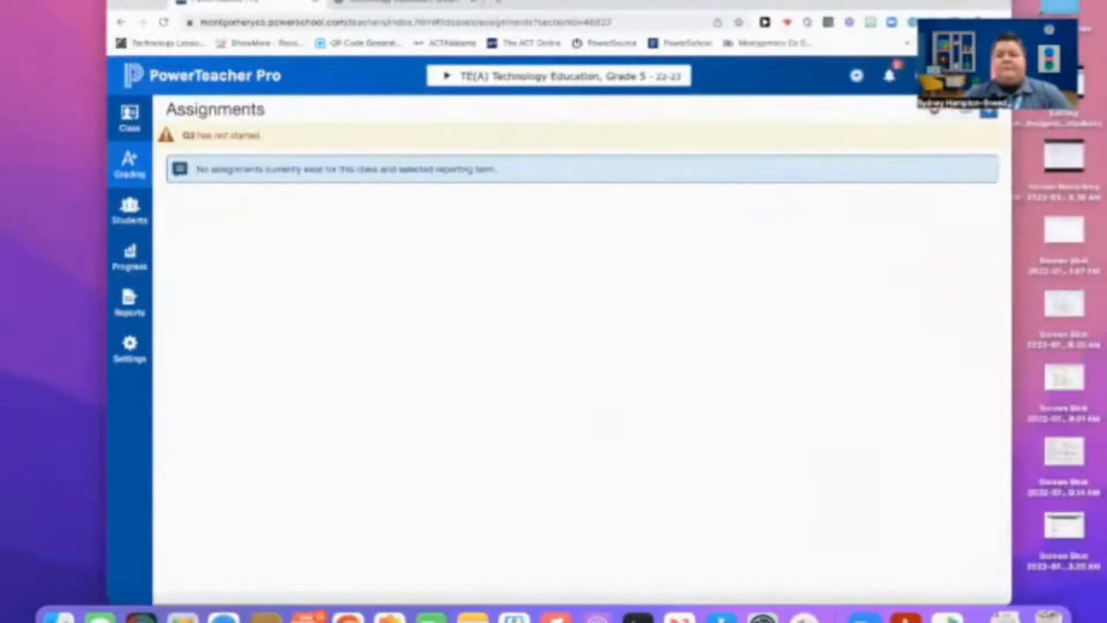
pyautogui.moveTo(998, 58); pyautogui.dragTo(1018, 37)
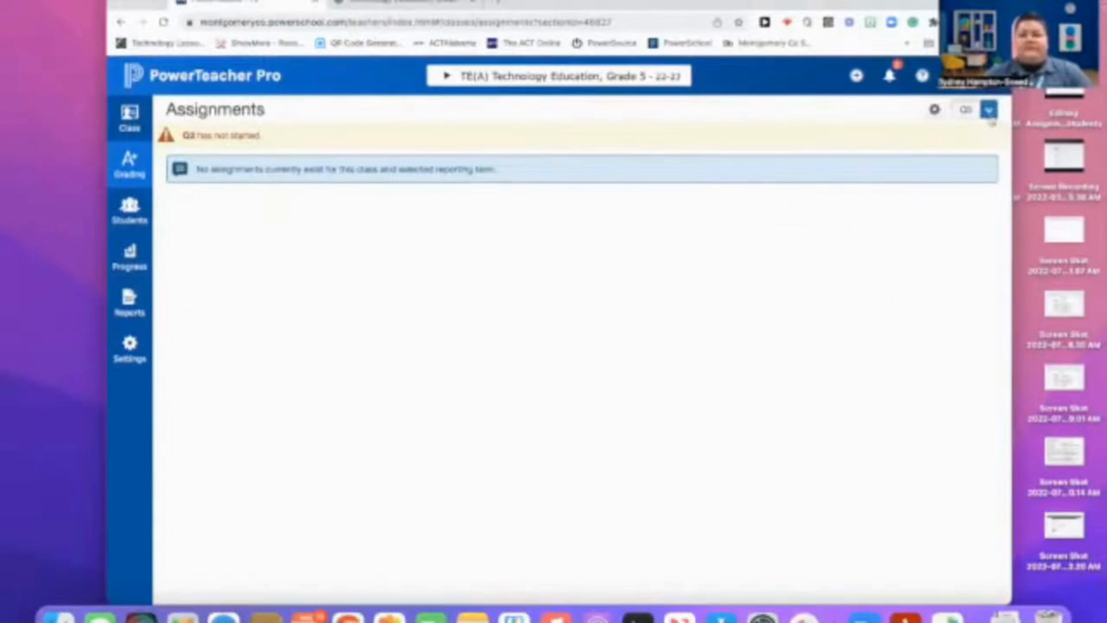
pyautogui.click(990, 113)
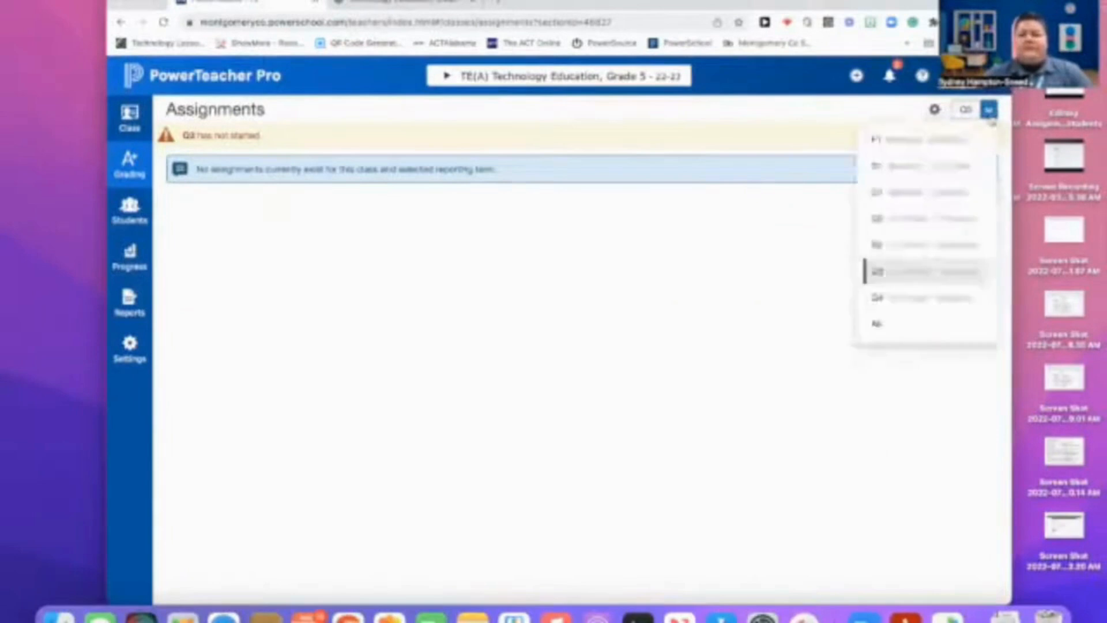
pyautogui.click(933, 196)
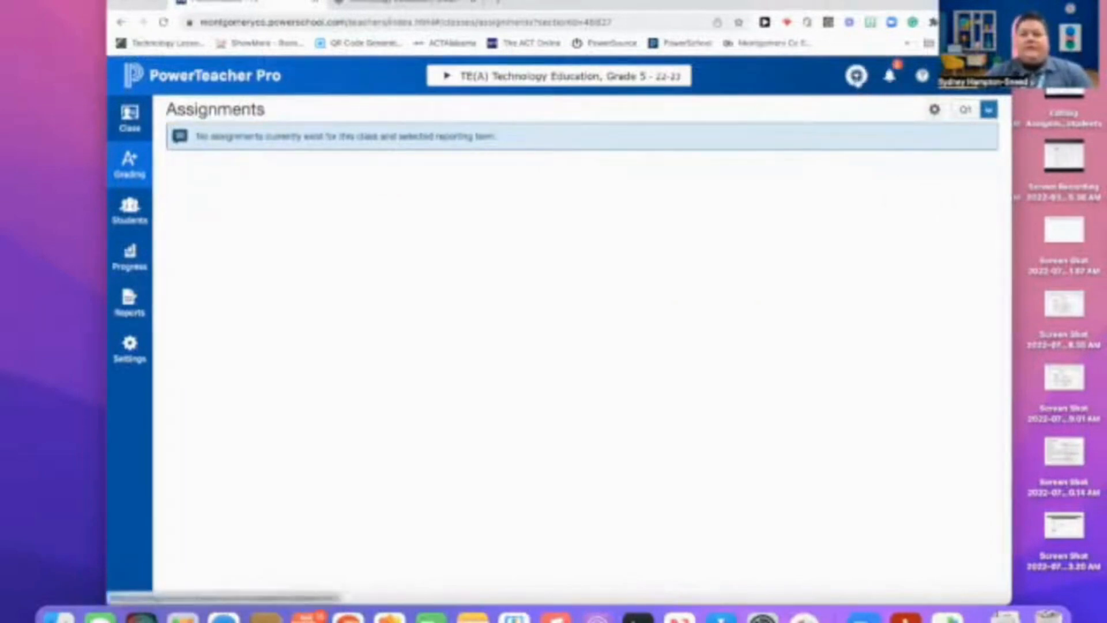
# - Create a new assignment named "Practice 1" and assign it to the Minor category
pyautogui.click(856, 75)
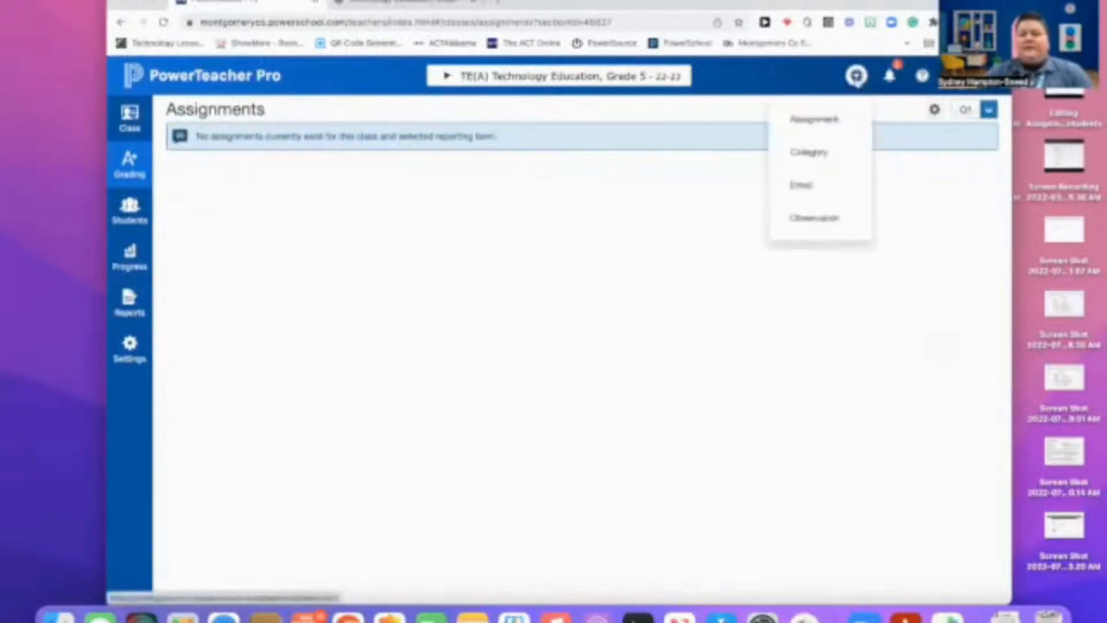
pyautogui.click(826, 123)
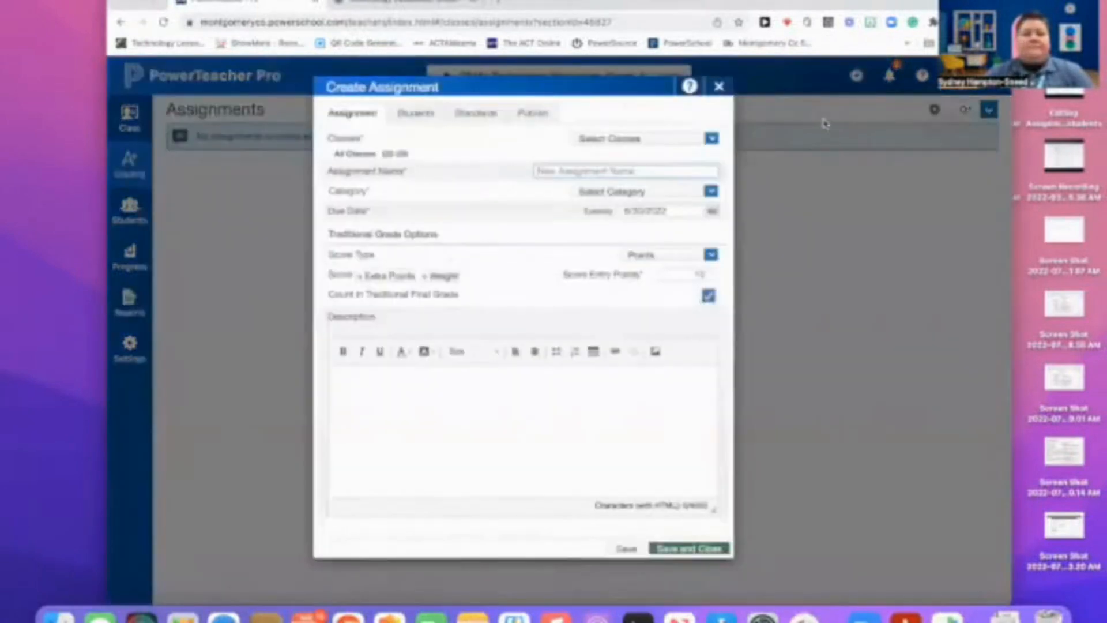
pyautogui.click(631, 172)
pyautogui.write('I')
pyautogui.press('BackSpace')
pyautogui.write('Practice 1')
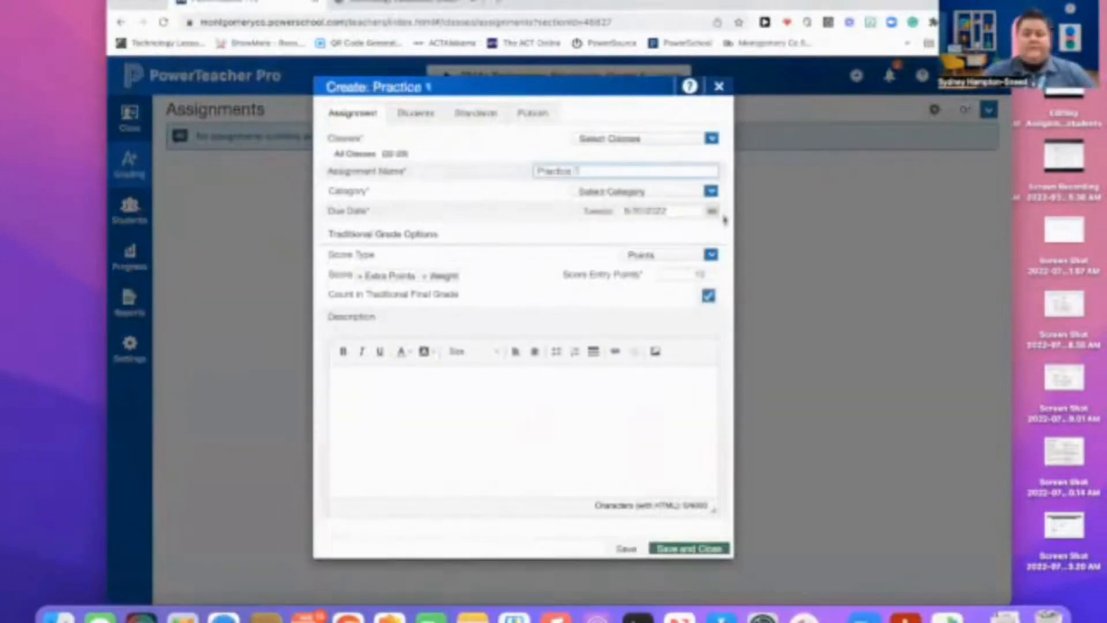
pyautogui.click(712, 192)
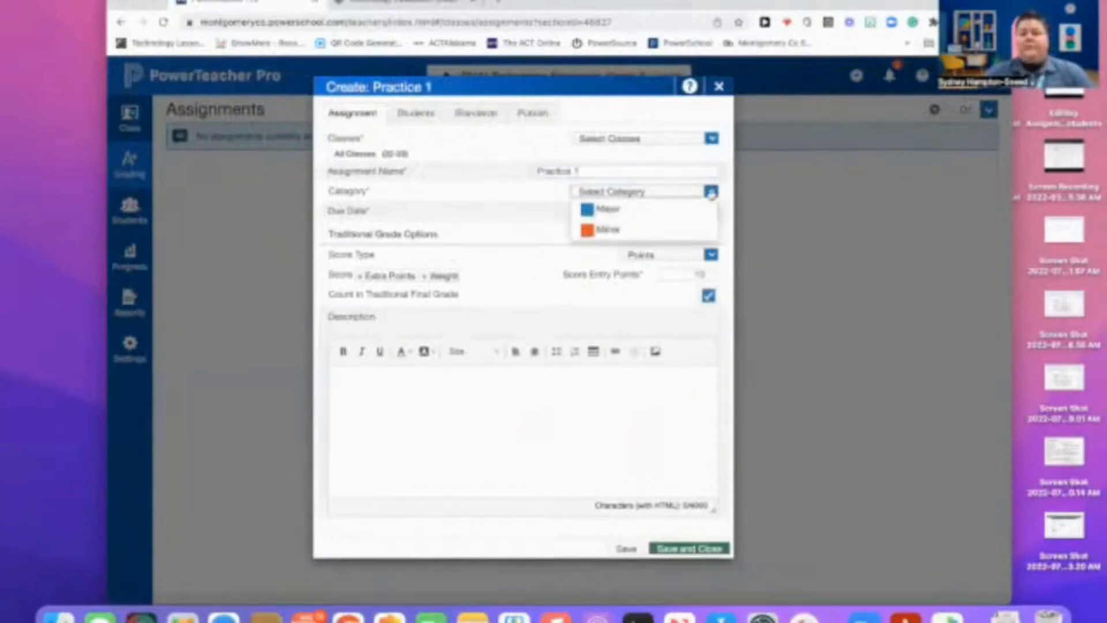
pyautogui.click(672, 234)
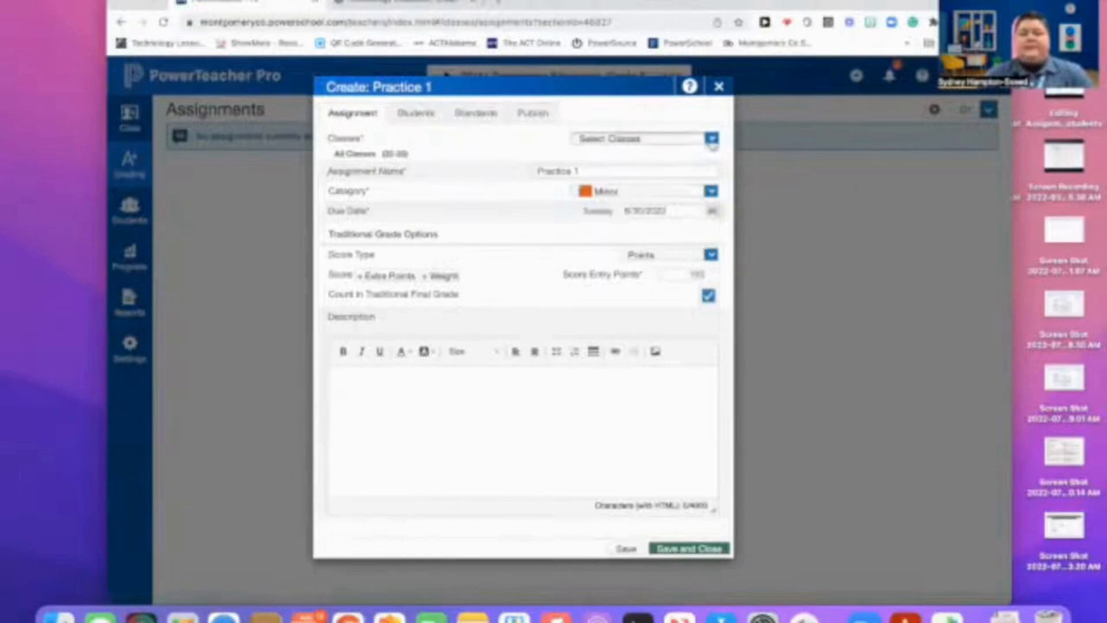
# - Check which classes are selected for the new assignment
pyautogui.click(712, 140)
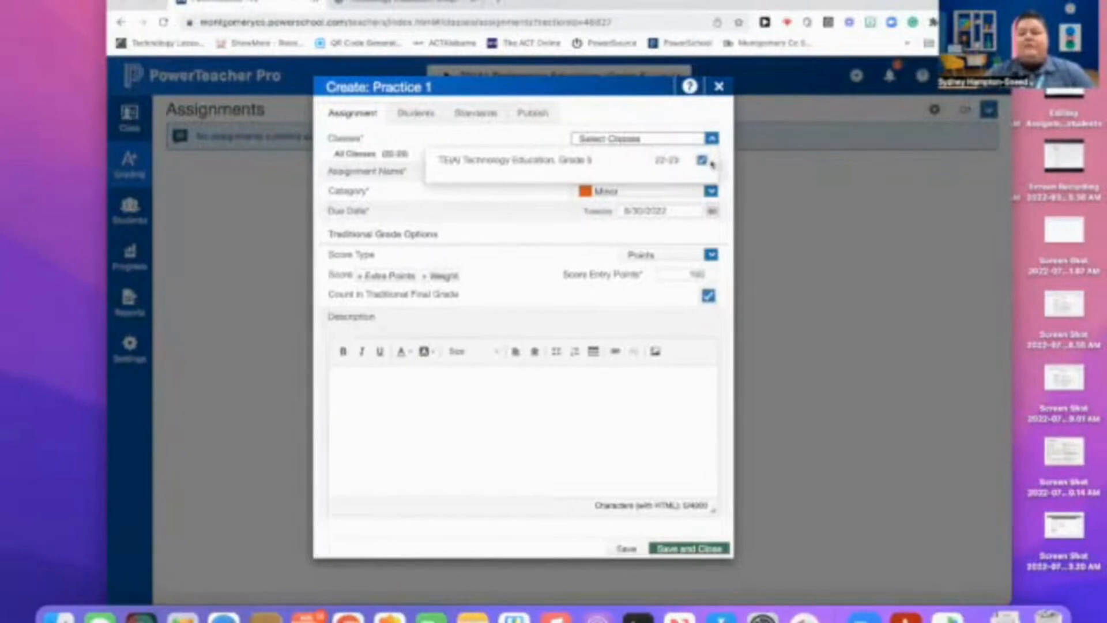
pyautogui.click(576, 269)
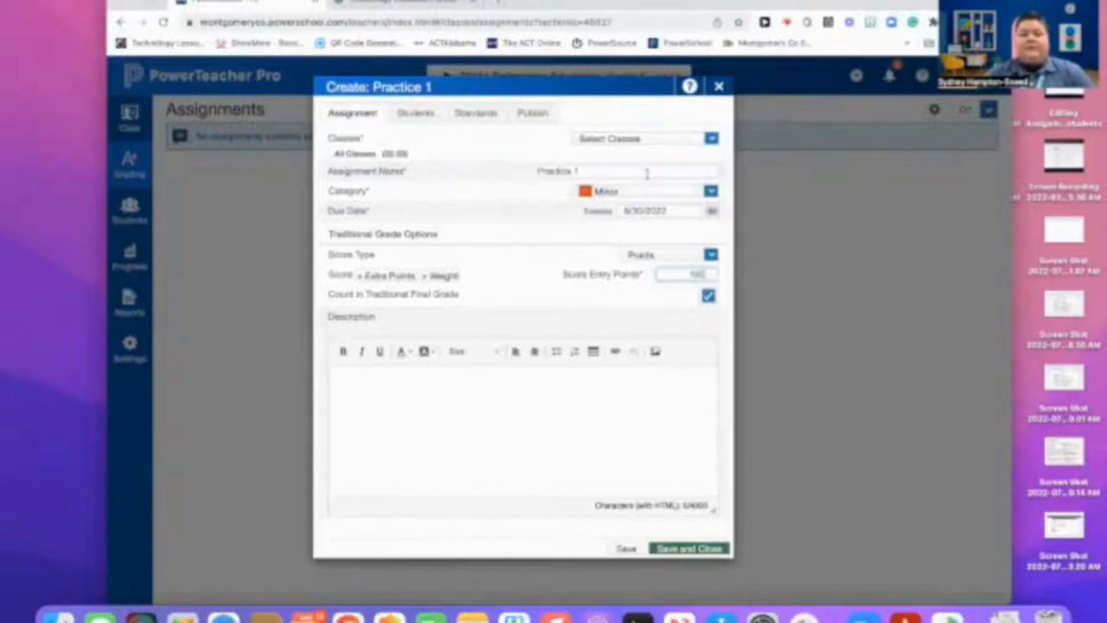
pyautogui.click(711, 138)
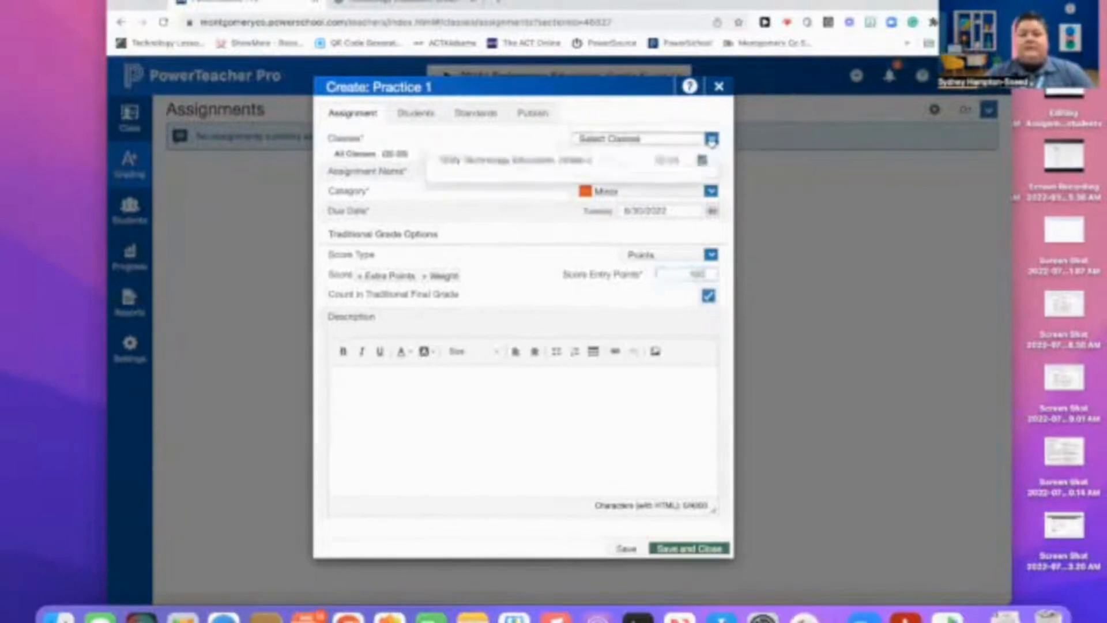
pyautogui.click(562, 270)
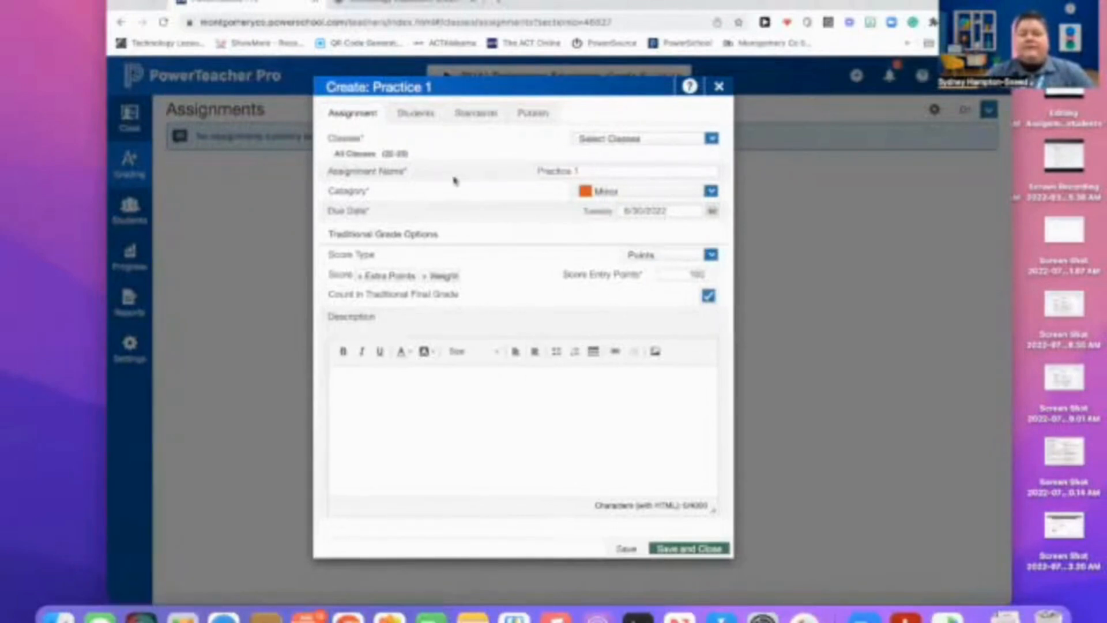
# - Show all students for the assignment and exclude the second student in the list from it
pyautogui.click(417, 114)
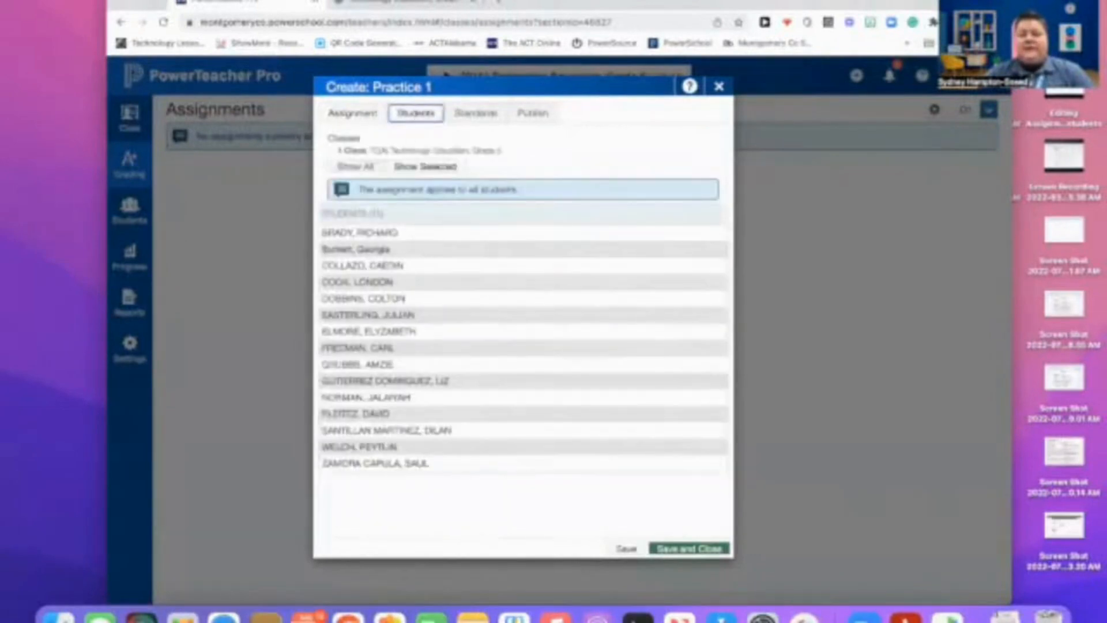
pyautogui.click(357, 168)
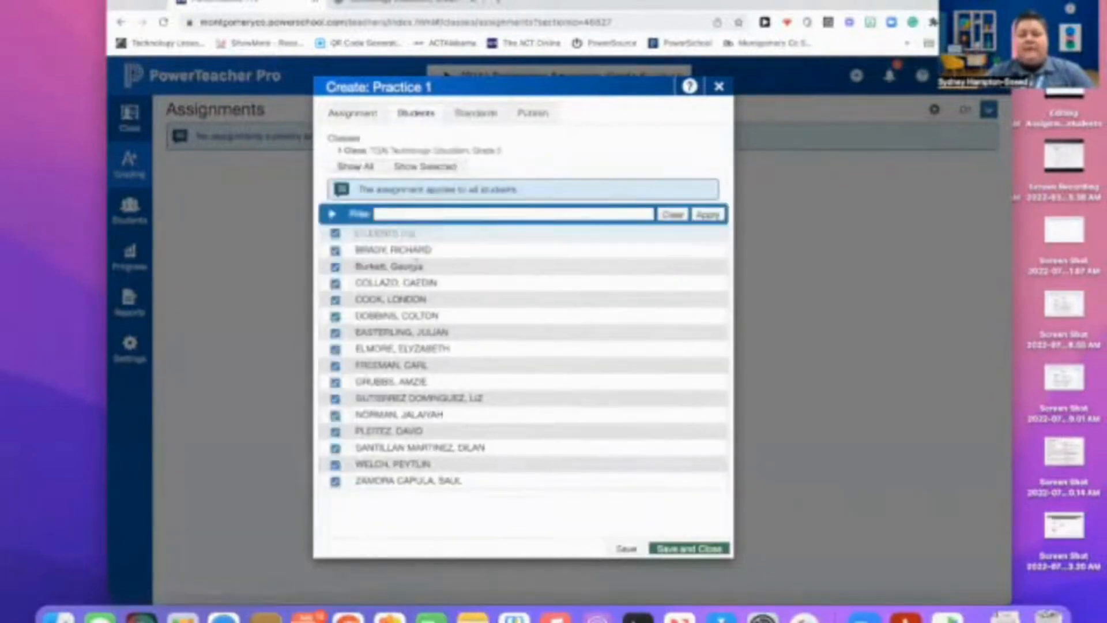
pyautogui.click(335, 268)
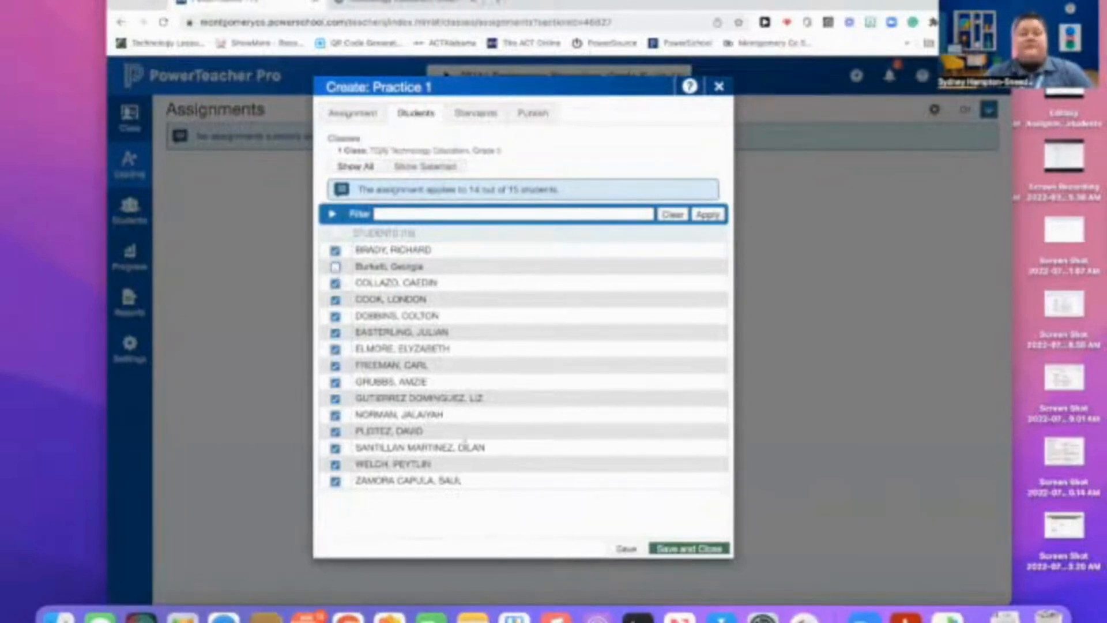
# - Include the standard on personal safe use of digital devices in the assignment and count it in the grade
pyautogui.click(476, 114)
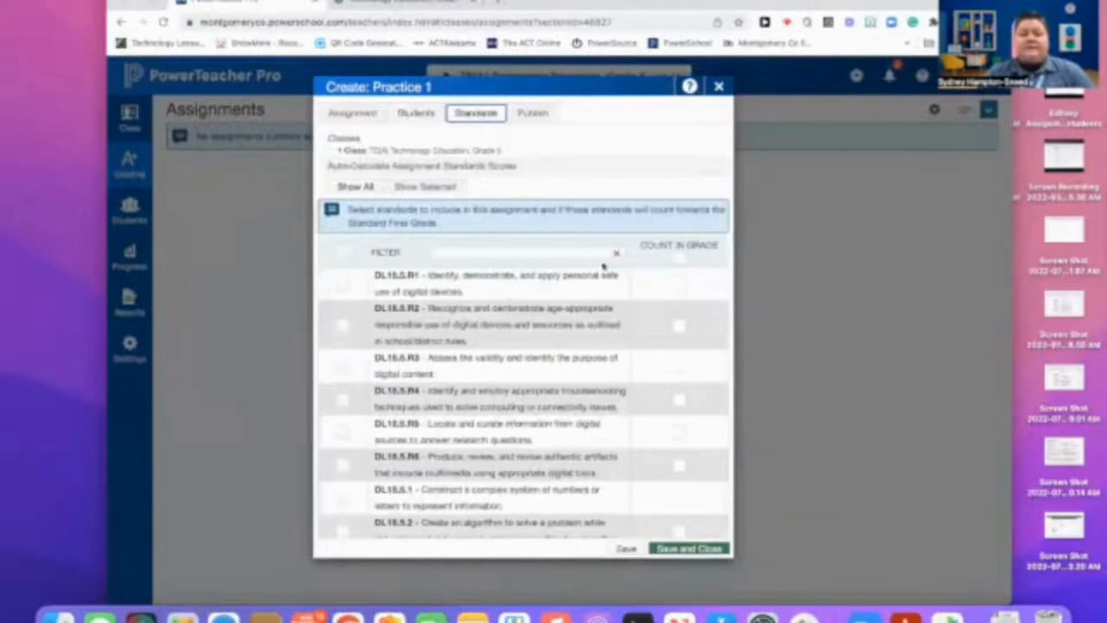
pyautogui.scroll(-4, 594, 298)
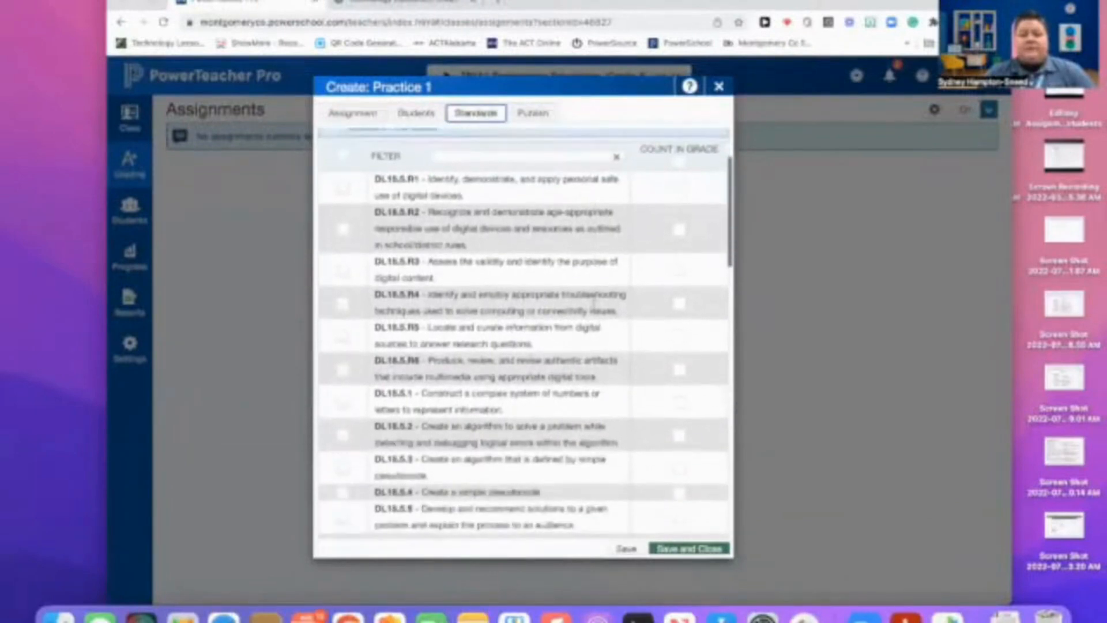
pyautogui.scroll(-7, 594, 298)
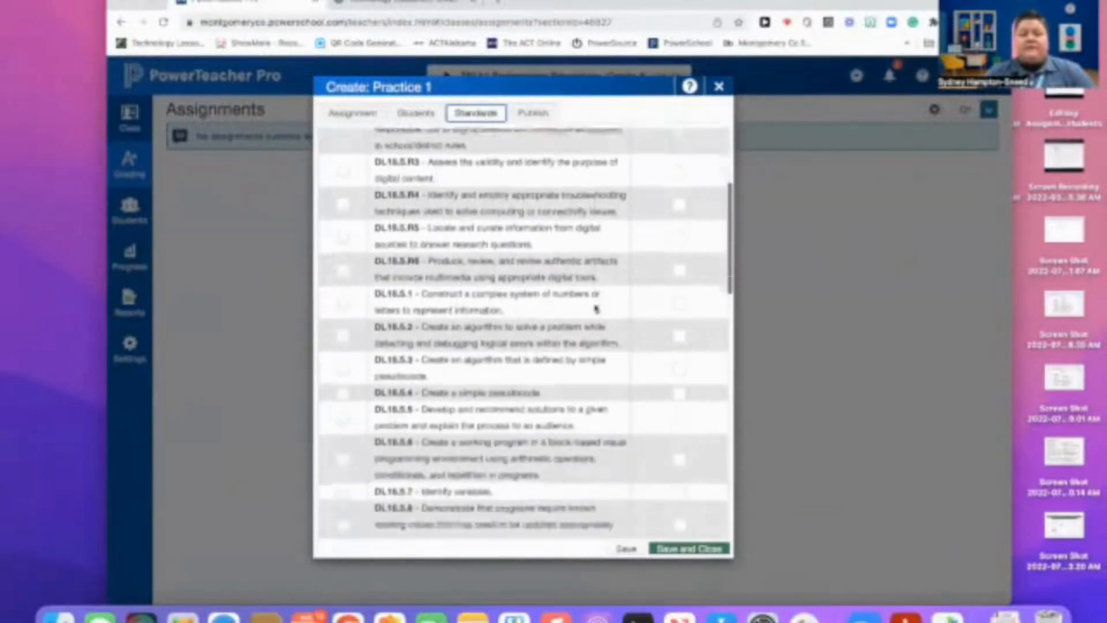
pyautogui.scroll(10, 595, 309)
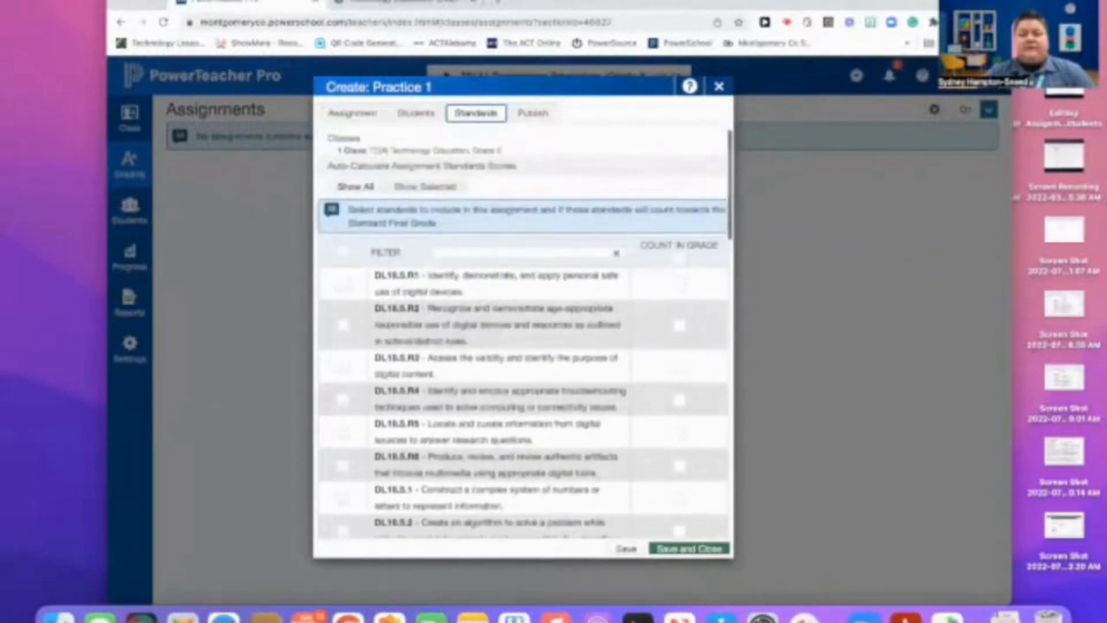
pyautogui.click(343, 287)
pyautogui.click(343, 285)
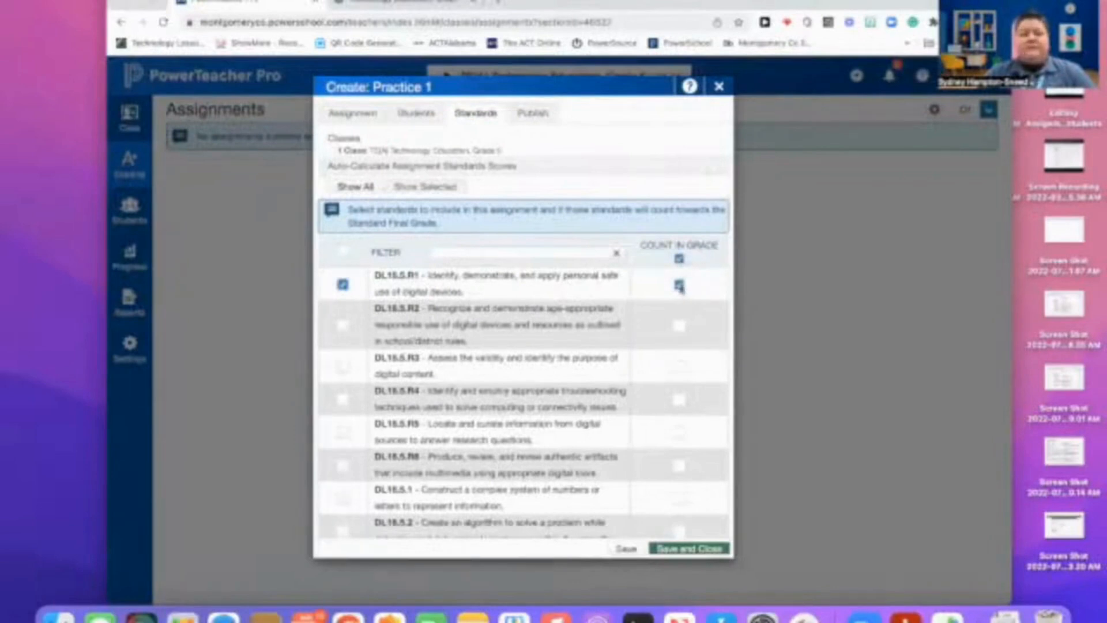
# - Set the assignment's publishing option to Never, save and close it, and dismiss the confirmation message
pyautogui.click(534, 114)
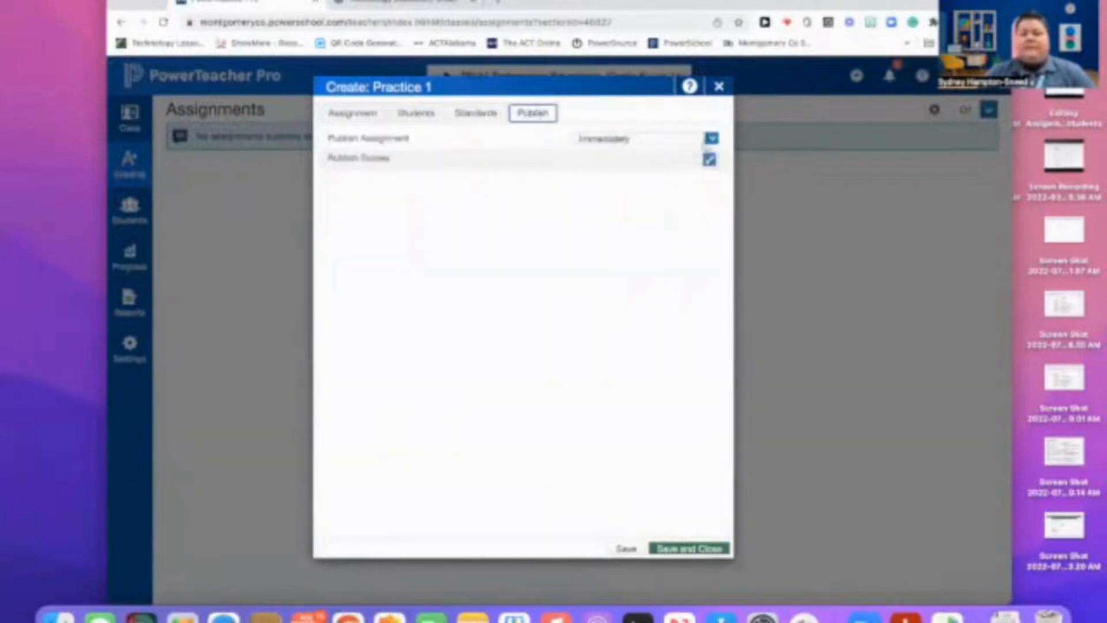
pyautogui.click(712, 138)
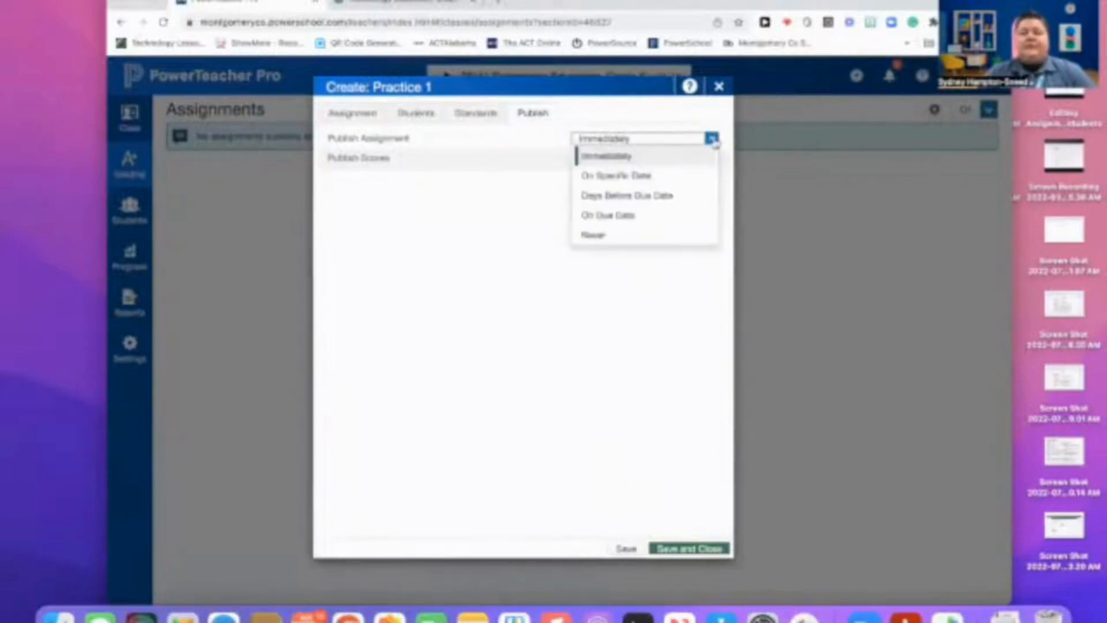
pyautogui.click(712, 139)
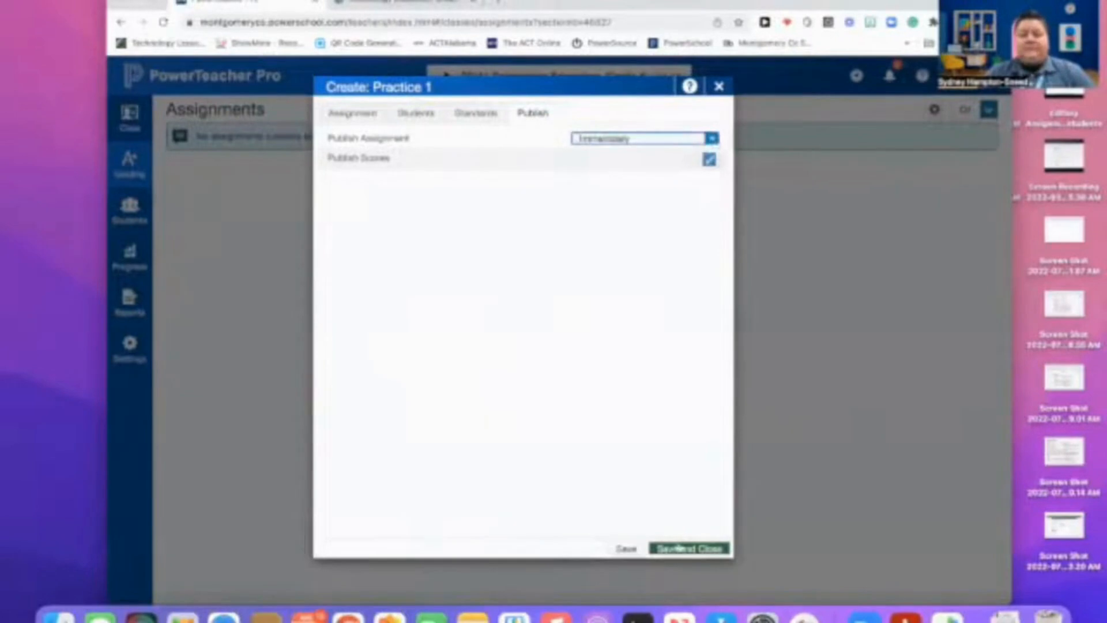
pyautogui.click(712, 139)
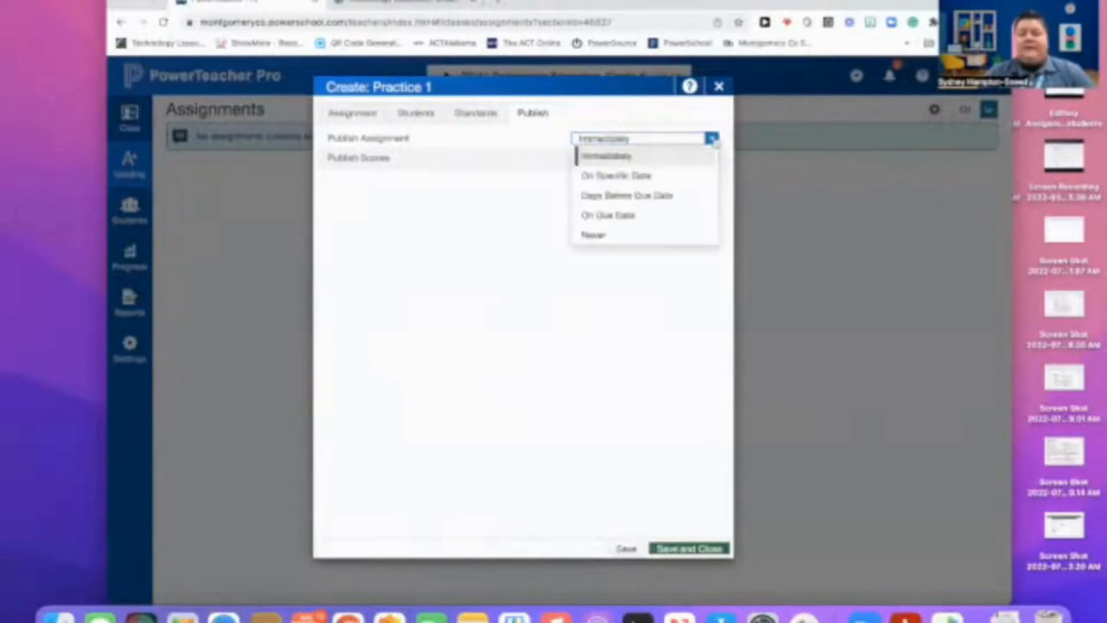
pyautogui.click(650, 234)
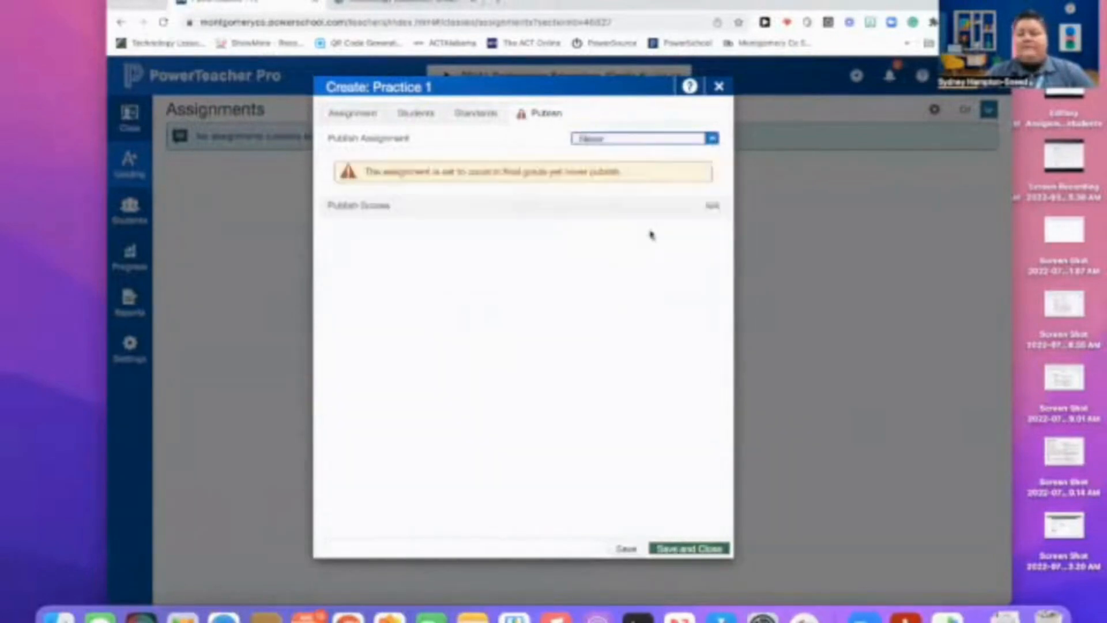
pyautogui.click(712, 139)
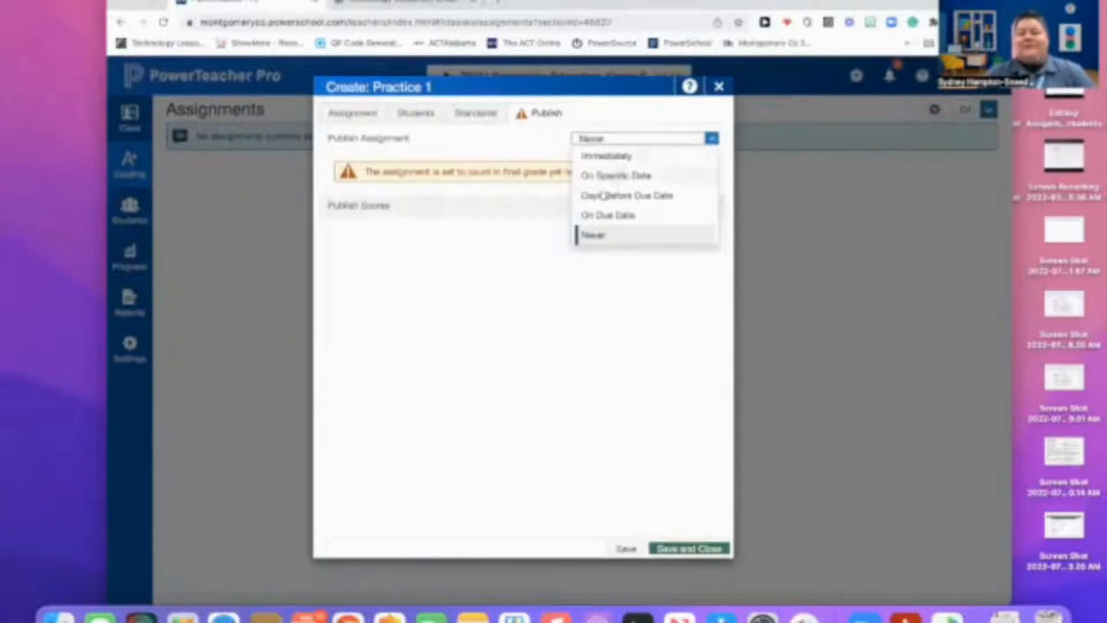
pyautogui.click(594, 235)
pyautogui.click(685, 549)
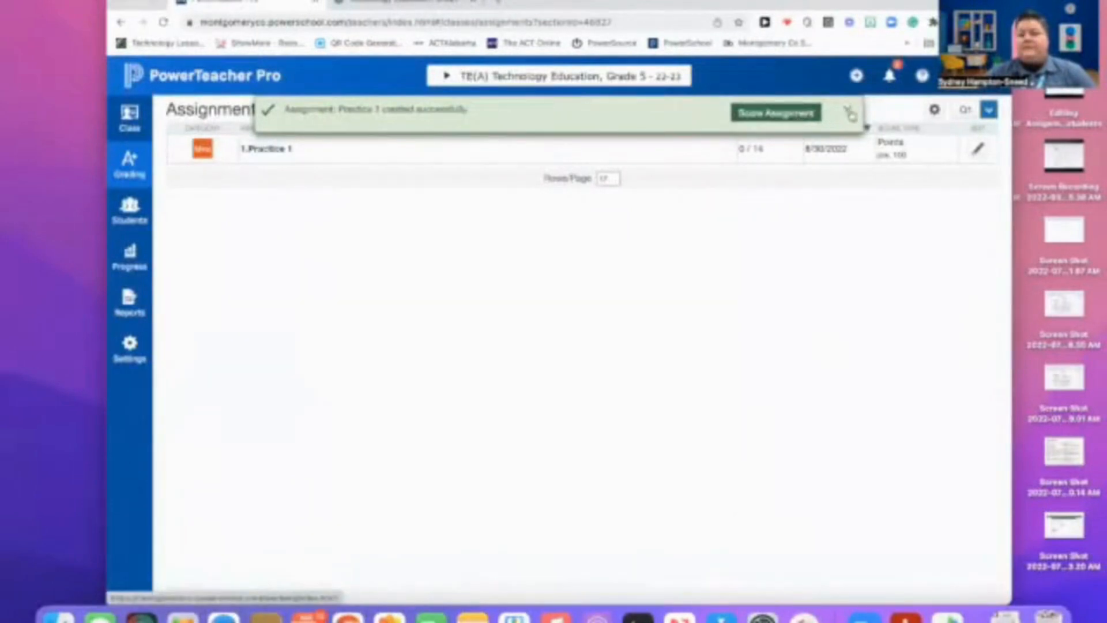
pyautogui.click(850, 112)
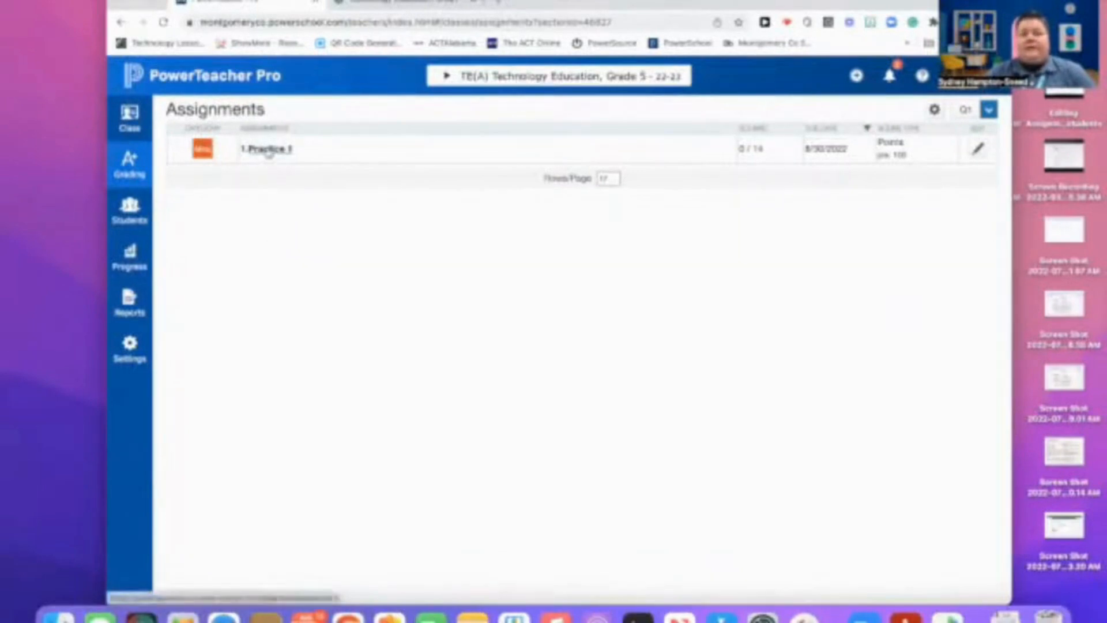
# - Open the Practice 1 score sheet and enter a score of 100 for the first student
pyautogui.click(268, 149)
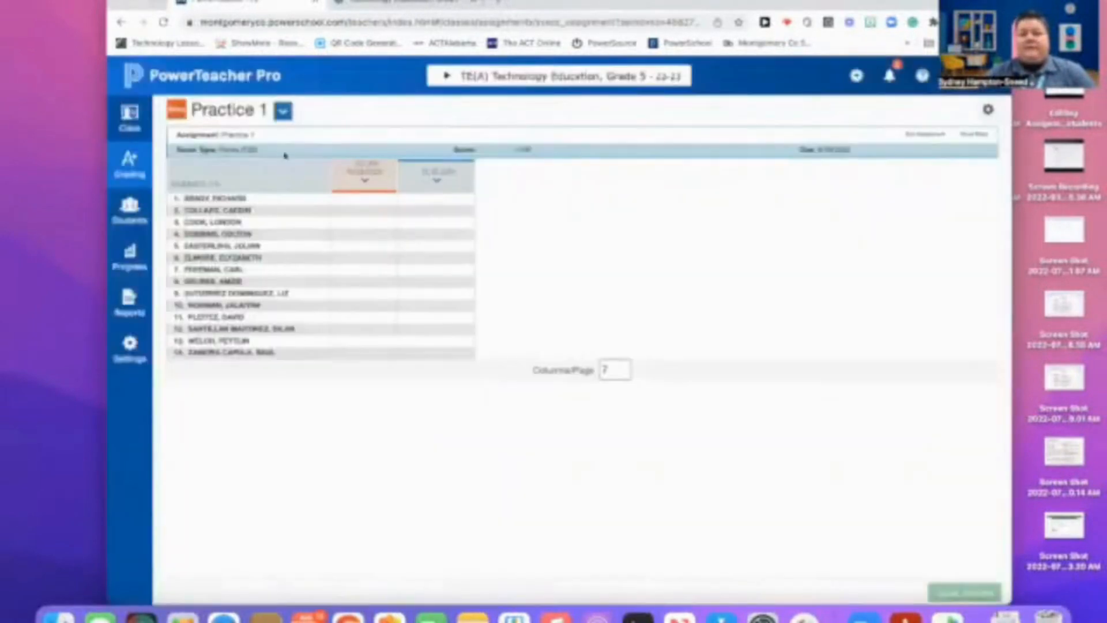
pyautogui.click(366, 202)
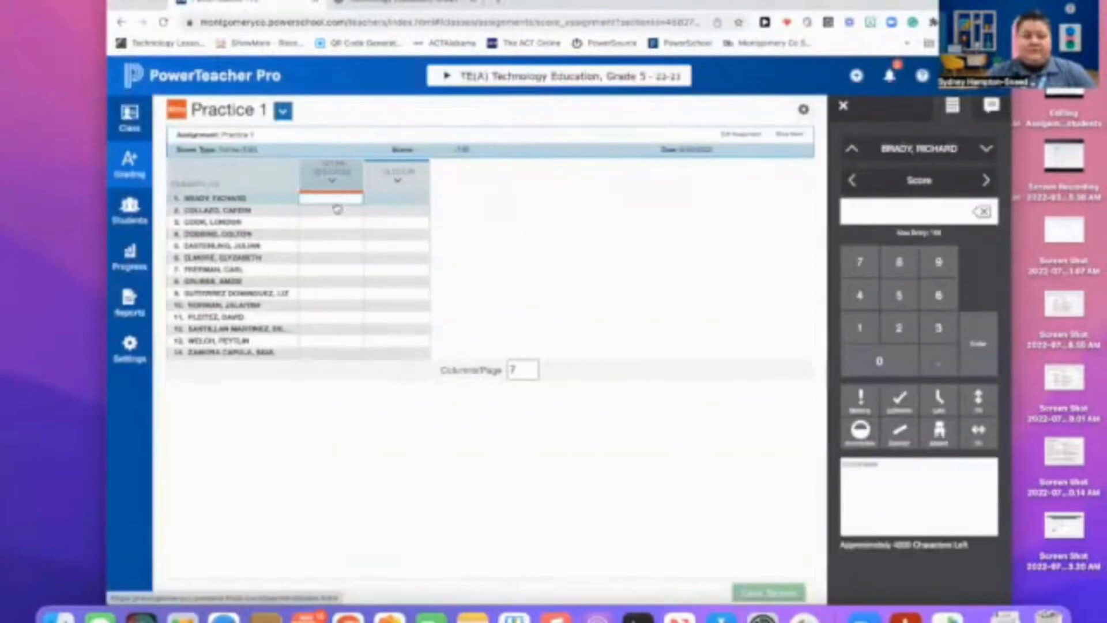
pyautogui.write('100')
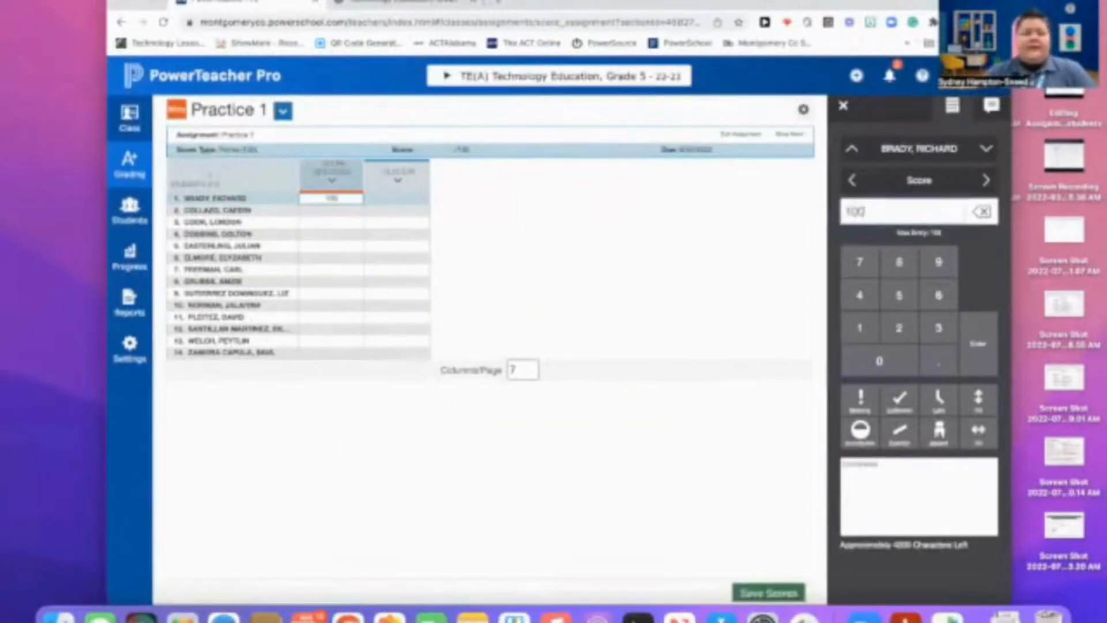
# - Enter a score of 90 for the second listed student and fill it down to the remaining students, acknowledging the fill message
pyautogui.click(312, 214)
pyautogui.write('80')
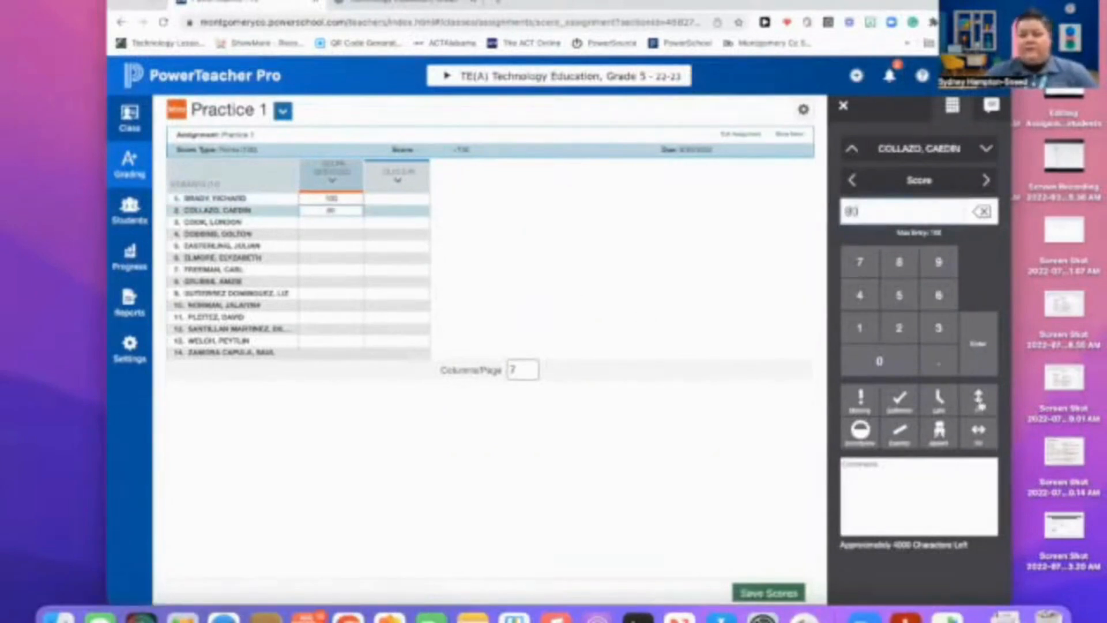
pyautogui.click(978, 399)
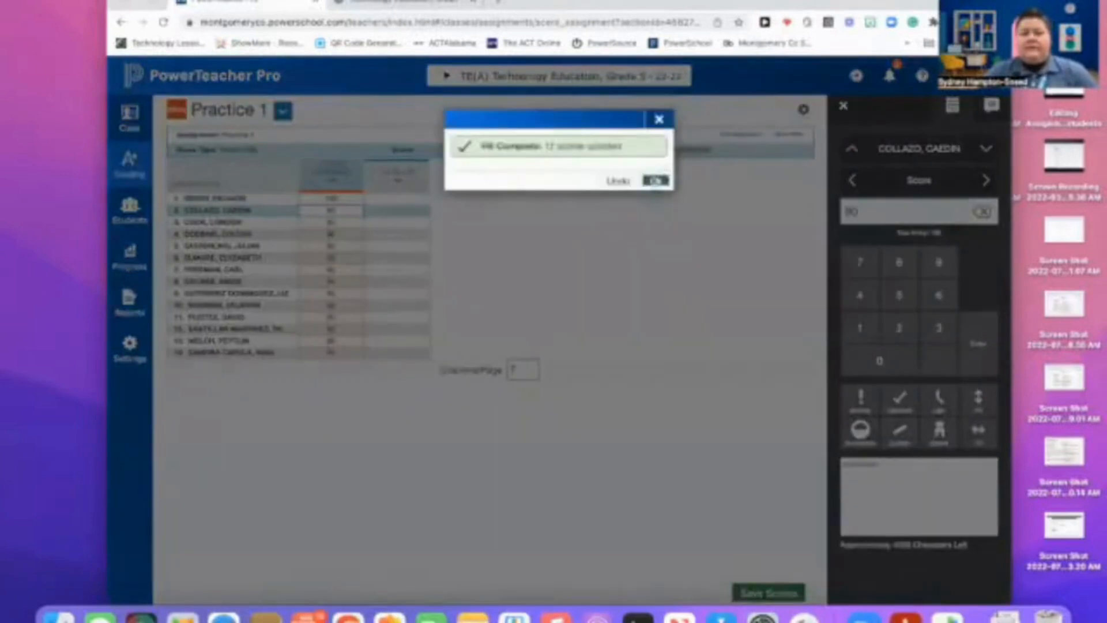
pyautogui.click(655, 181)
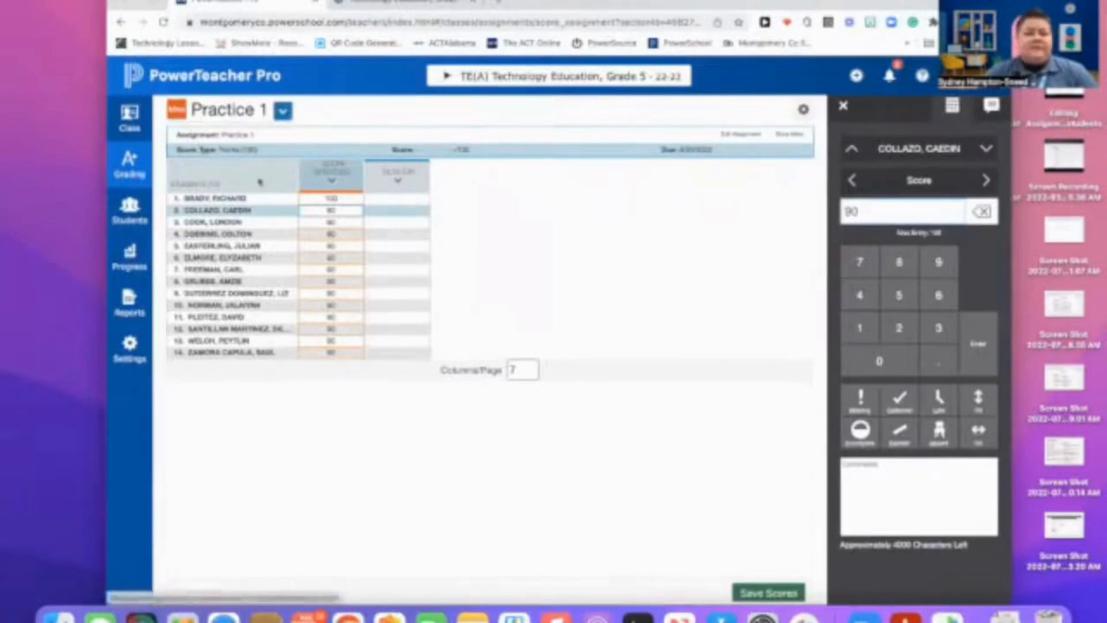
# - Open the class scoresheet, saving the entered Practice 1 scores when leaving the assignment's score page
pyautogui.click(138, 170)
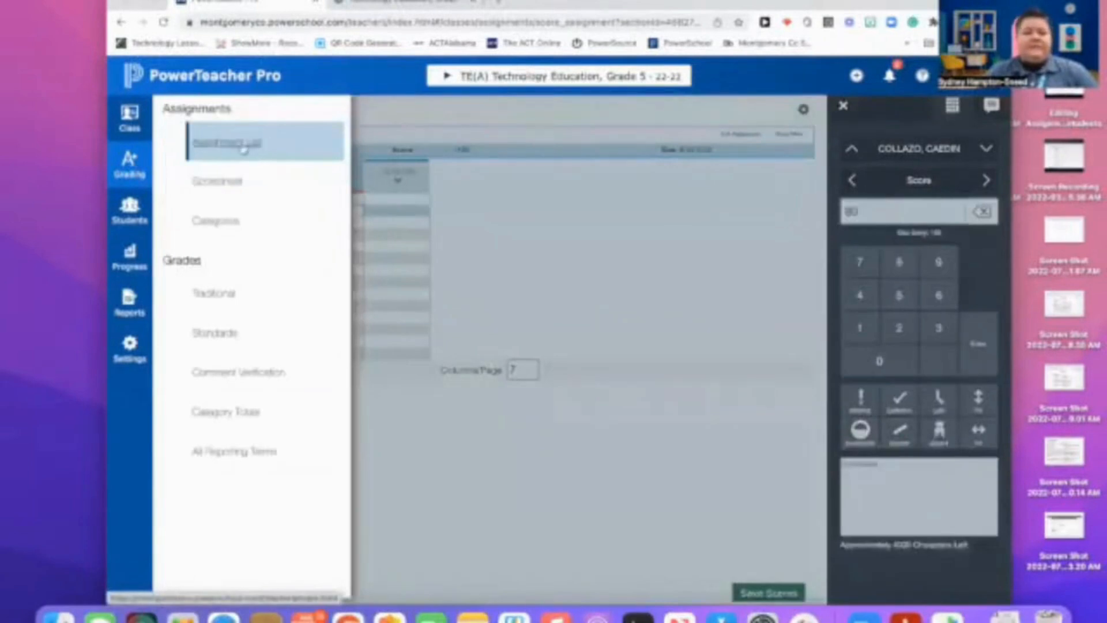
pyautogui.click(222, 182)
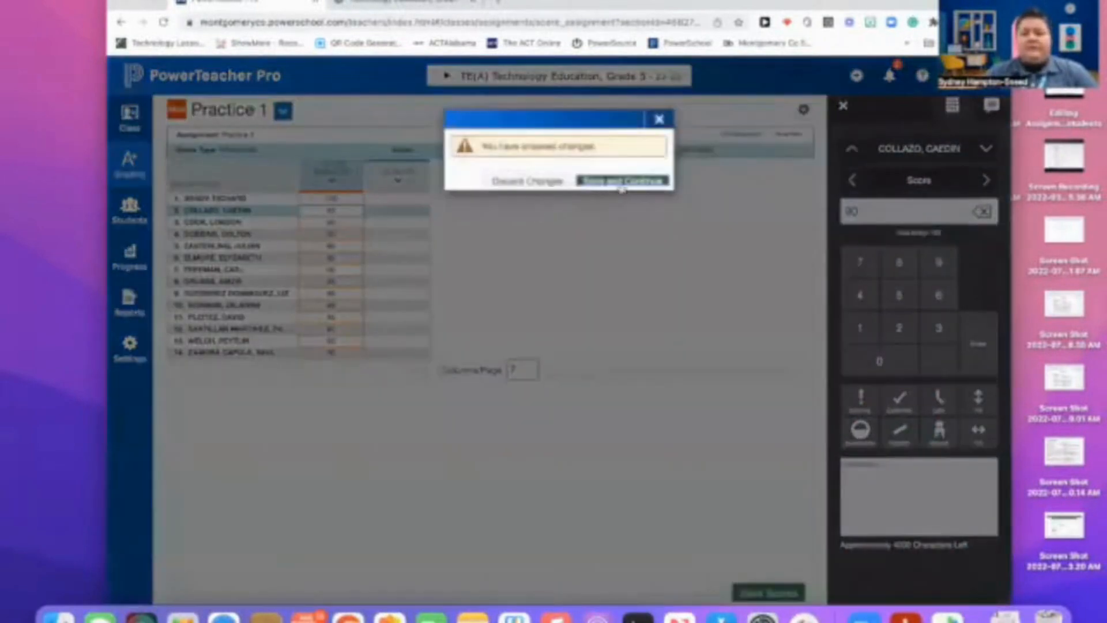
pyautogui.click(621, 183)
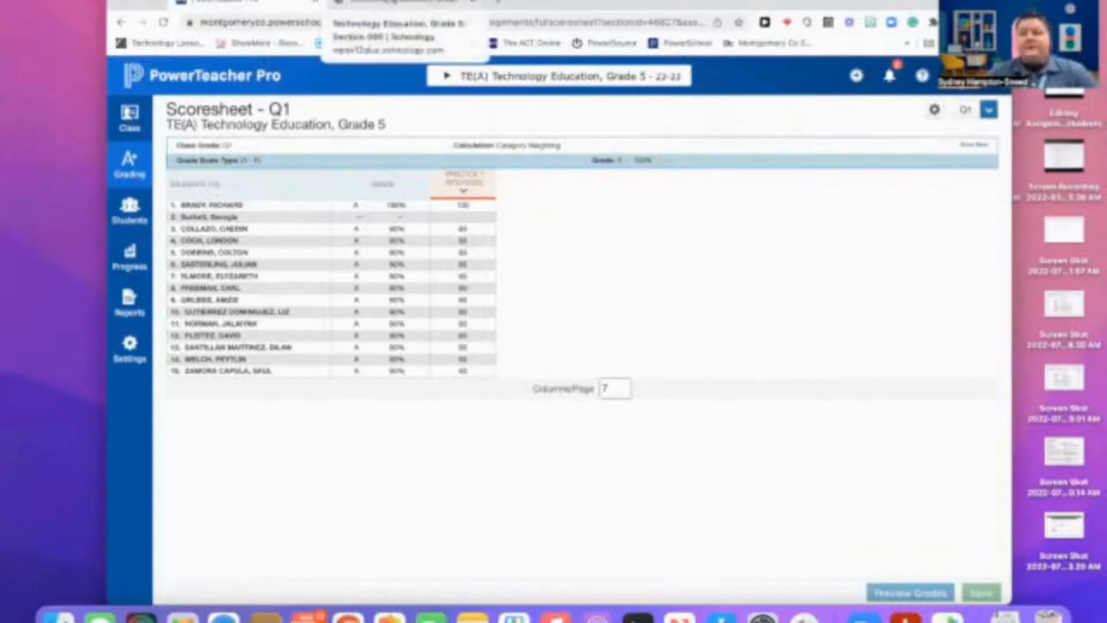
# - Switch to the Schoology course and start a new assignment named Practice 2
pyautogui.click(398, 2)
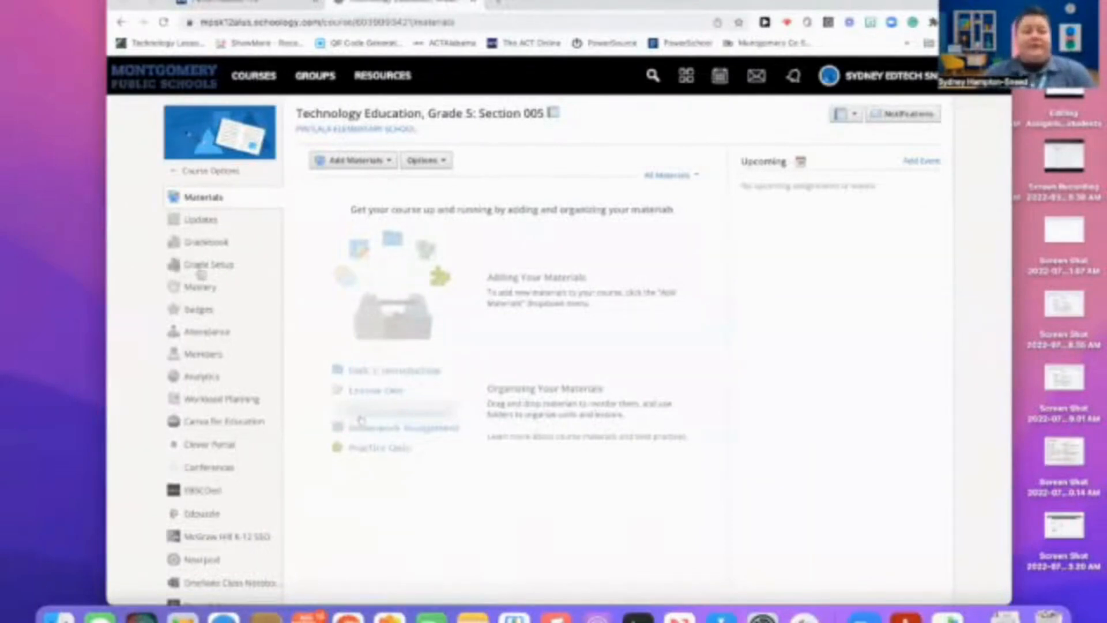
pyautogui.click(390, 163)
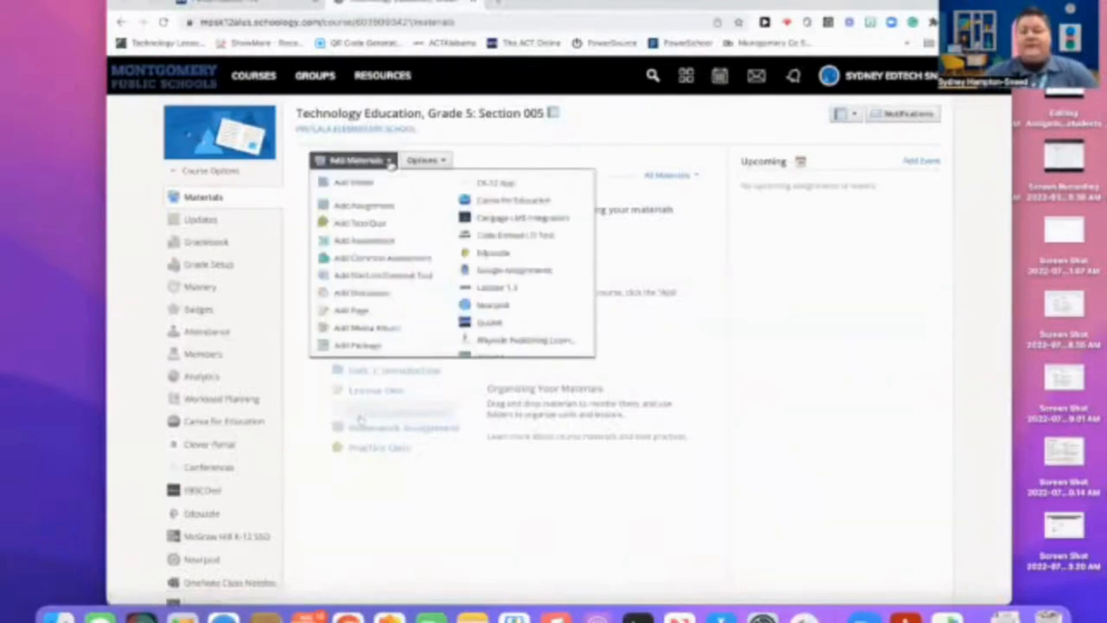
pyautogui.click(375, 209)
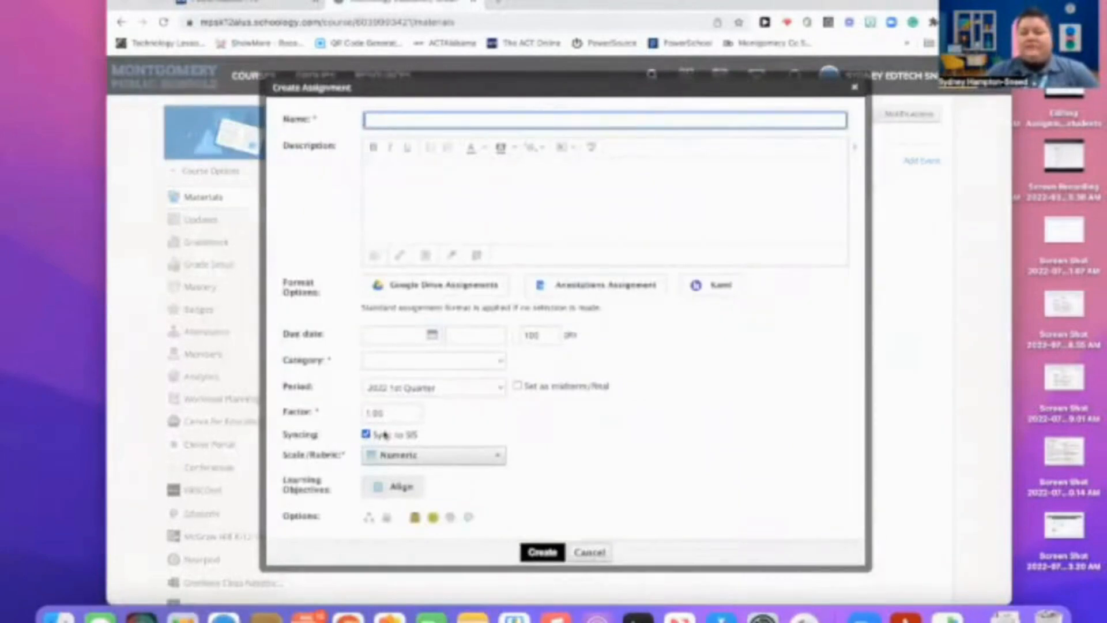
pyautogui.click(501, 364)
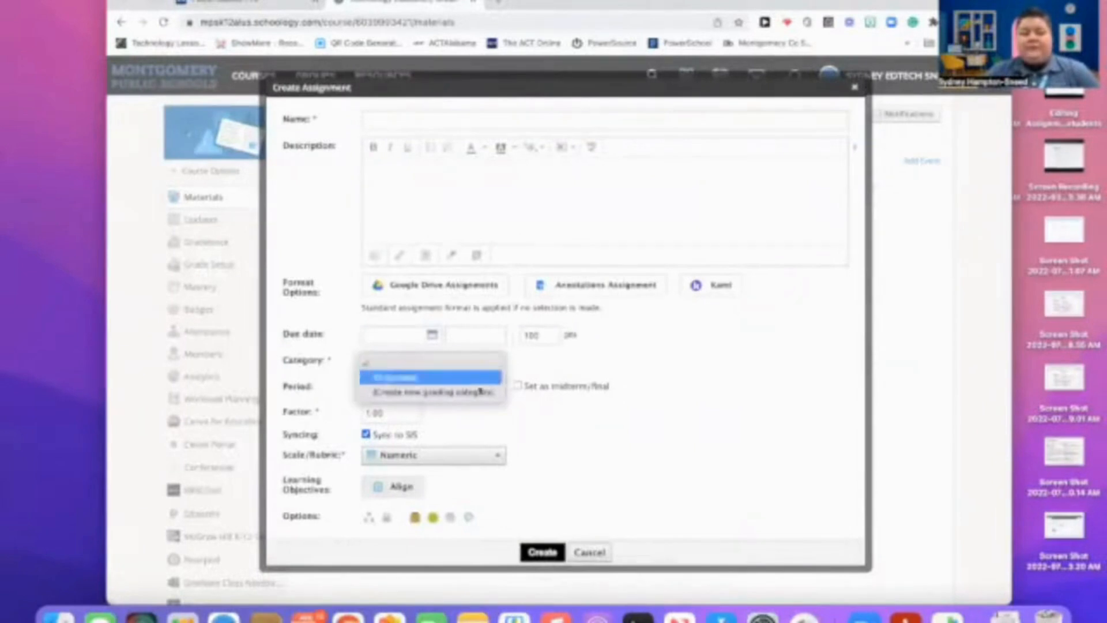
pyautogui.click(583, 365)
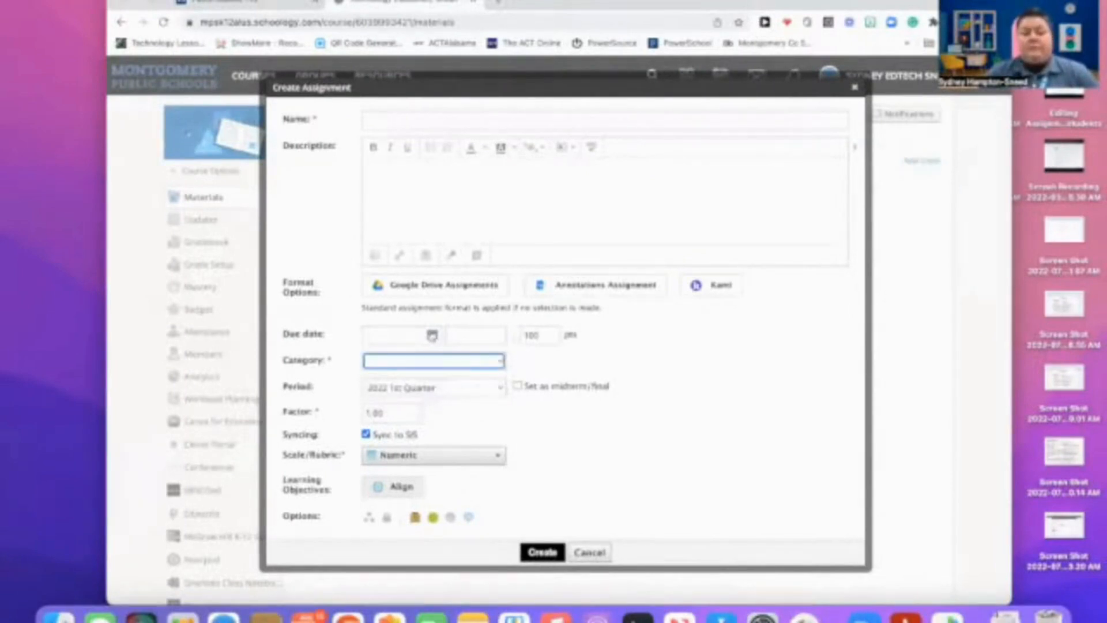
pyautogui.click(410, 121)
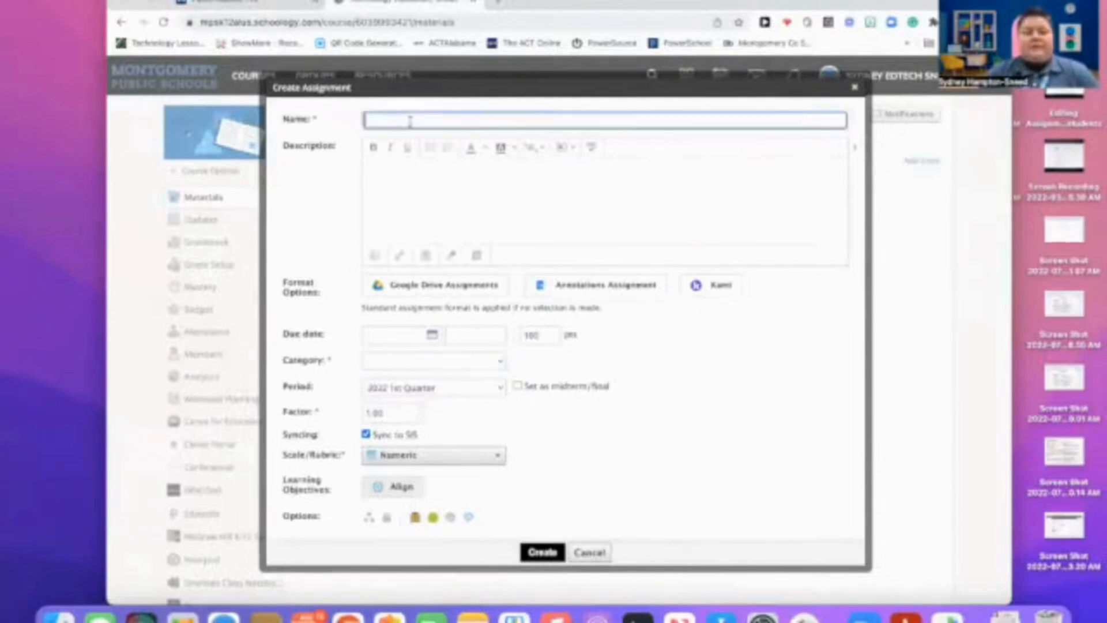
pyautogui.write('e 1')
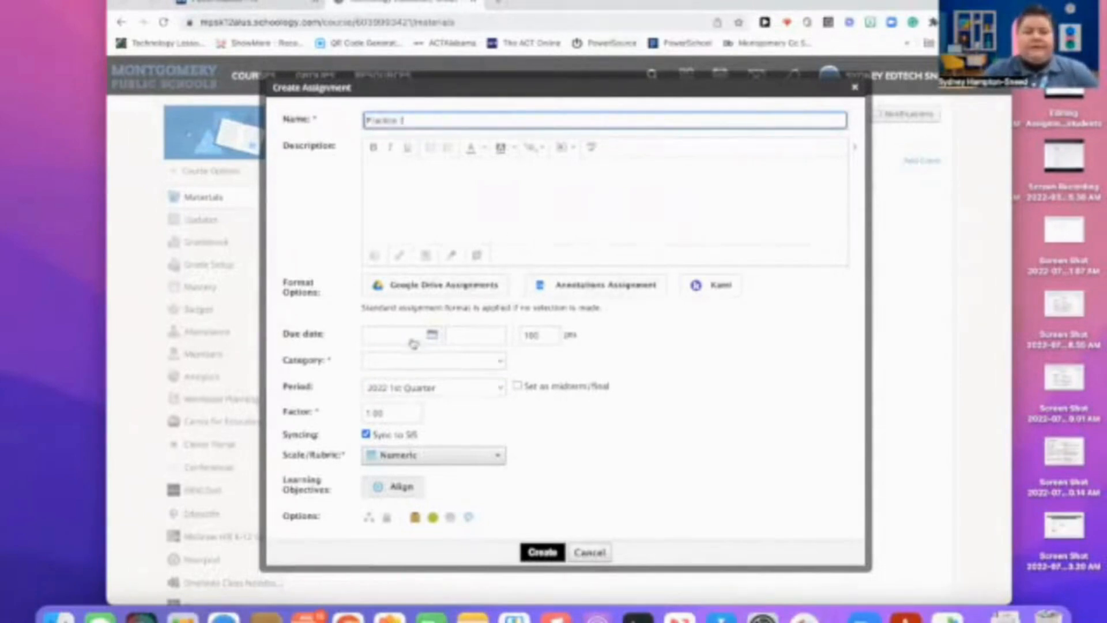
# - Set the Practice 2 assignment's due date to 8/31/22, leaving its category unselected
pyautogui.click(434, 340)
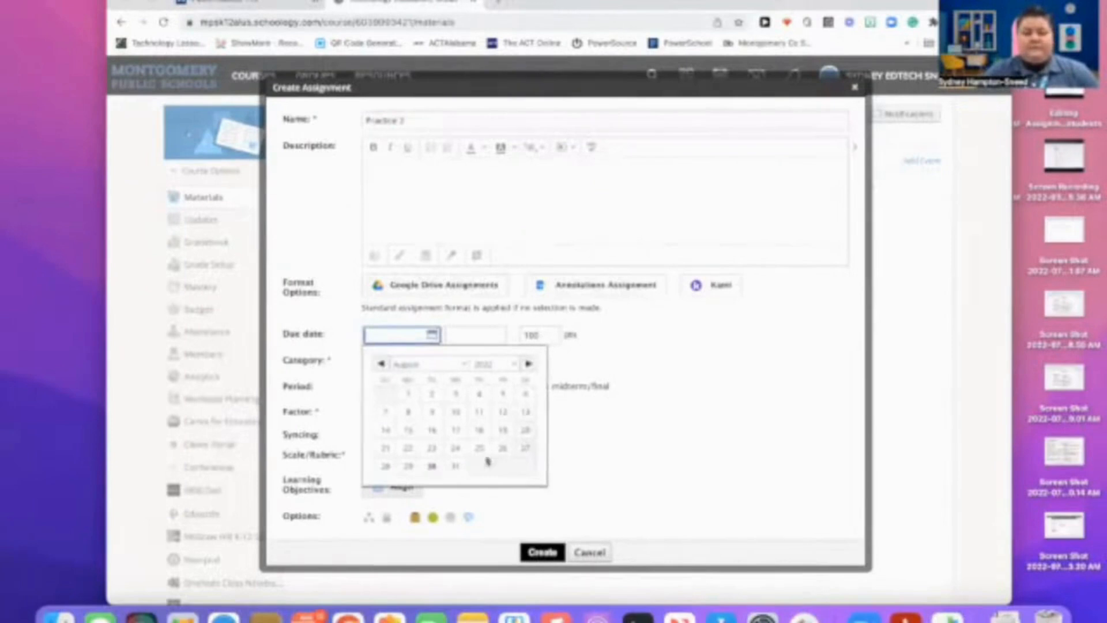
pyautogui.click(456, 468)
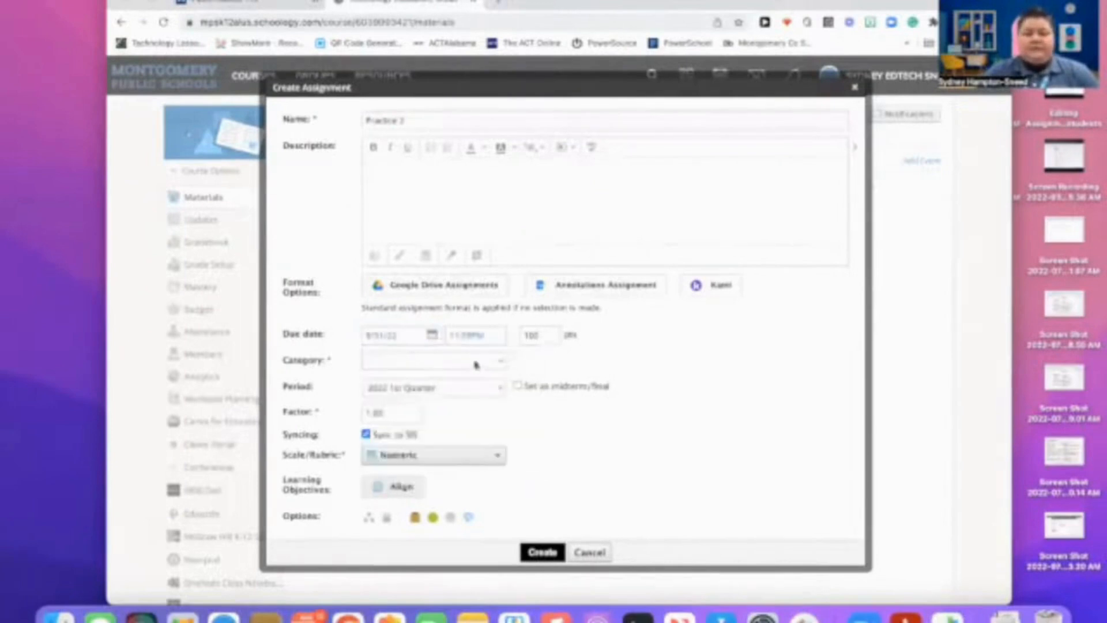
pyautogui.click(499, 363)
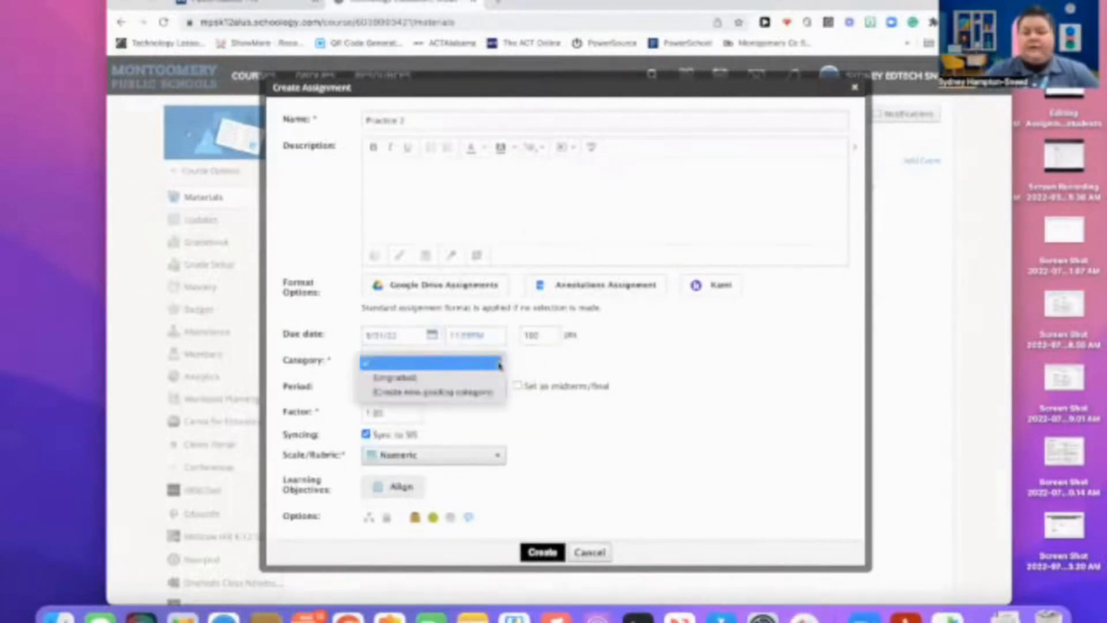
pyautogui.click(598, 364)
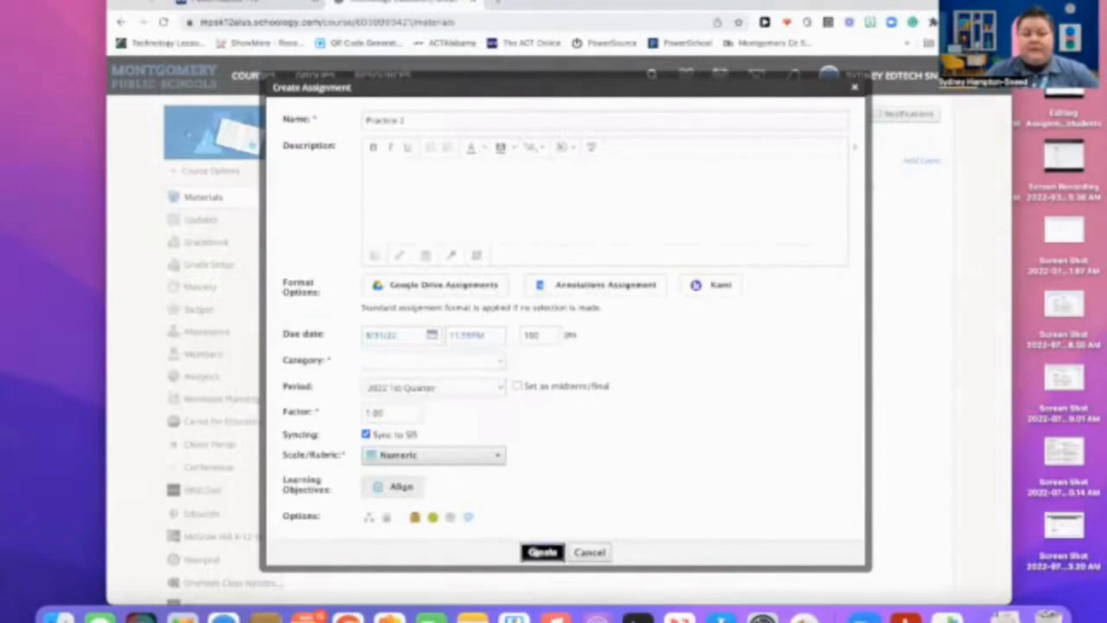
pyautogui.click(535, 552)
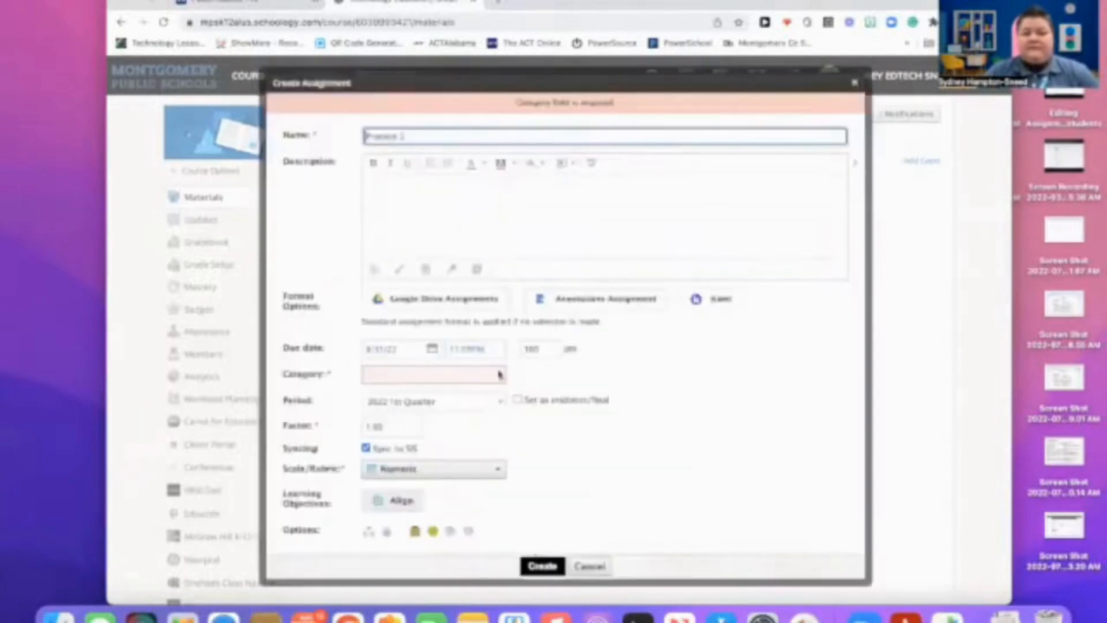
pyautogui.click(499, 374)
pyautogui.click(481, 407)
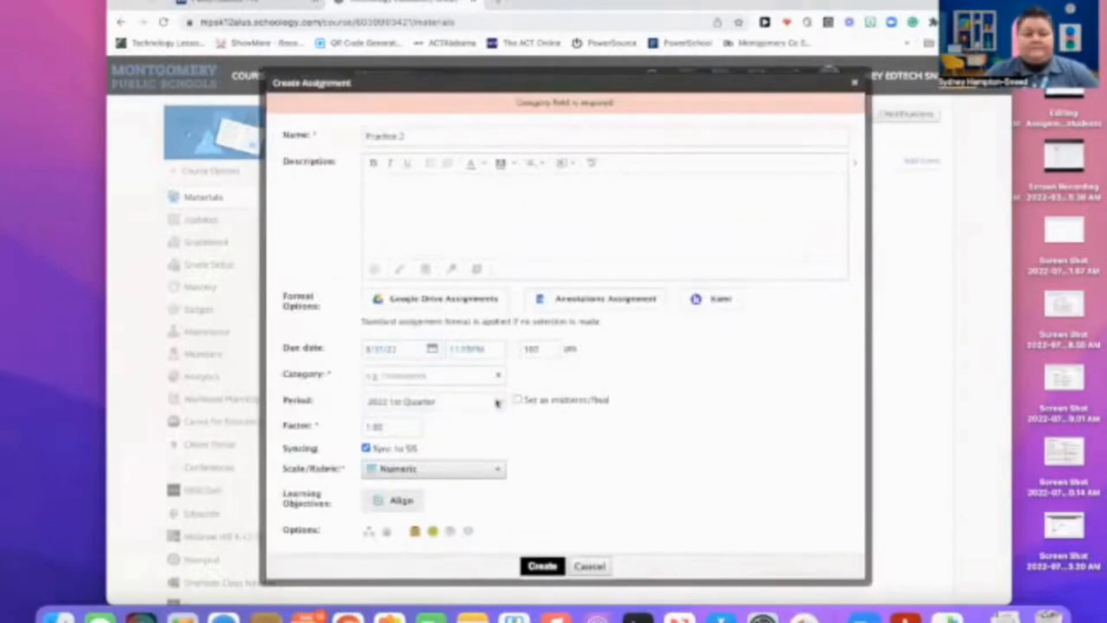
pyautogui.click(451, 375)
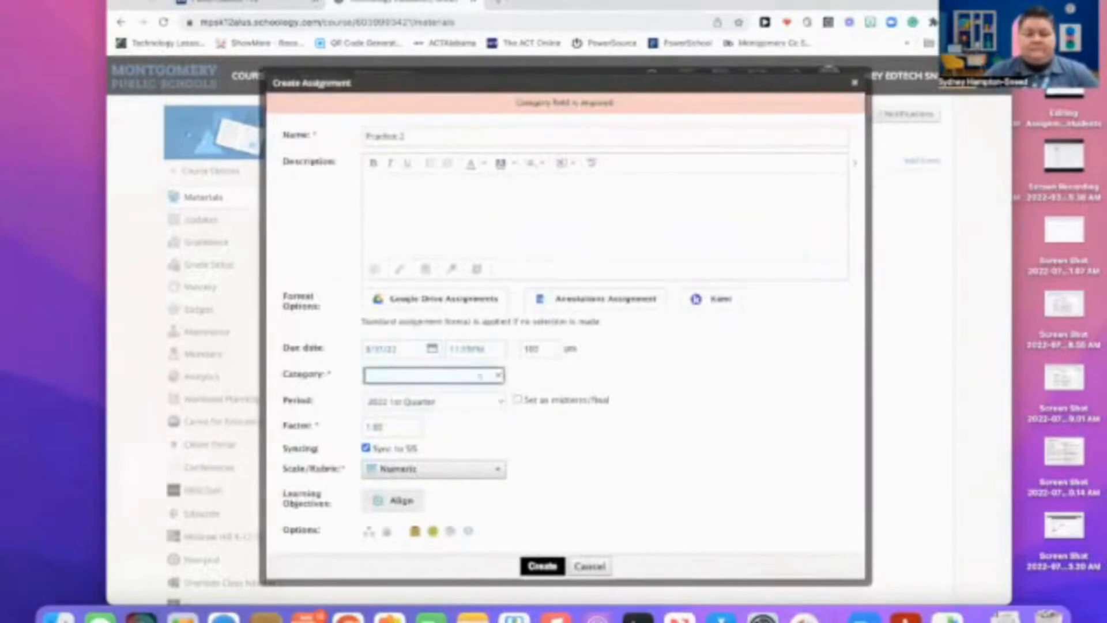
pyautogui.click(501, 380)
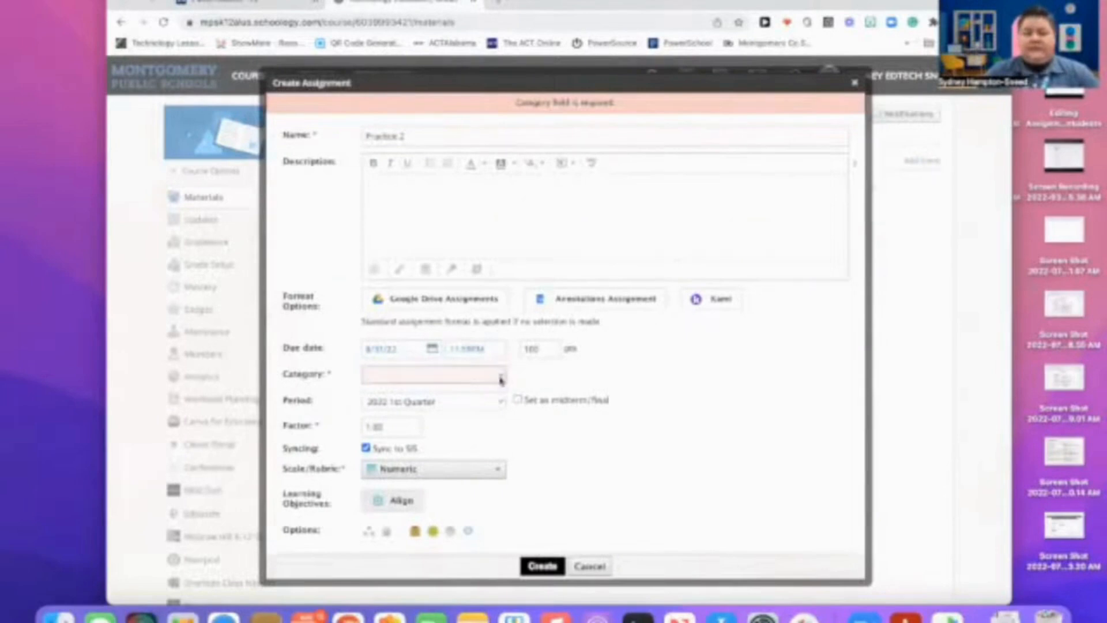
# - Set the assignment's category to Ungraded and create the Practice 2 assignment
pyautogui.click(501, 380)
pyautogui.click(481, 392)
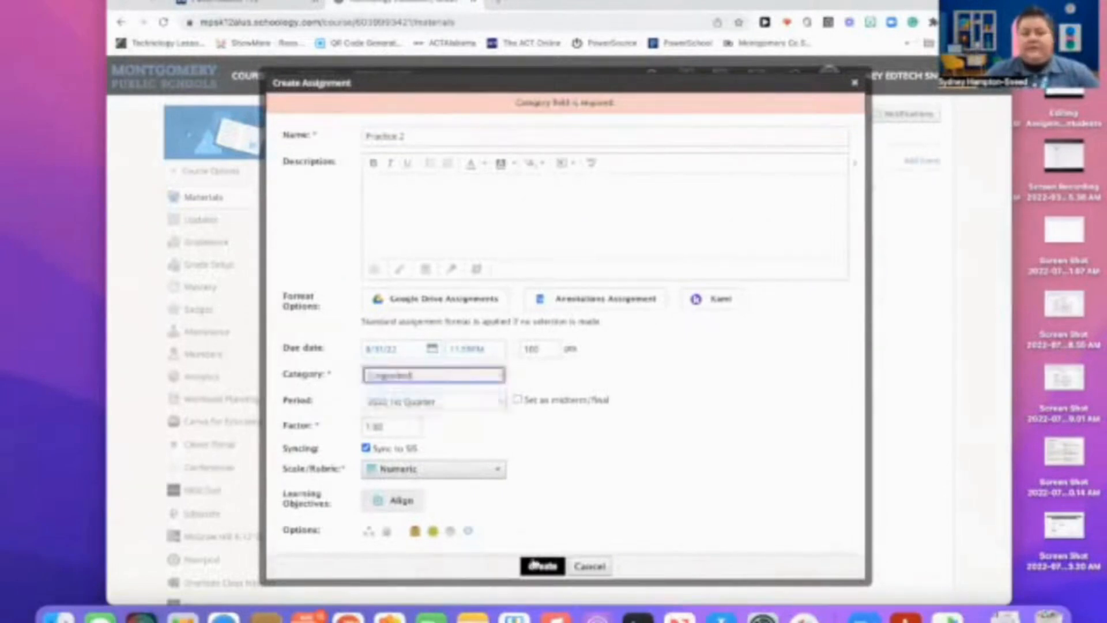
pyautogui.click(533, 563)
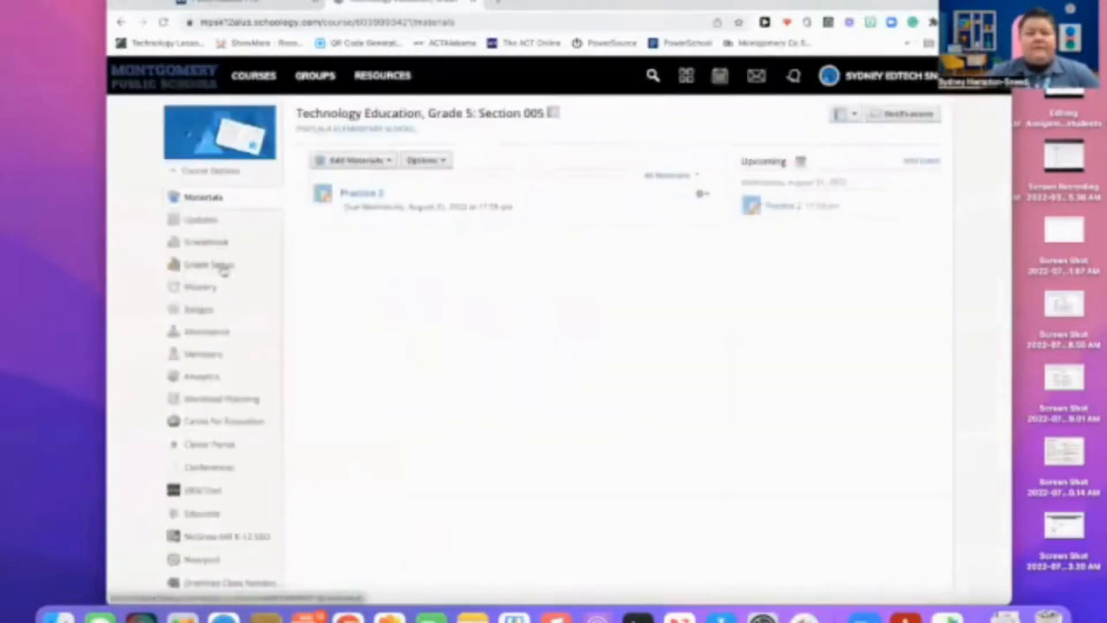
# - In the course's Grade Setup, create a grading category named Minor, calculated by Percent with drop lowest at 0
pyautogui.click(209, 265)
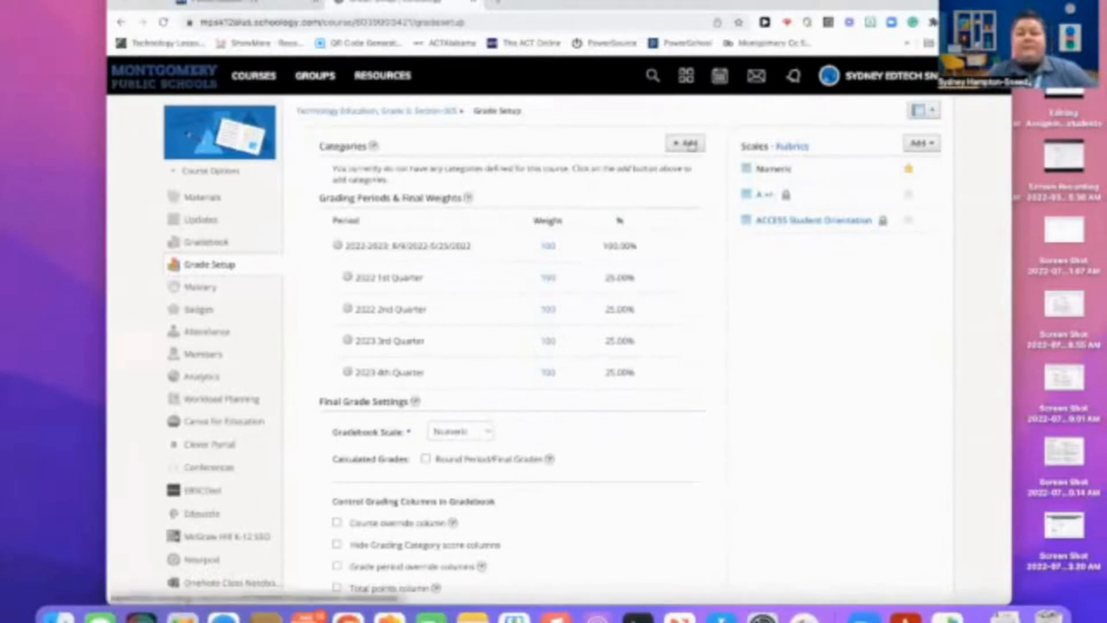
pyautogui.click(689, 144)
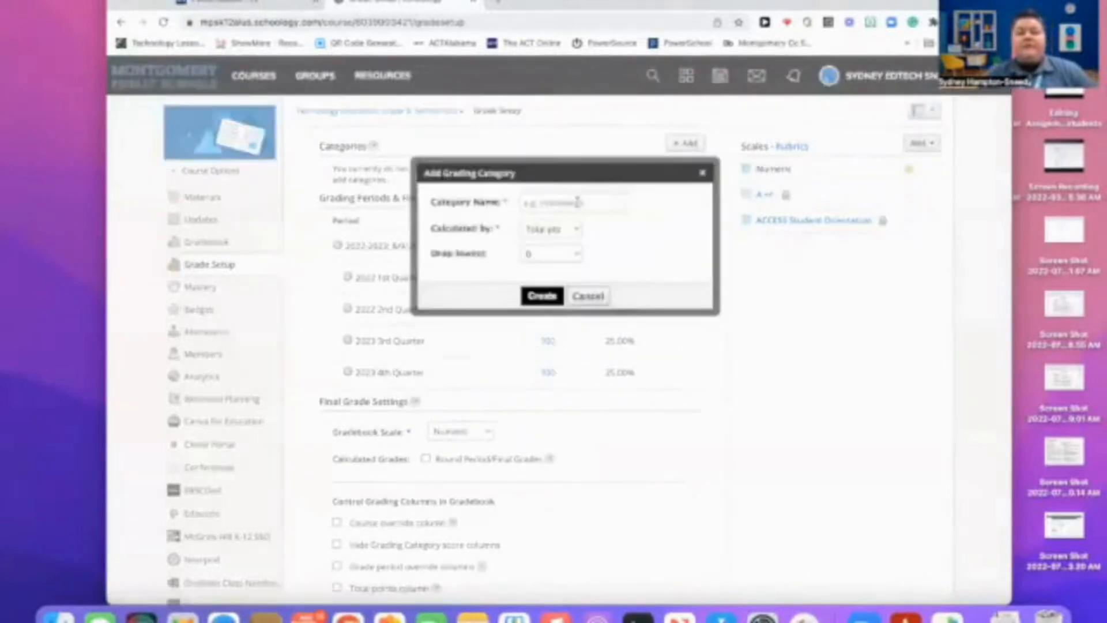
pyautogui.click(577, 201)
pyautogui.write('minor')
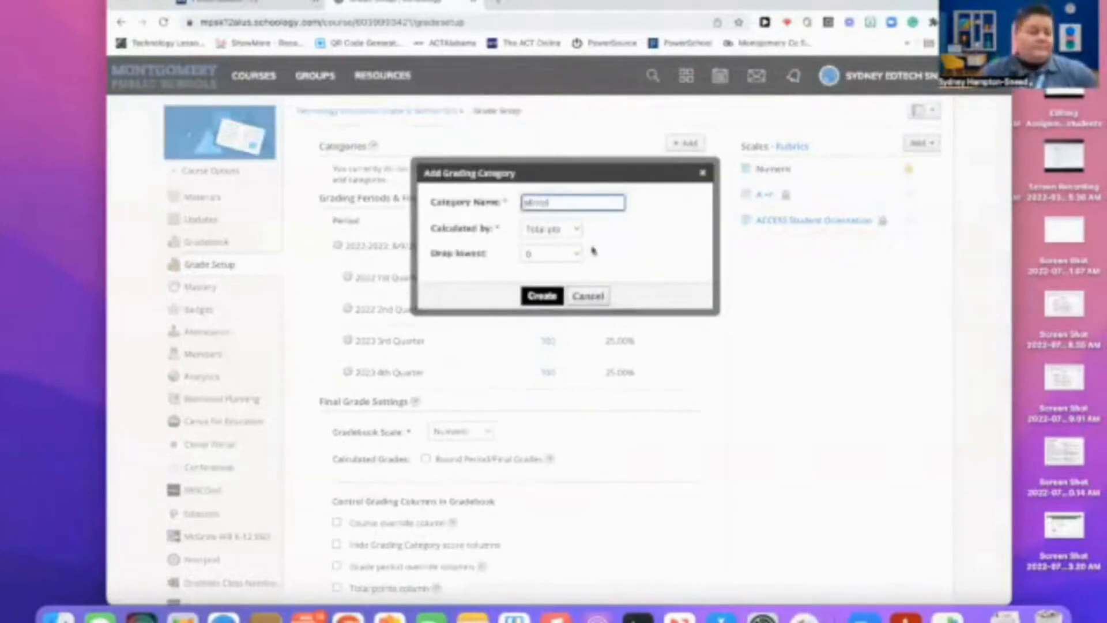
pyautogui.click(575, 230)
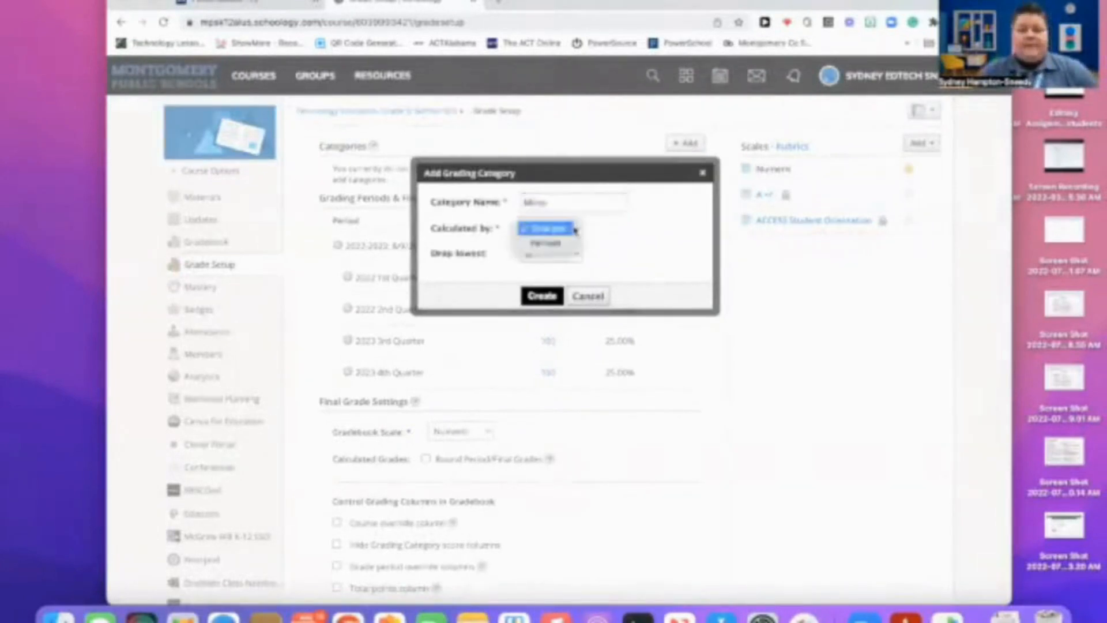
pyautogui.click(564, 244)
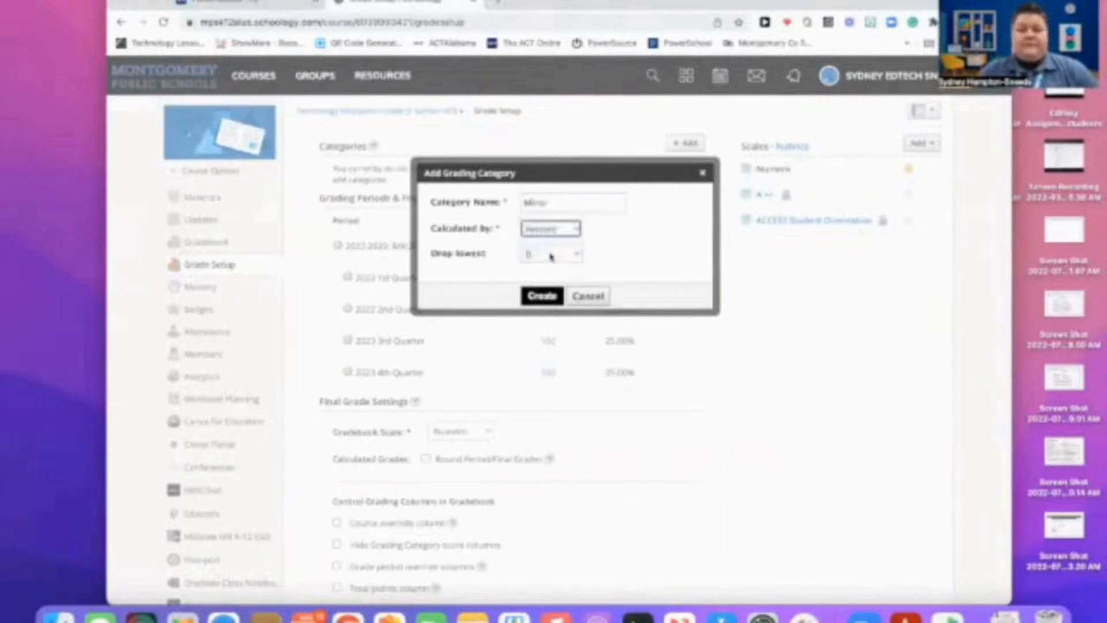
pyautogui.click(551, 254)
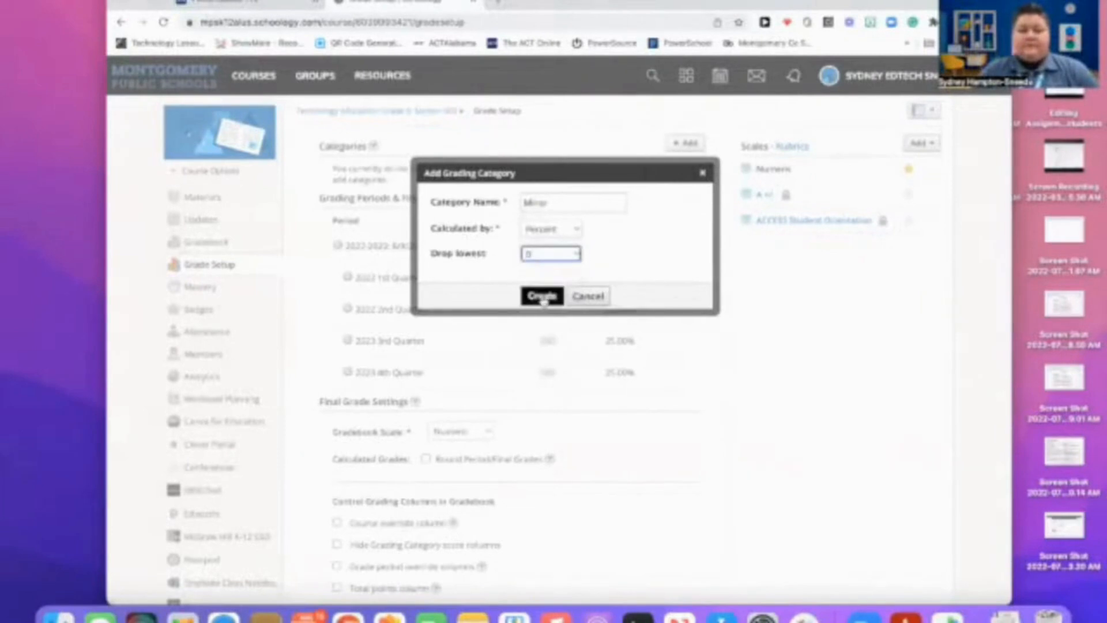
pyautogui.click(543, 297)
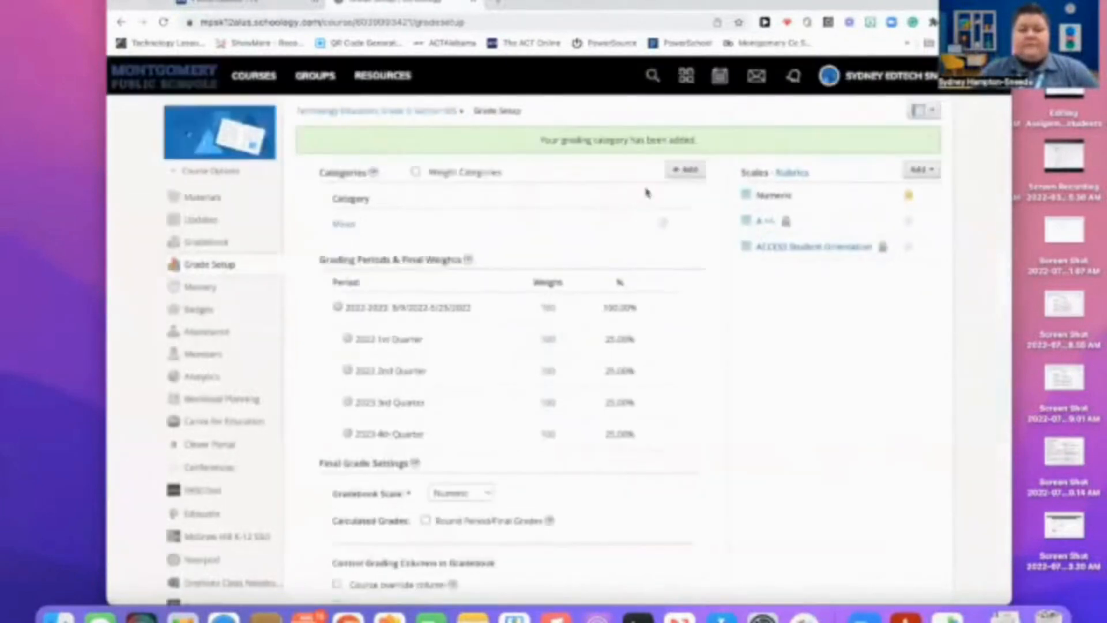
# - Create a second grading category named Major, calculated by Percent
pyautogui.click(684, 169)
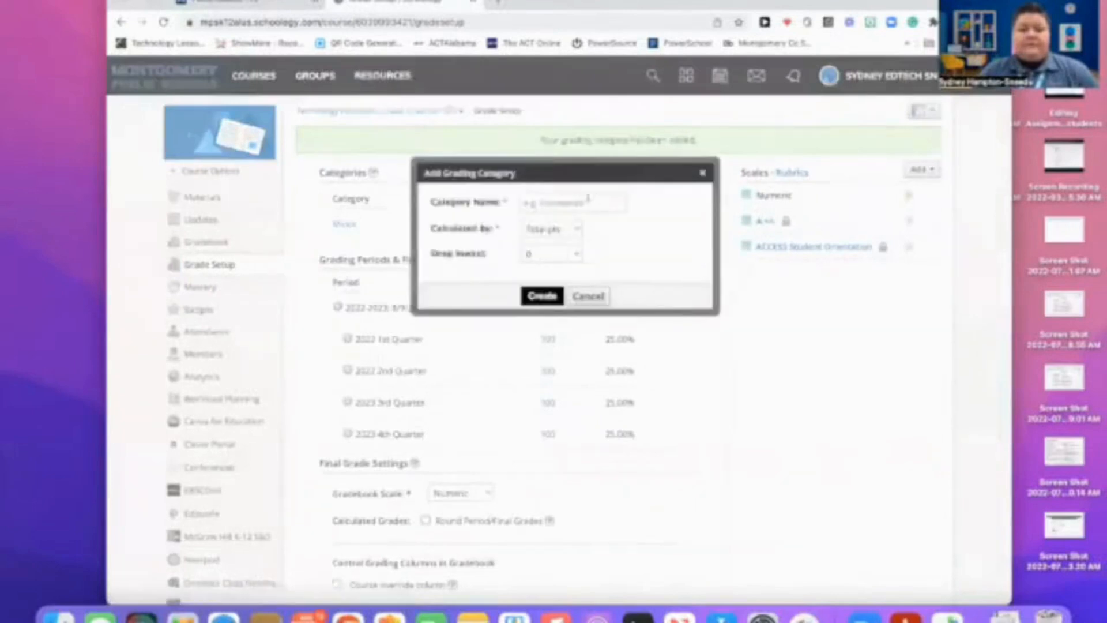
pyautogui.click(583, 202)
pyautogui.write('Major')
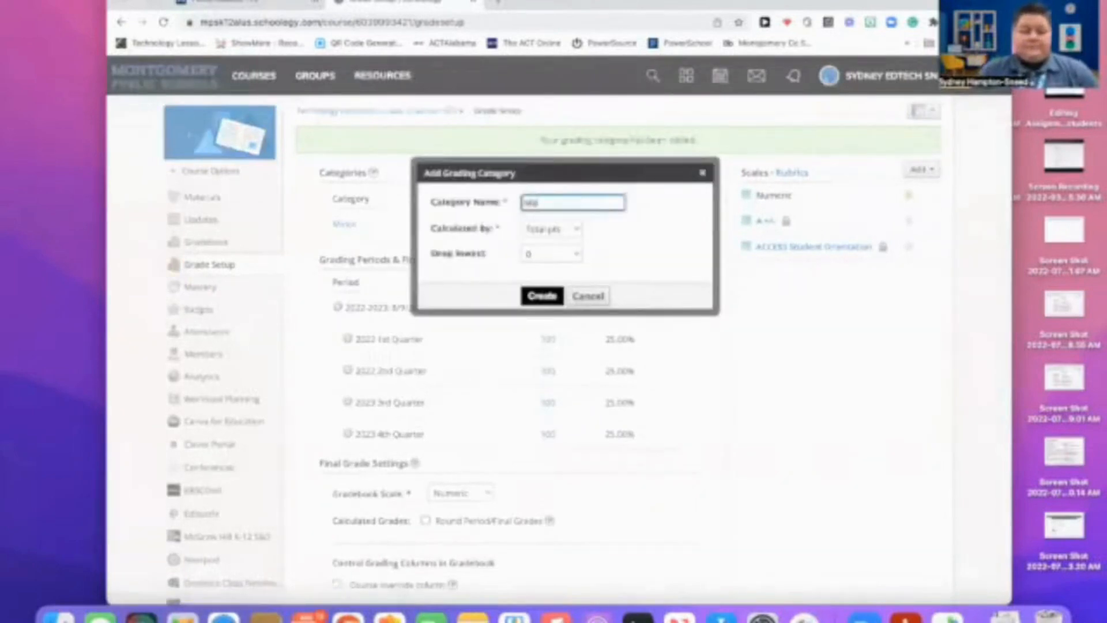
pyautogui.click(576, 230)
pyautogui.click(545, 243)
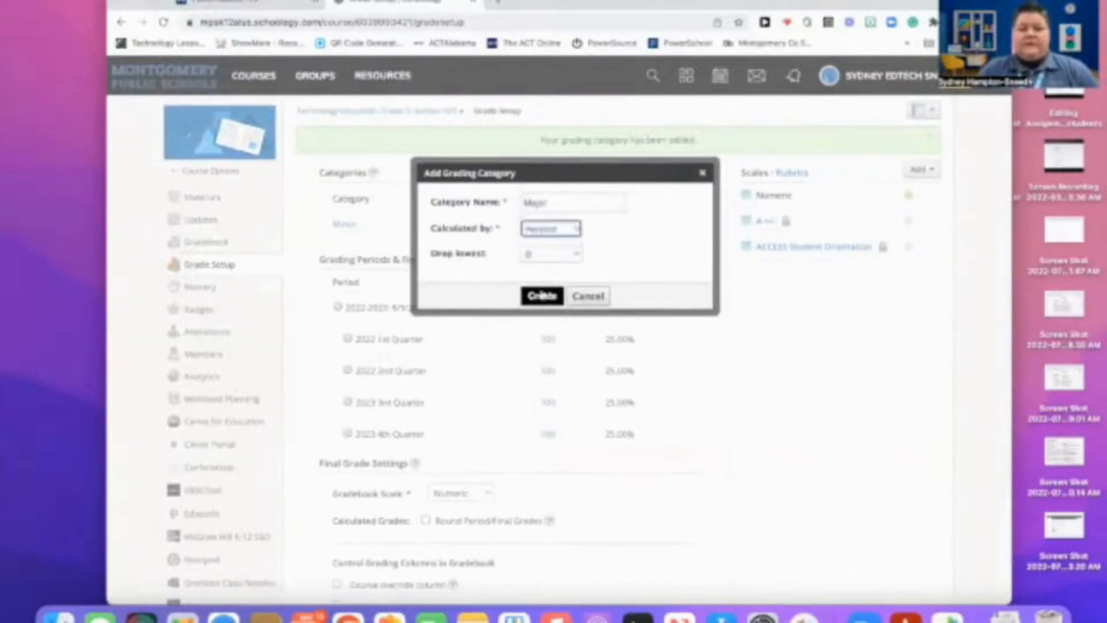
pyautogui.click(541, 295)
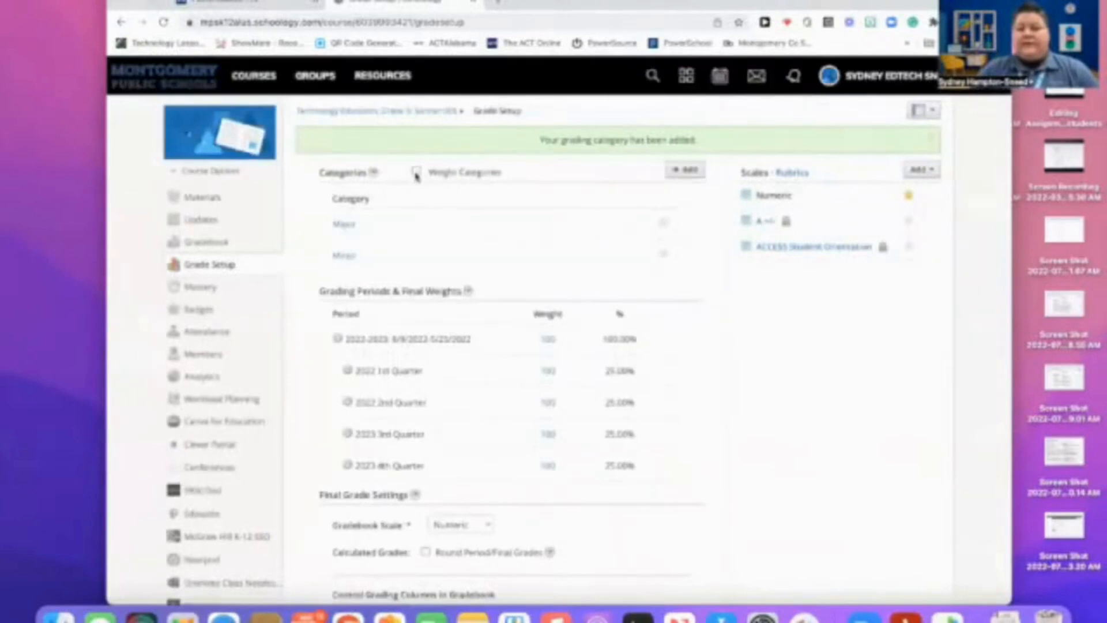
# - Enable weighting of the grading categories and set the weights to 65 for Major and 35 for Minor
pyautogui.click(416, 172)
pyautogui.click(556, 225)
pyautogui.write('60')
pyautogui.click(558, 256)
pyautogui.press('BackSpace')
pyautogui.press('BackSpace')
pyautogui.press('BackSpace')
pyautogui.write('45')
pyautogui.click(791, 335)
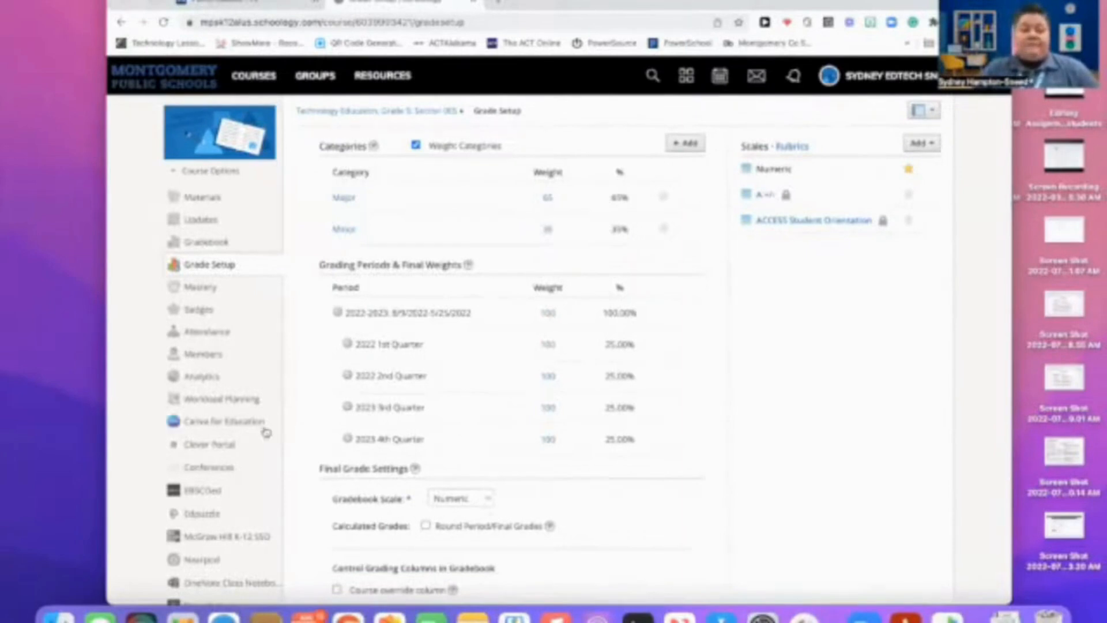
# - Open the course's PowerSchool SIS app and go to its category mapping configuration
pyautogui.scroll(-4, 265, 431)
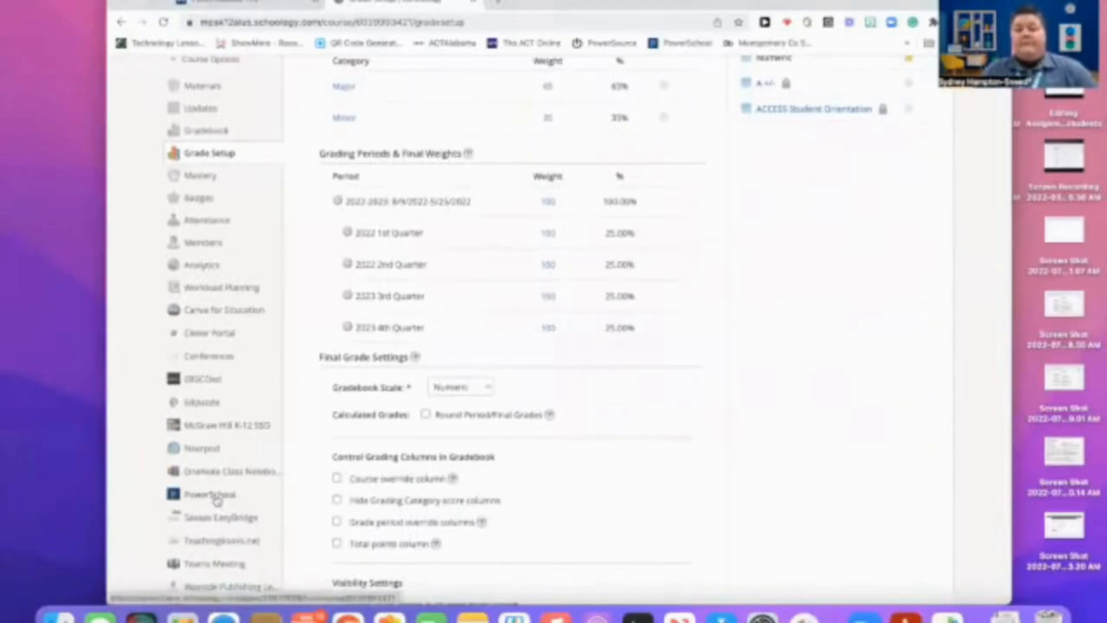
pyautogui.click(217, 498)
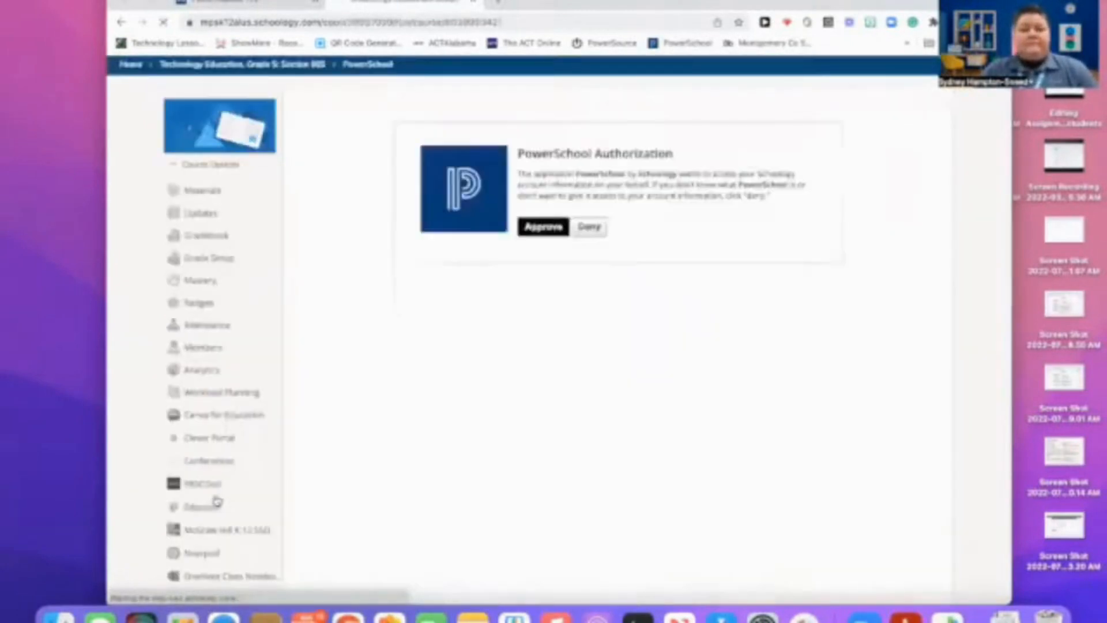
pyautogui.click(441, 237)
pyautogui.click(444, 279)
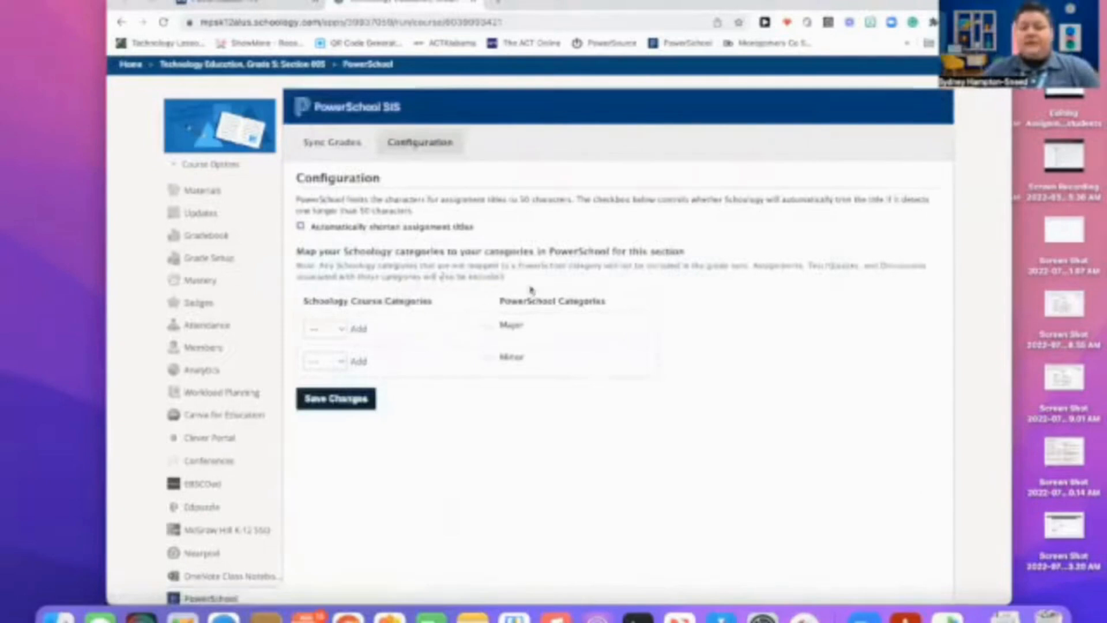
# - Map Schoology's Major and Minor categories to PowerSchool's Major and Minor, enable automatic shortening of assignment titles, and save the configuration
pyautogui.click(339, 330)
pyautogui.click(334, 345)
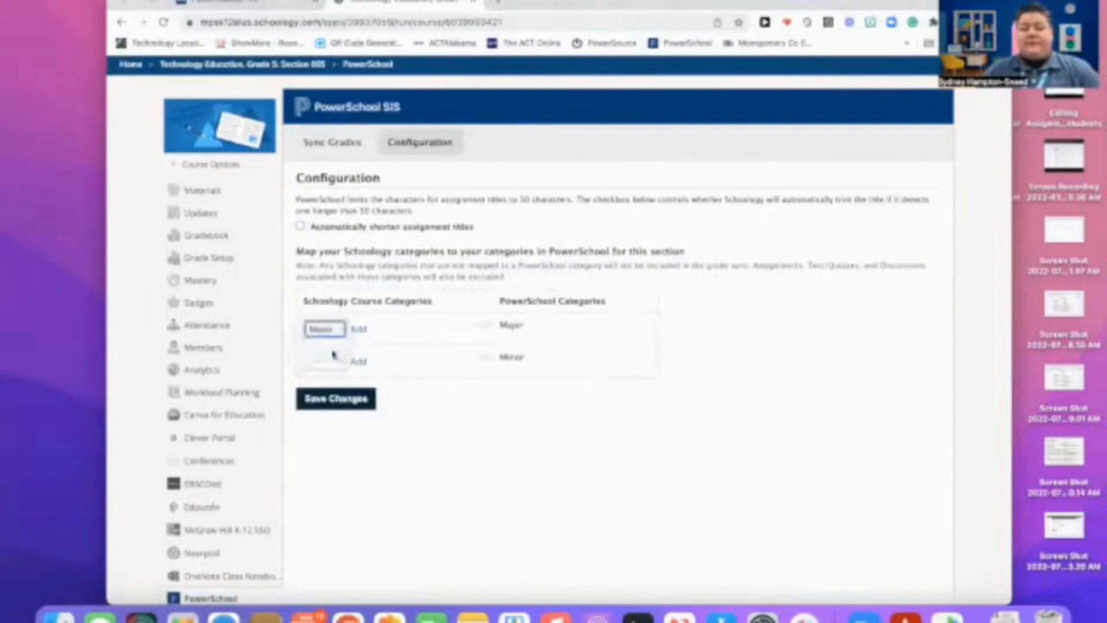
pyautogui.click(343, 365)
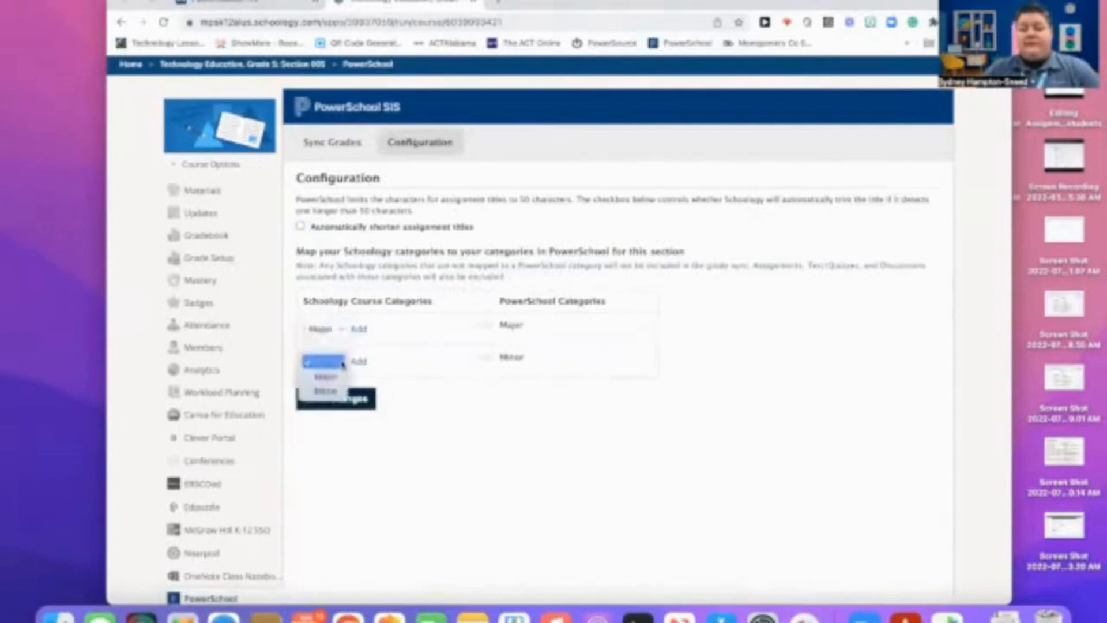
pyautogui.click(334, 392)
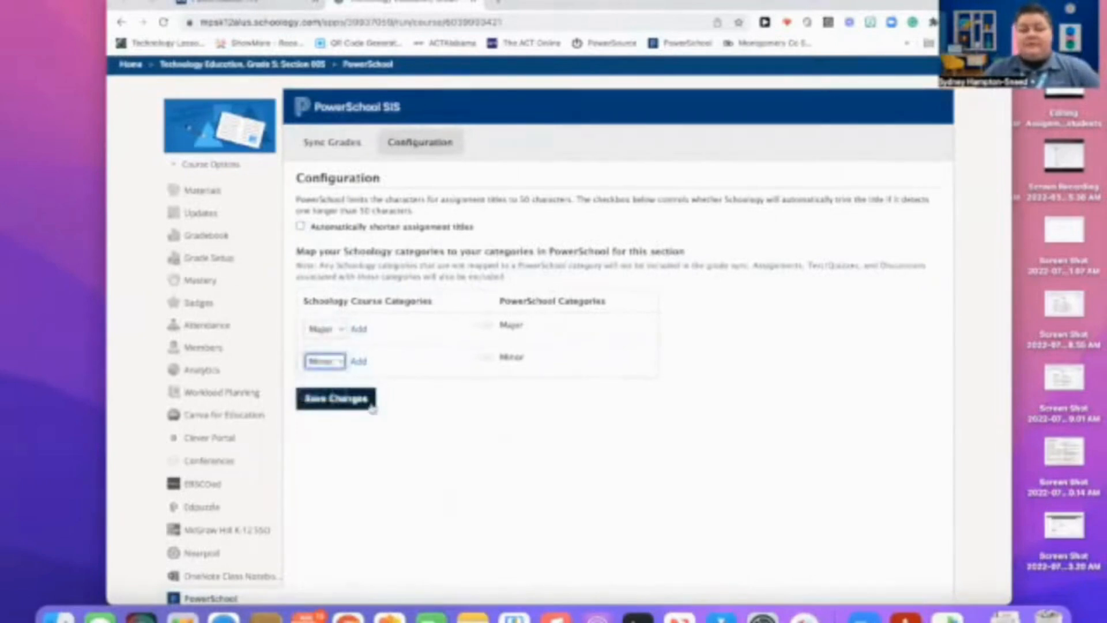
pyautogui.click(301, 227)
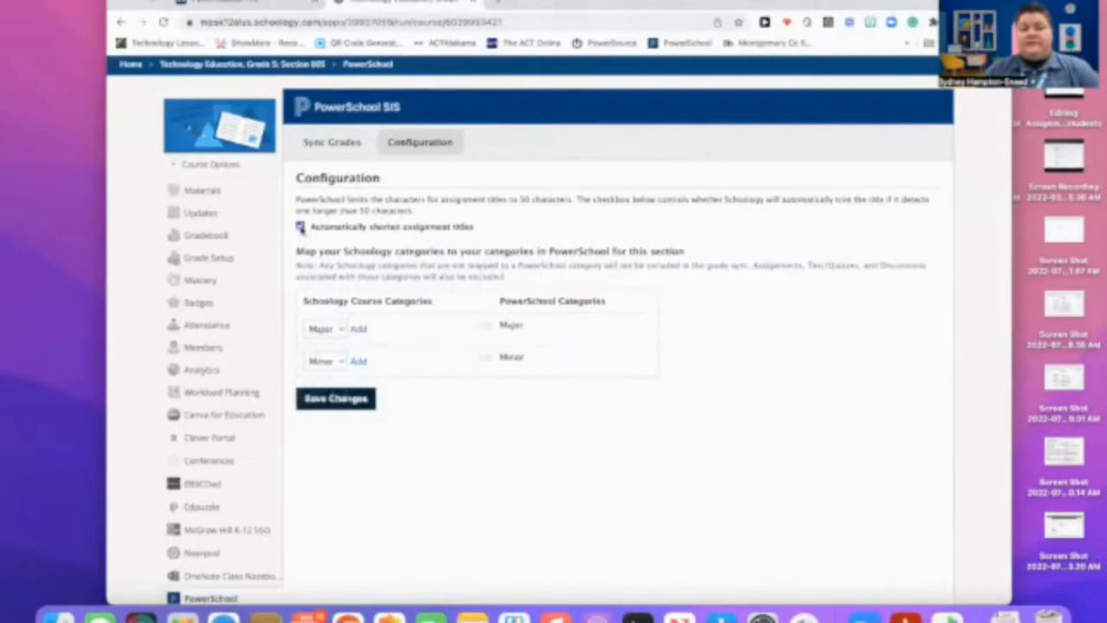
pyautogui.click(346, 405)
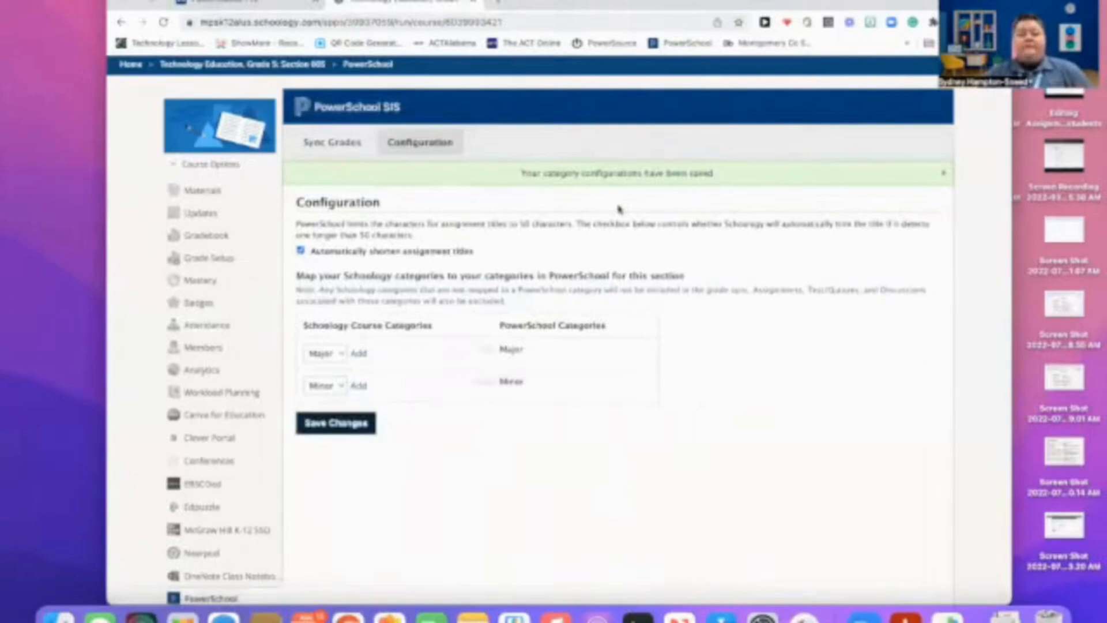
# - Edit the Practice 2 assignment in the course materials to use the Minor category and save it
pyautogui.click(199, 191)
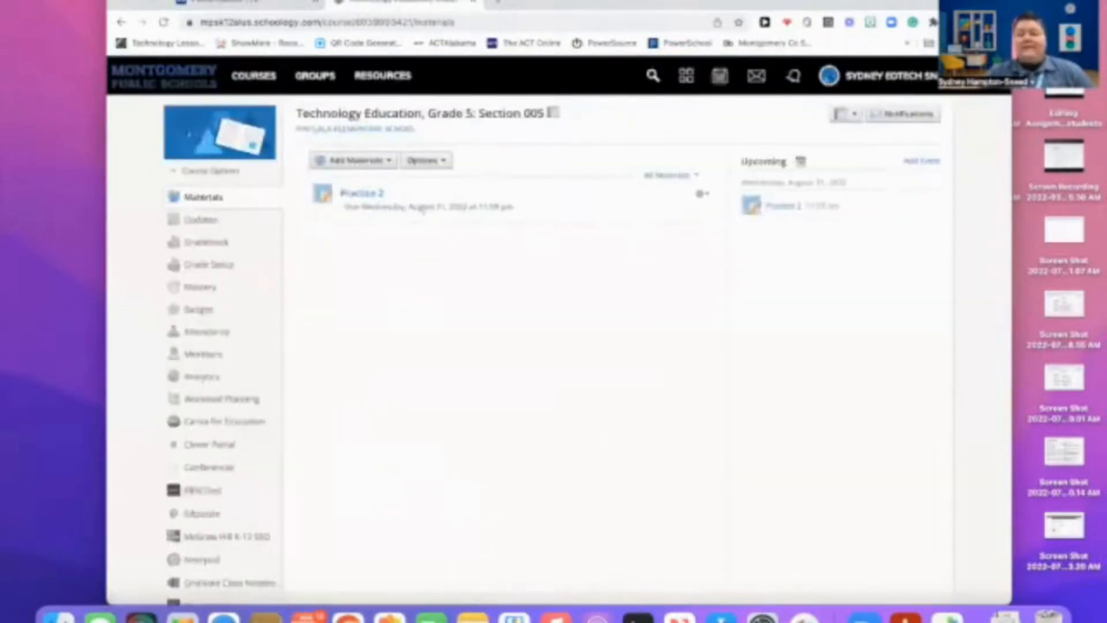
pyautogui.click(703, 195)
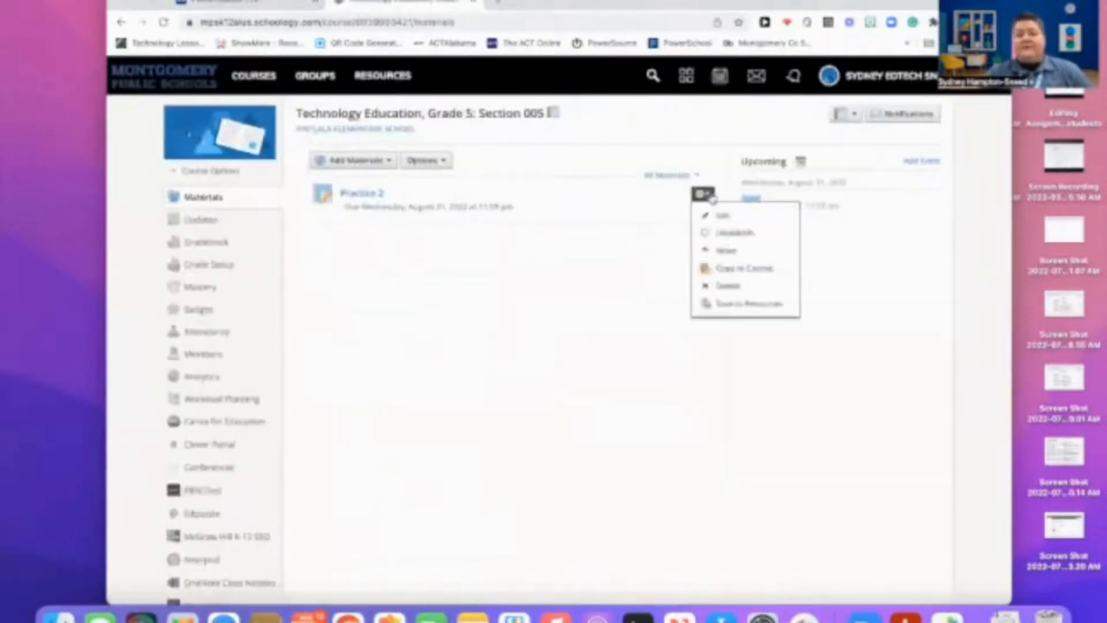
pyautogui.click(725, 219)
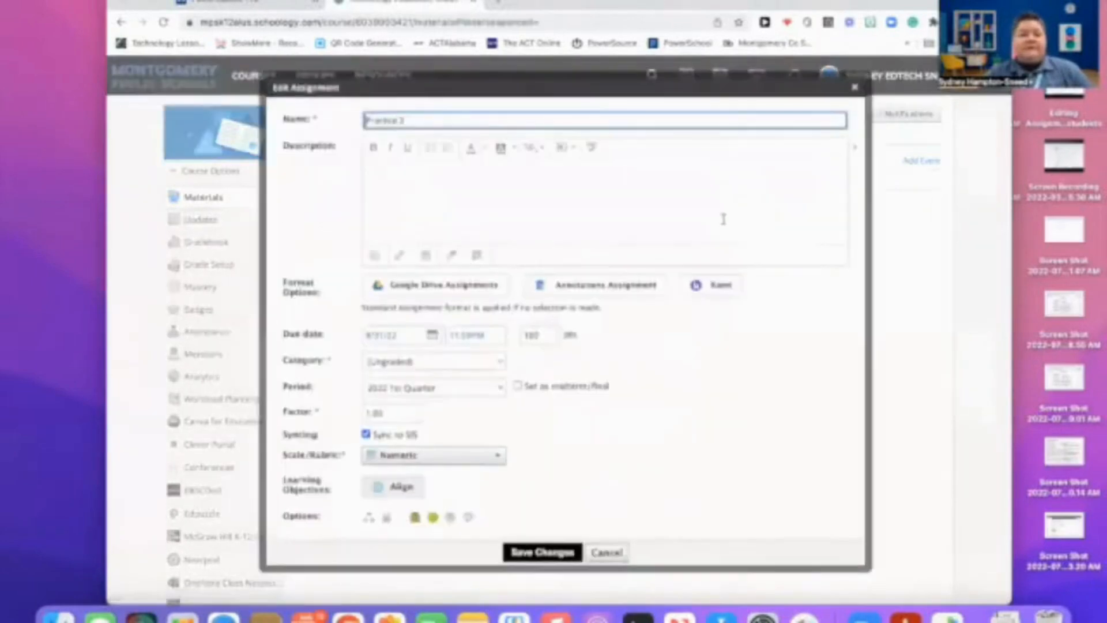
pyautogui.click(500, 363)
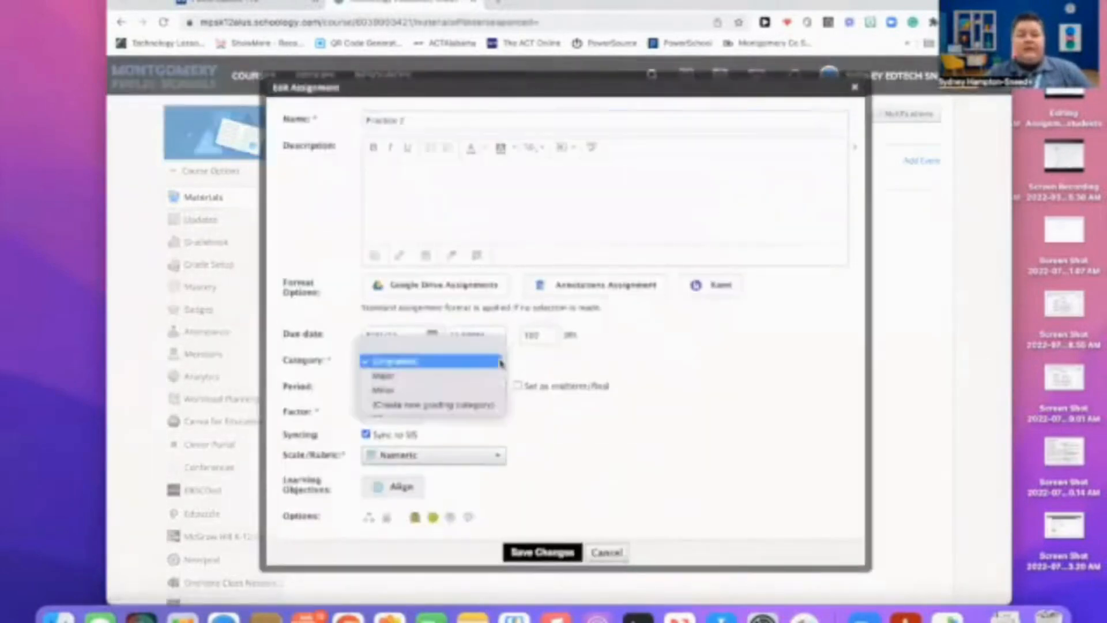
pyautogui.click(484, 391)
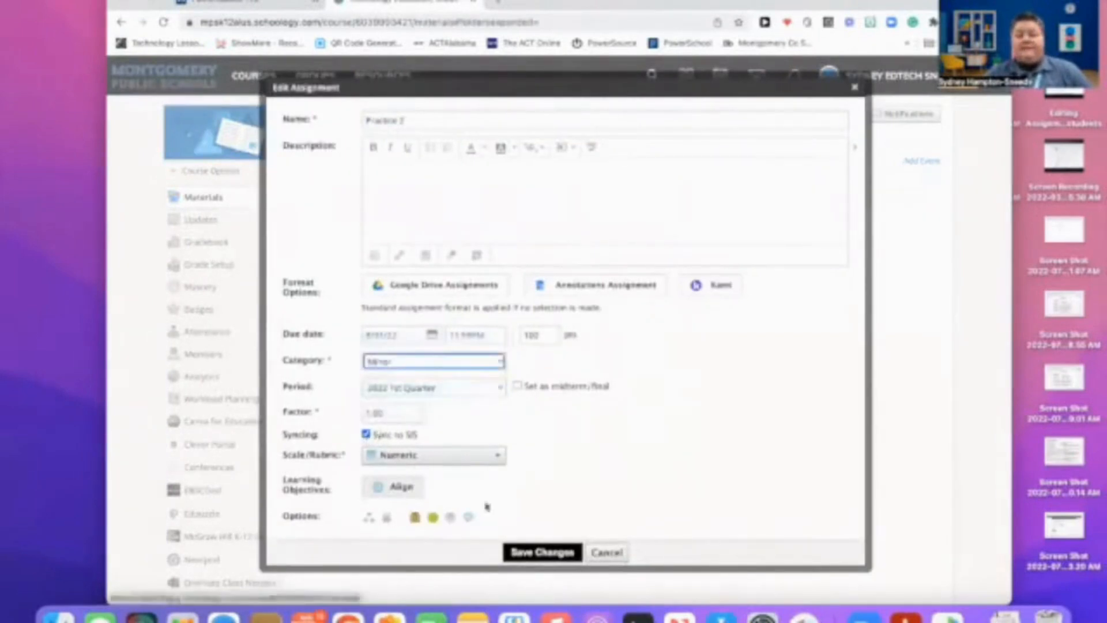
pyautogui.click(542, 553)
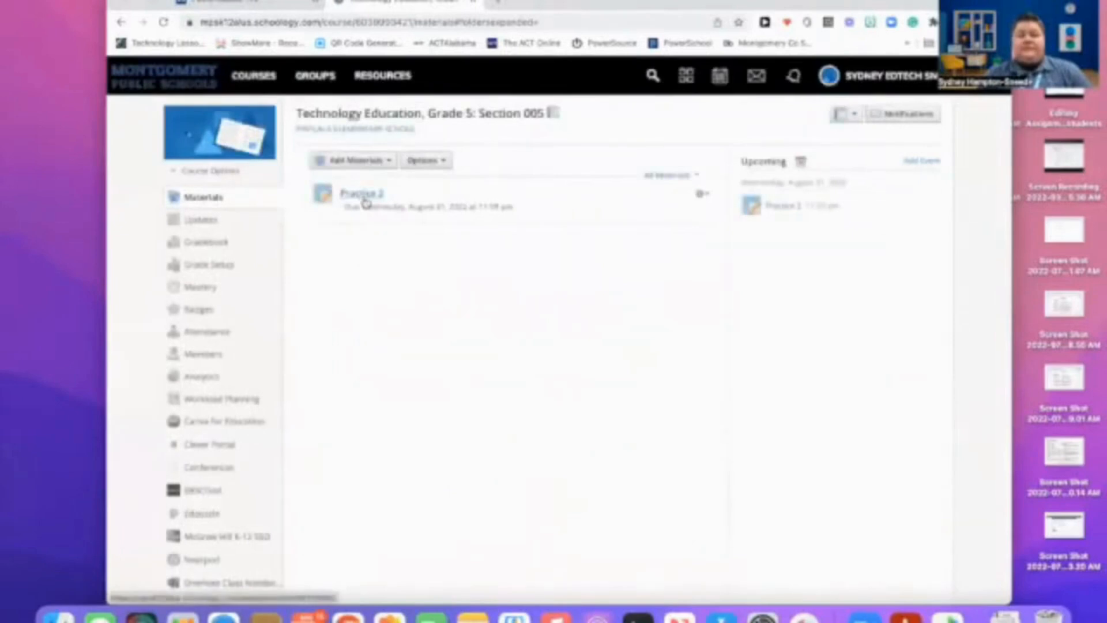
# - Review the Practice 2 assignment page and its column in the course gradebook
pyautogui.click(363, 196)
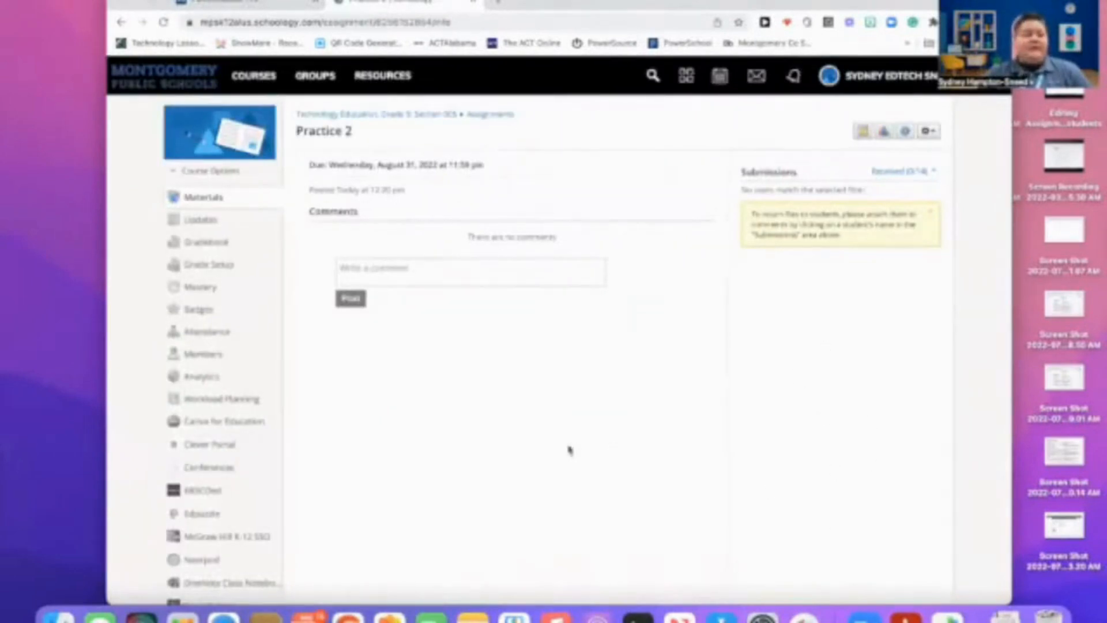
pyautogui.click(222, 245)
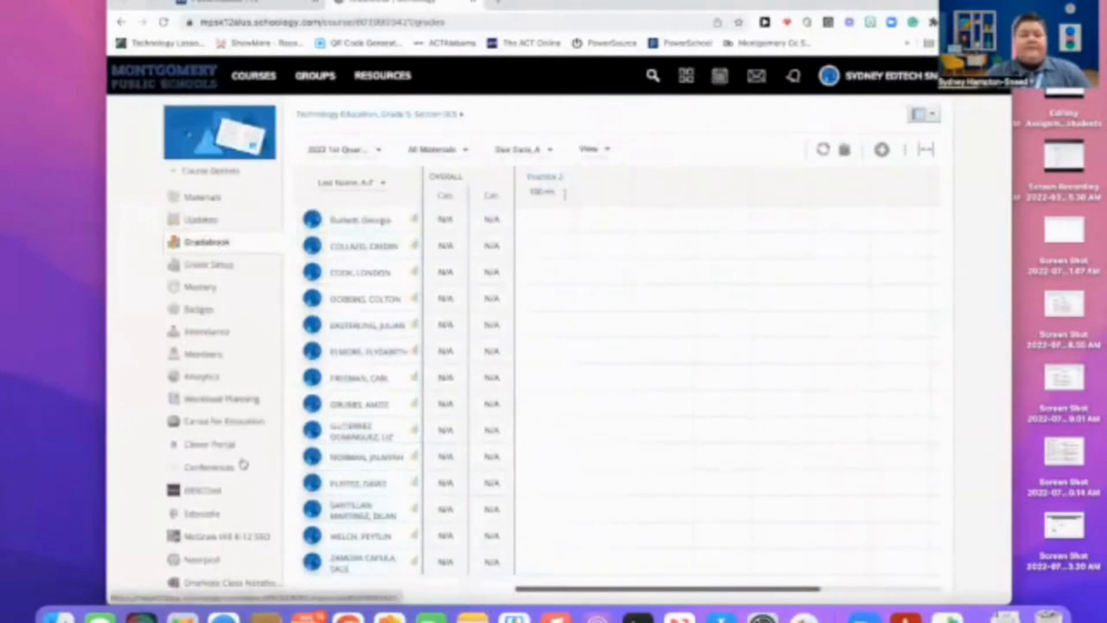
pyautogui.scroll(-5, 243, 464)
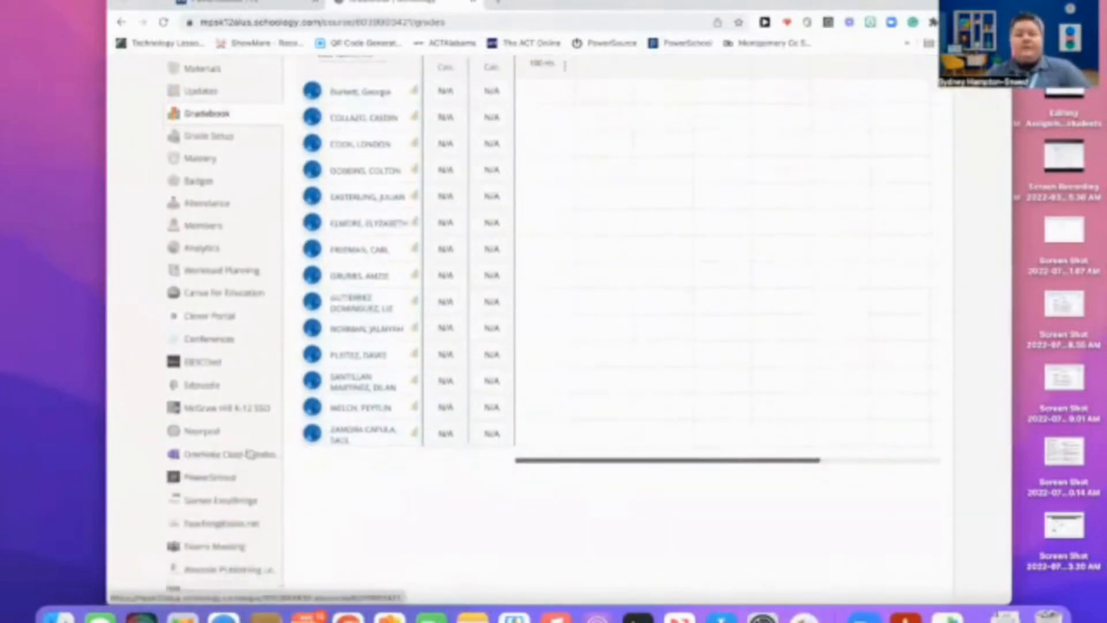
pyautogui.scroll(5, 668, 307)
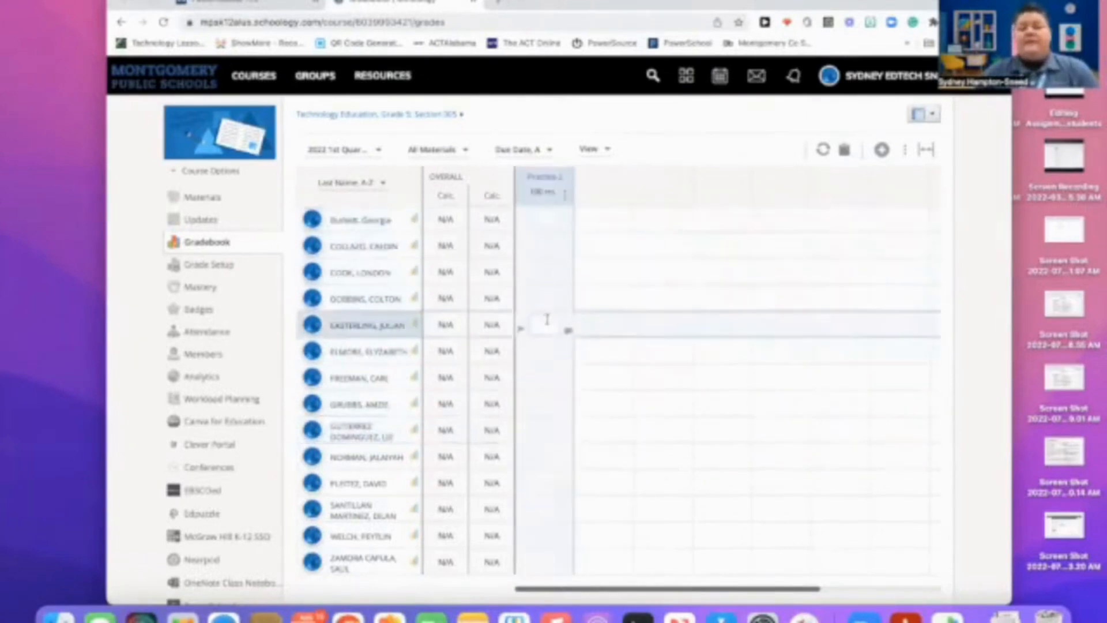
# - Switch to PowerTeacher Pro and start a new assignment named Practice 3
pyautogui.click(235, 4)
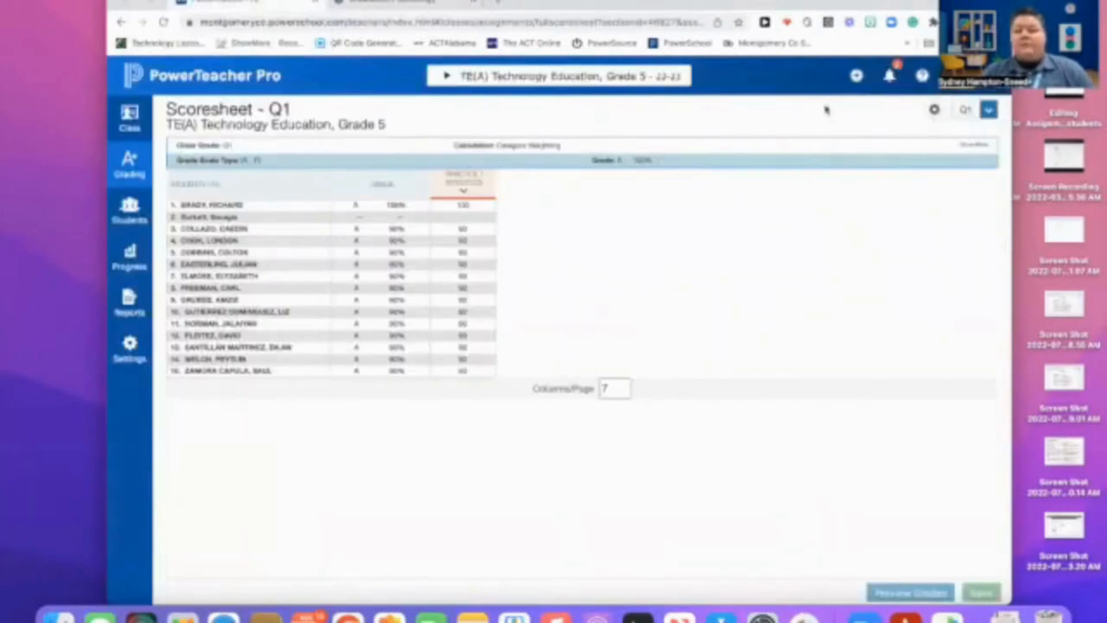
pyautogui.click(856, 76)
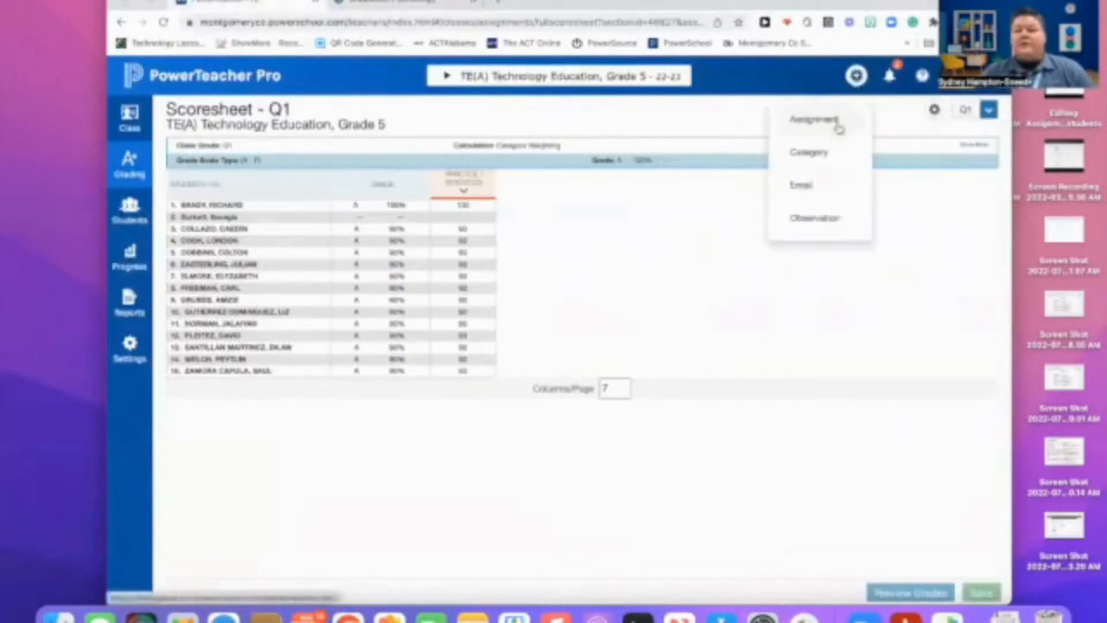
pyautogui.click(839, 118)
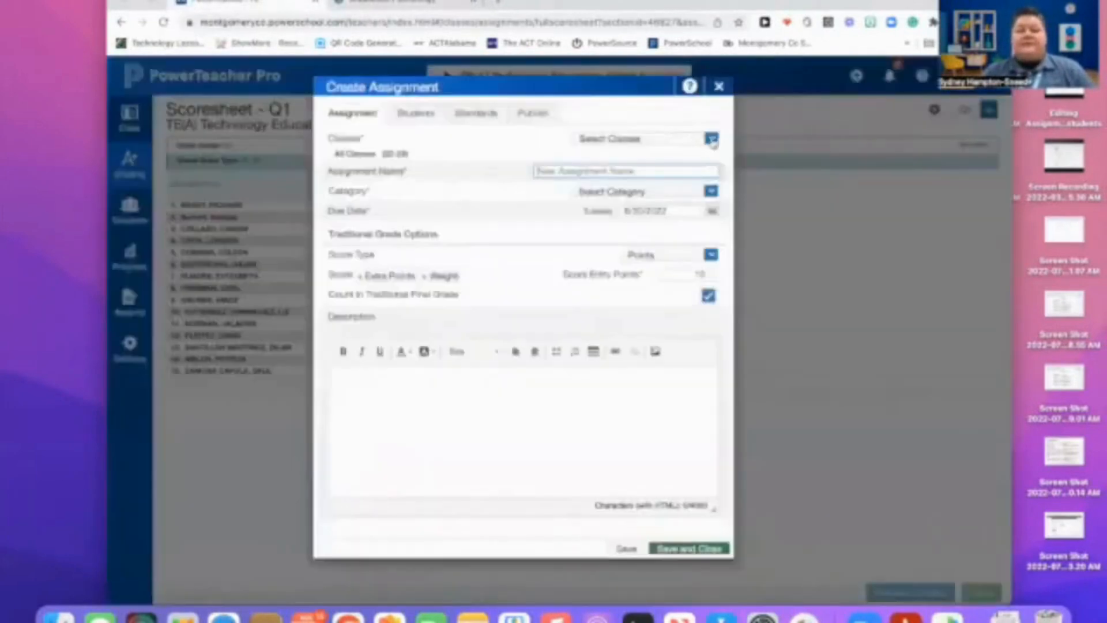
pyautogui.click(711, 140)
pyautogui.click(645, 169)
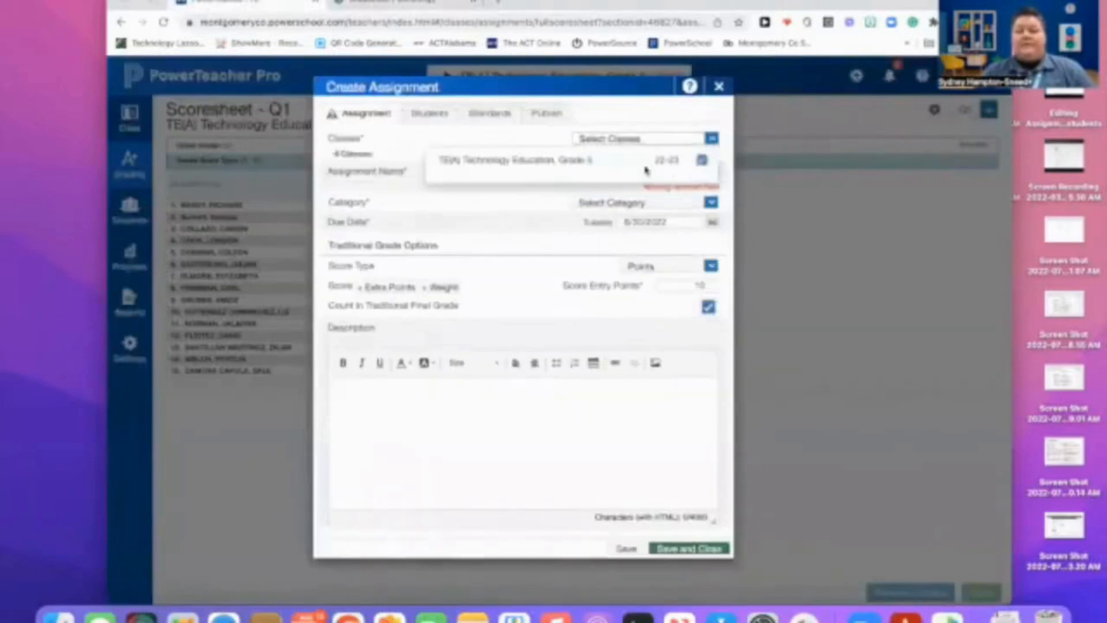
pyautogui.click(527, 215)
pyautogui.click(631, 170)
pyautogui.write('Practice 1')
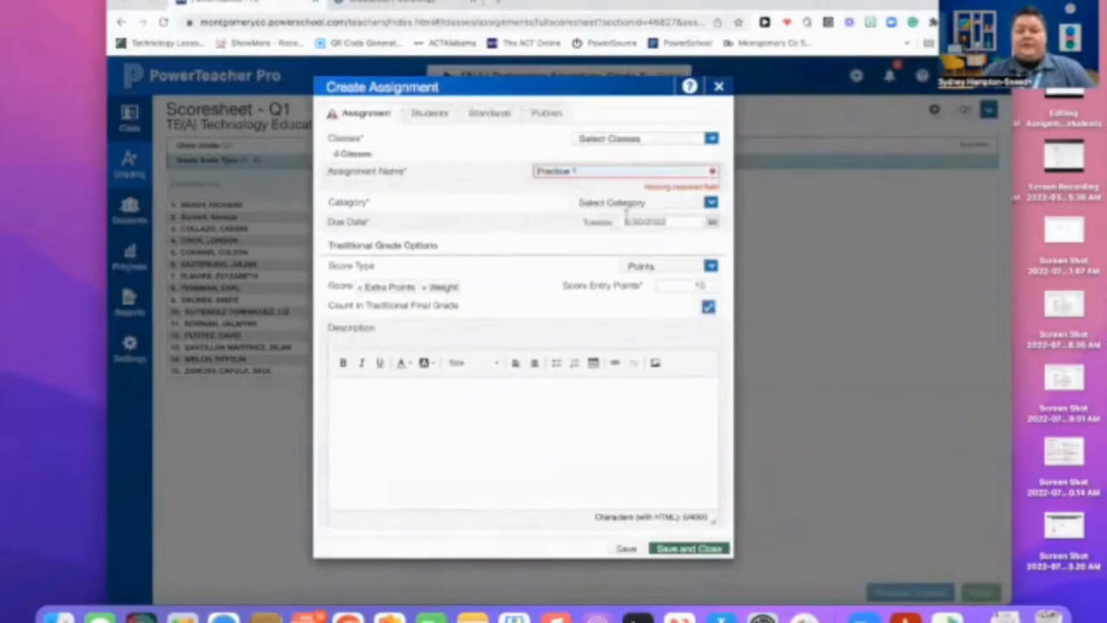
pyautogui.press('BackSpace')
pyautogui.write('3')
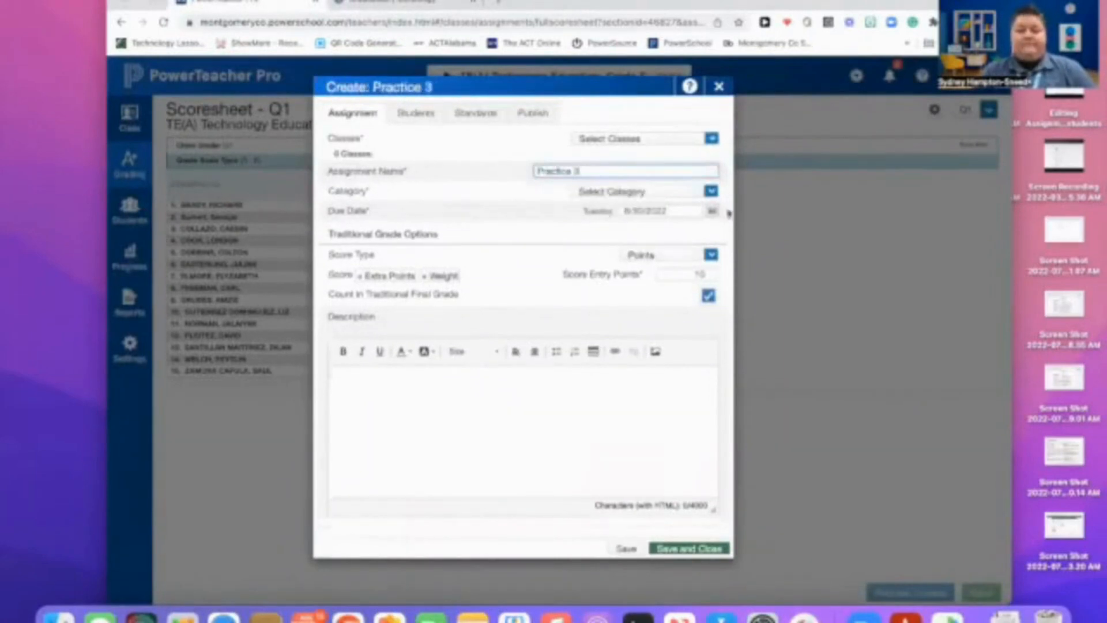
# - Set Practice 3's category to Minor and its due date to 8/31/2022
pyautogui.click(688, 191)
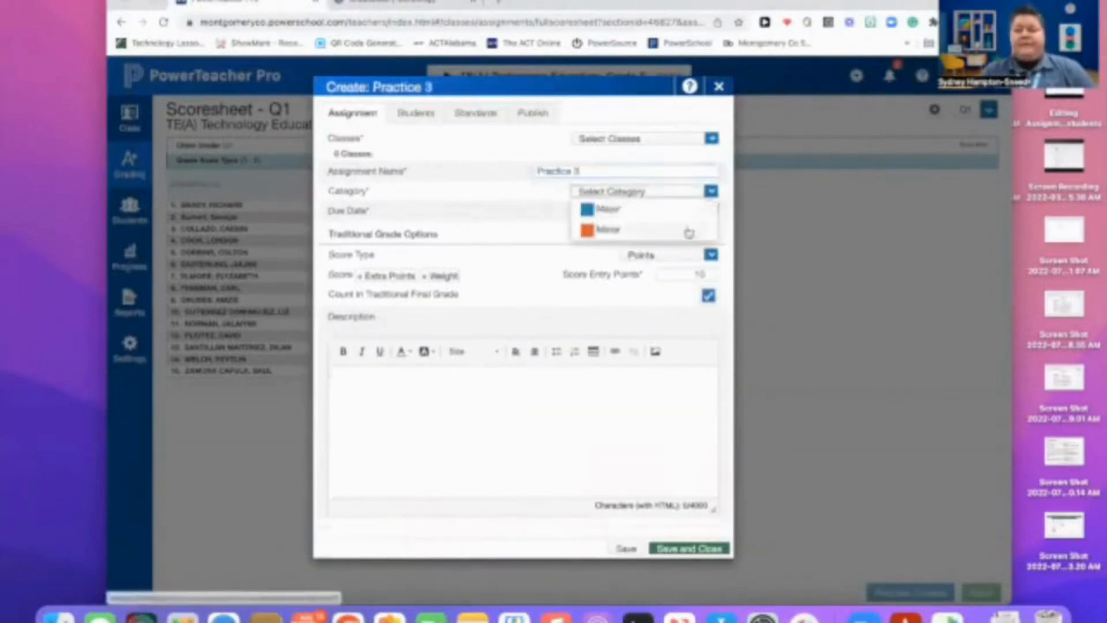
pyautogui.click(689, 231)
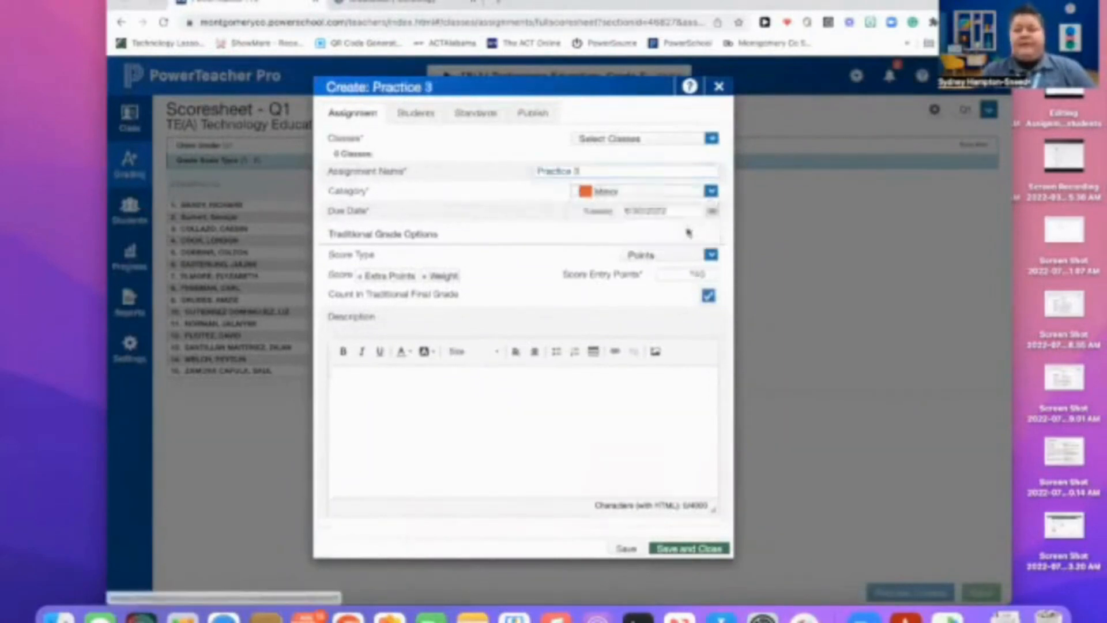
pyautogui.click(713, 213)
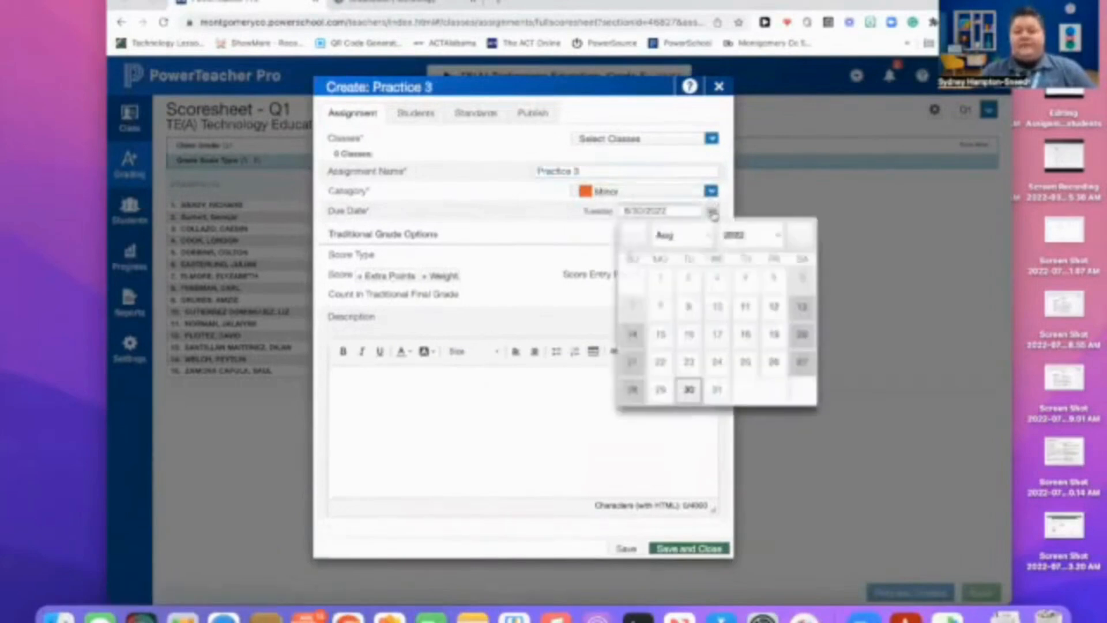
pyautogui.click(710, 390)
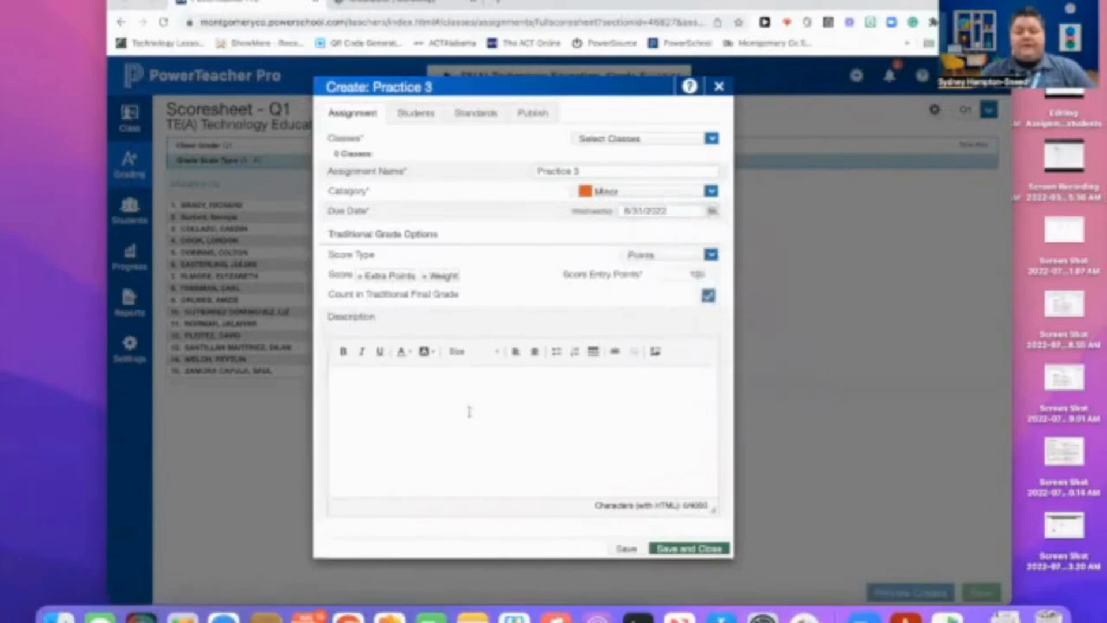
# - Select the TE(A) Technology Education, Grade 5 class for the Practice 3 assignment
pyautogui.click(418, 113)
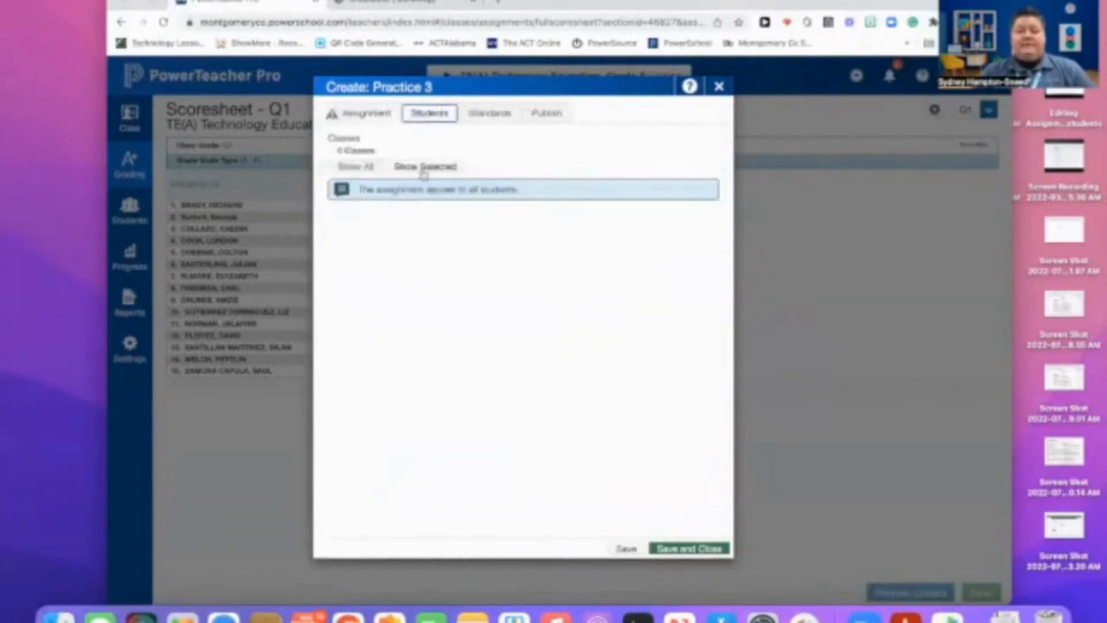
pyautogui.click(368, 171)
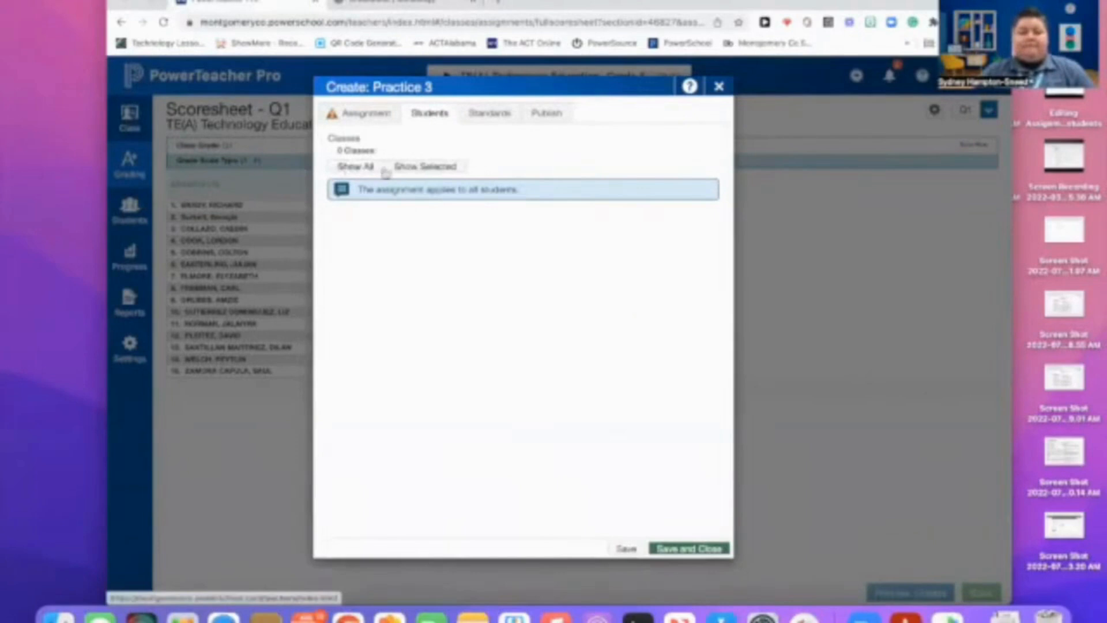
pyautogui.click(366, 114)
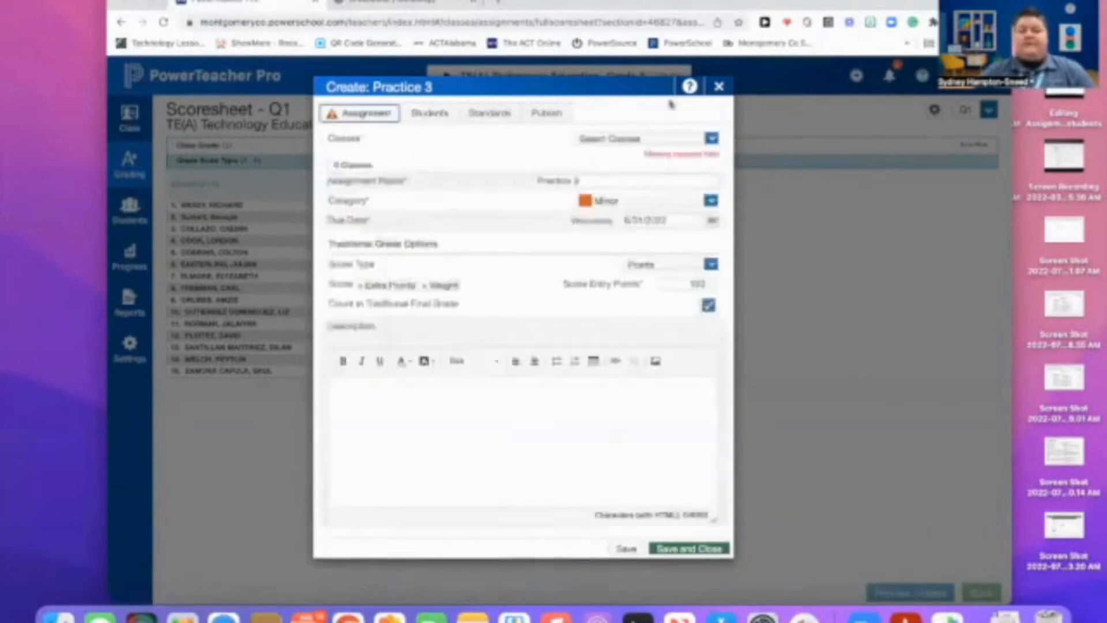
pyautogui.click(712, 141)
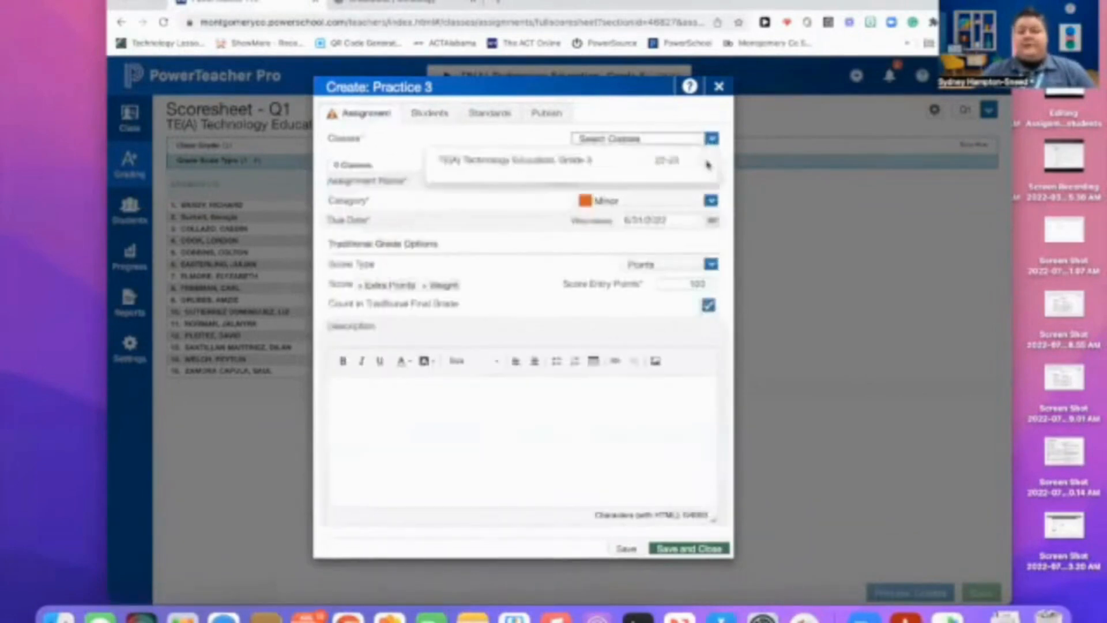
pyautogui.click(705, 162)
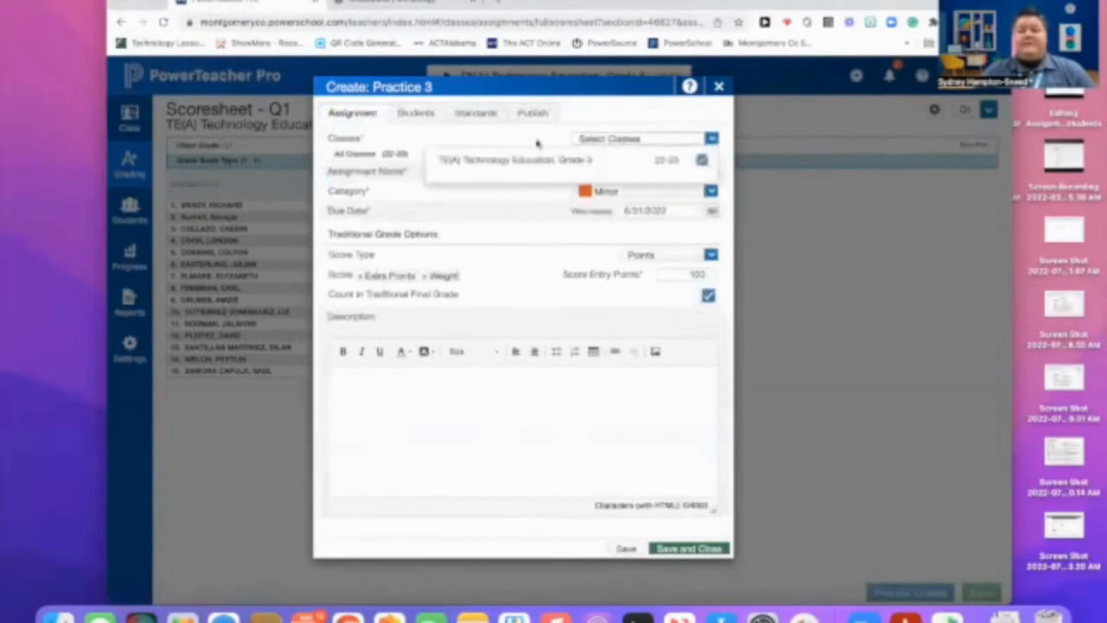
# - Check Practice 3's students and standards, set its publishing to Never, and save and close the assignment
pyautogui.click(418, 114)
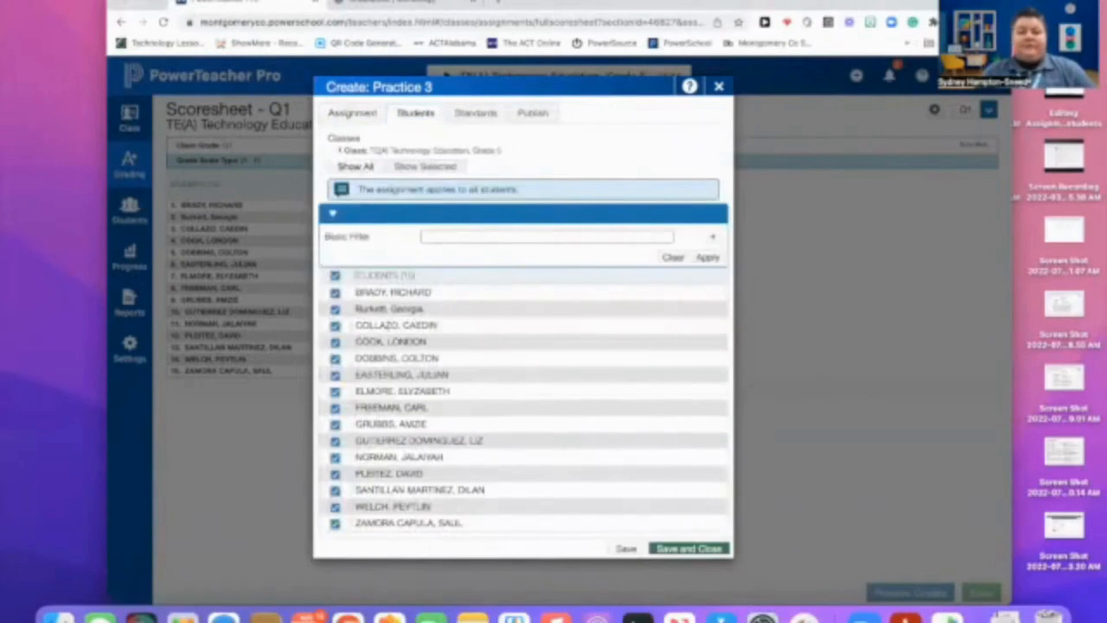
pyautogui.click(475, 113)
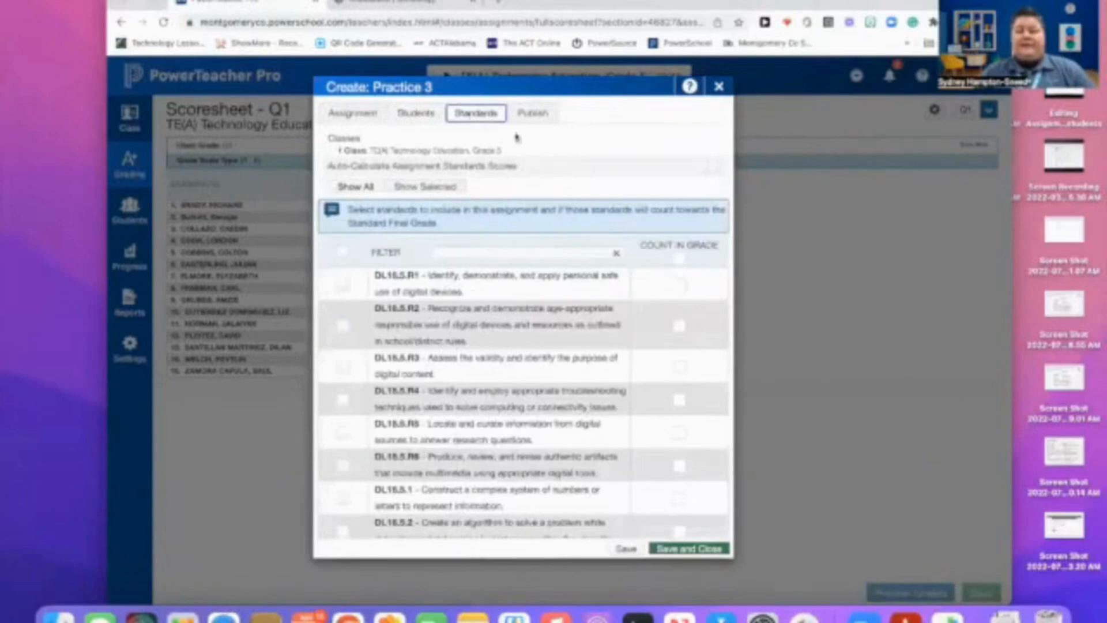
pyautogui.click(533, 113)
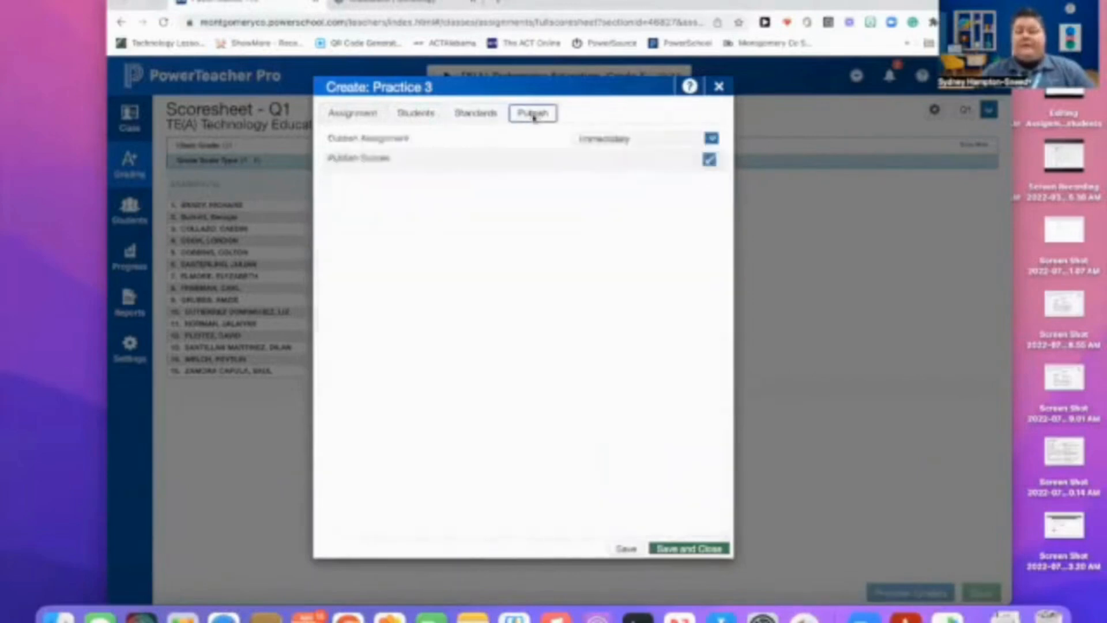
pyautogui.click(711, 139)
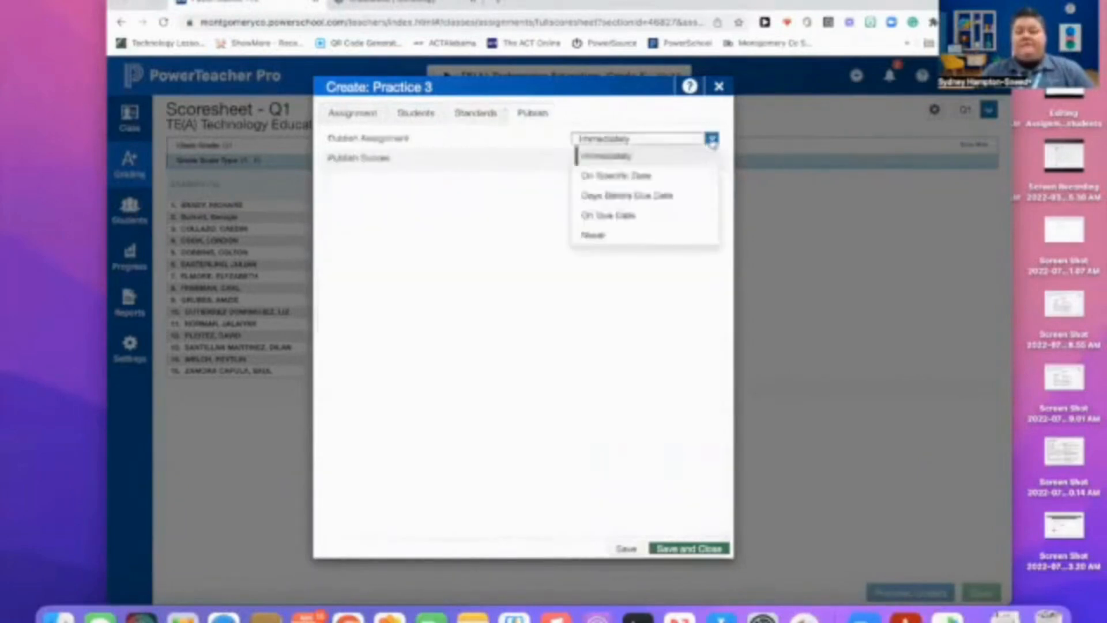
pyautogui.click(656, 232)
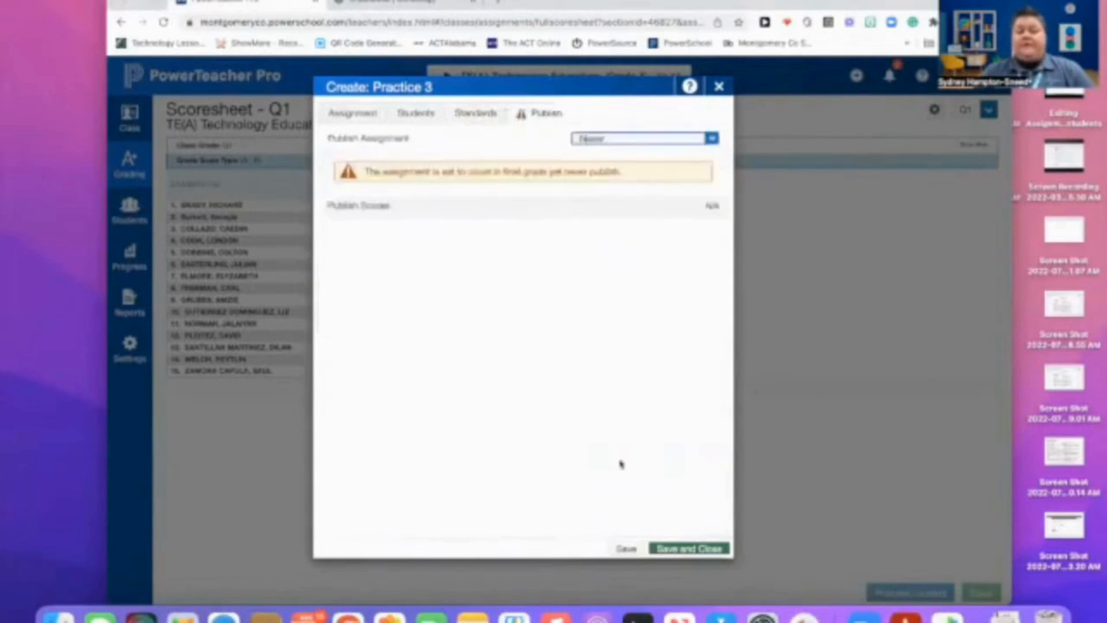
pyautogui.click(682, 551)
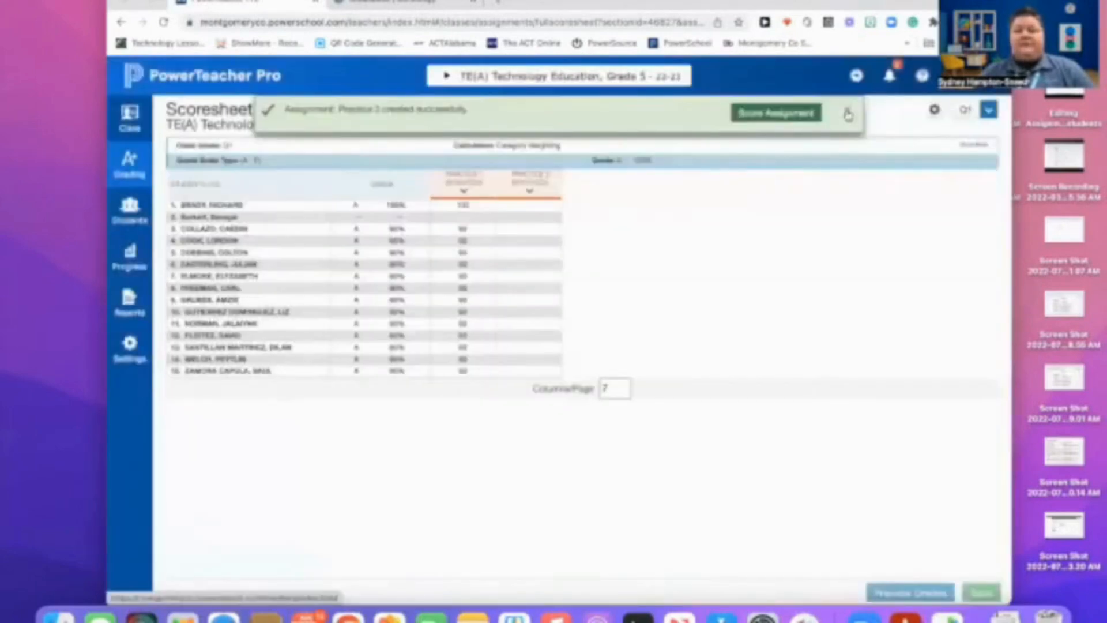
# - Dismiss the creation notice and inspect the Practice 3 score cells of the first two students
pyautogui.click(847, 114)
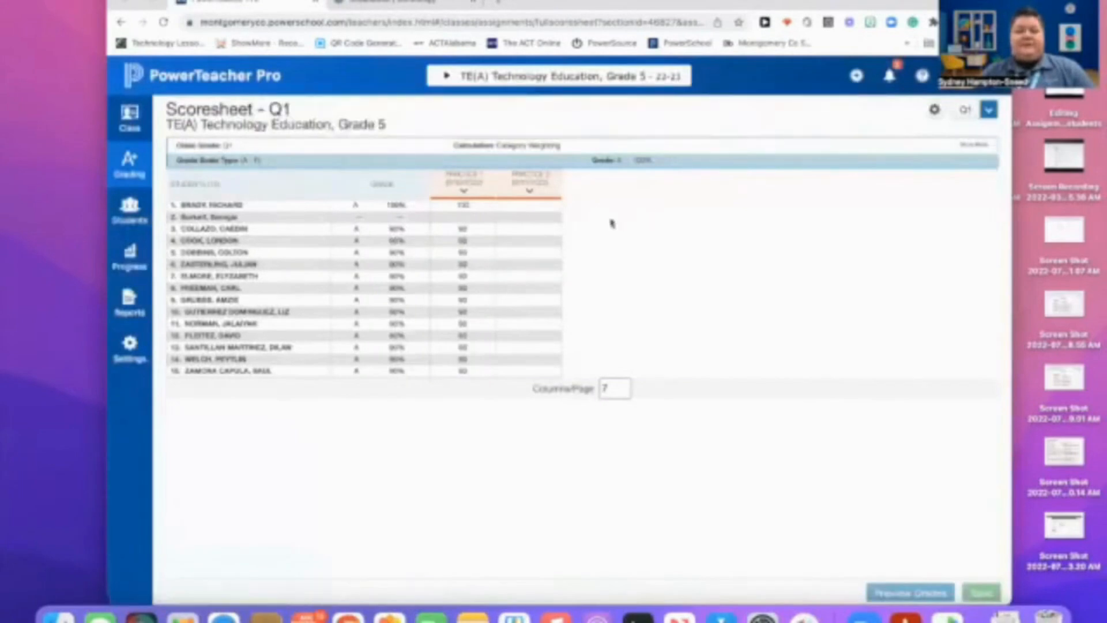
pyautogui.click(535, 216)
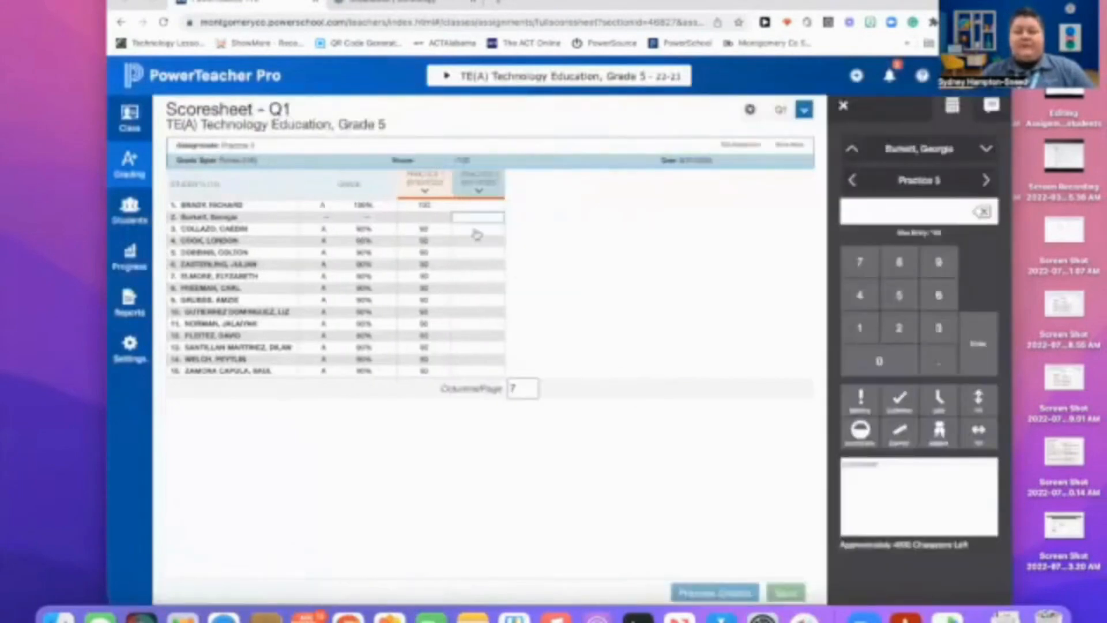
pyautogui.click(479, 206)
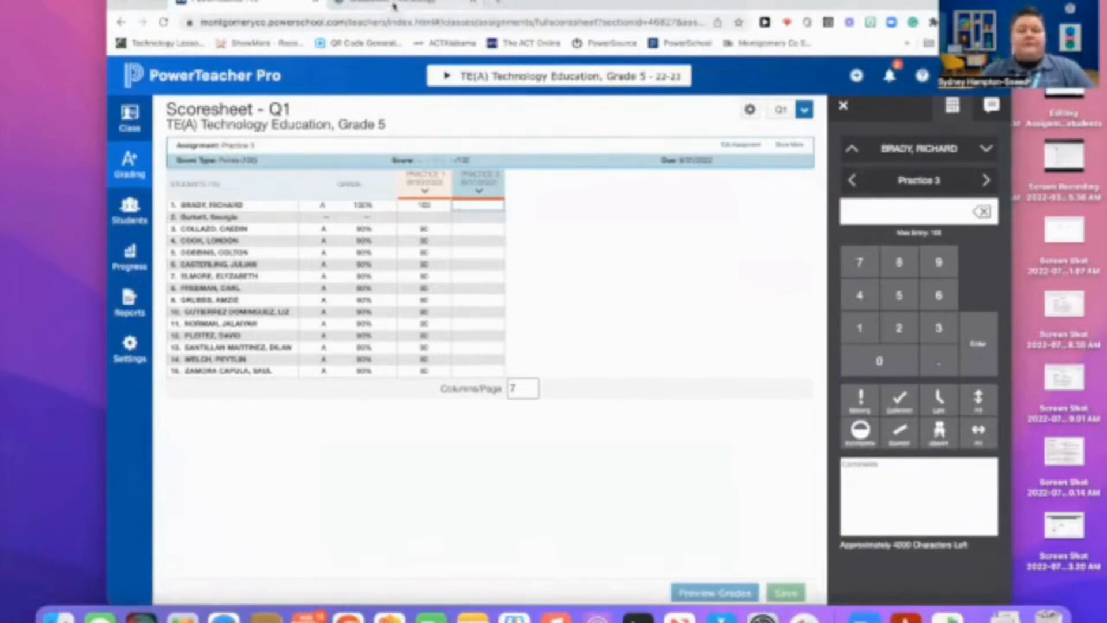
# - Switch to Schoology's Grade Setup, turn on category weighting, and set the Major category's weight to 65
pyautogui.click(395, 3)
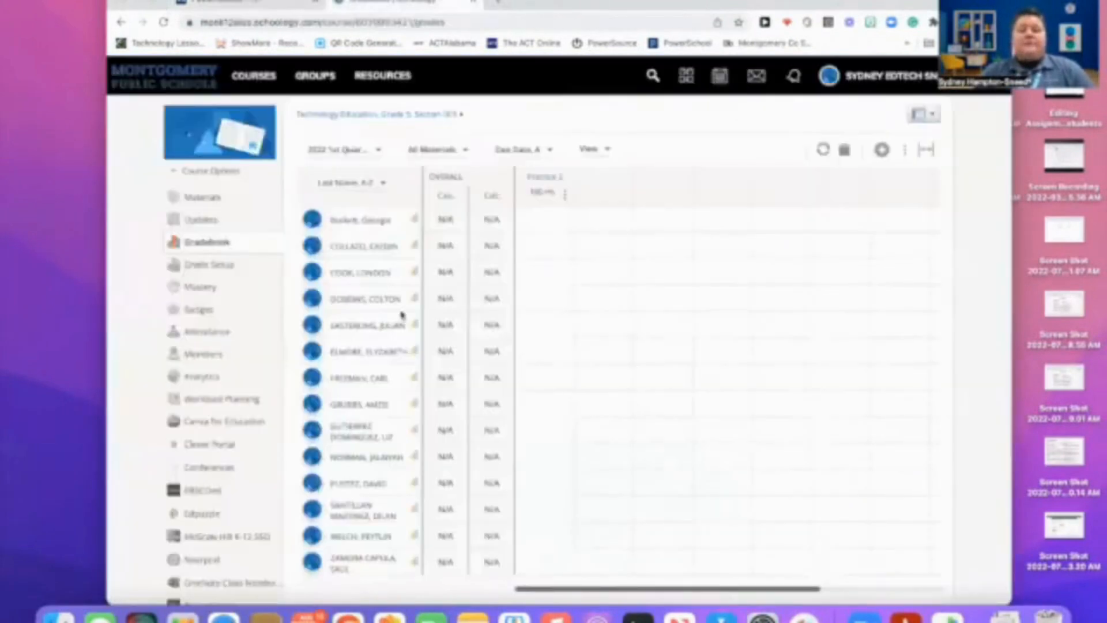
pyautogui.click(241, 268)
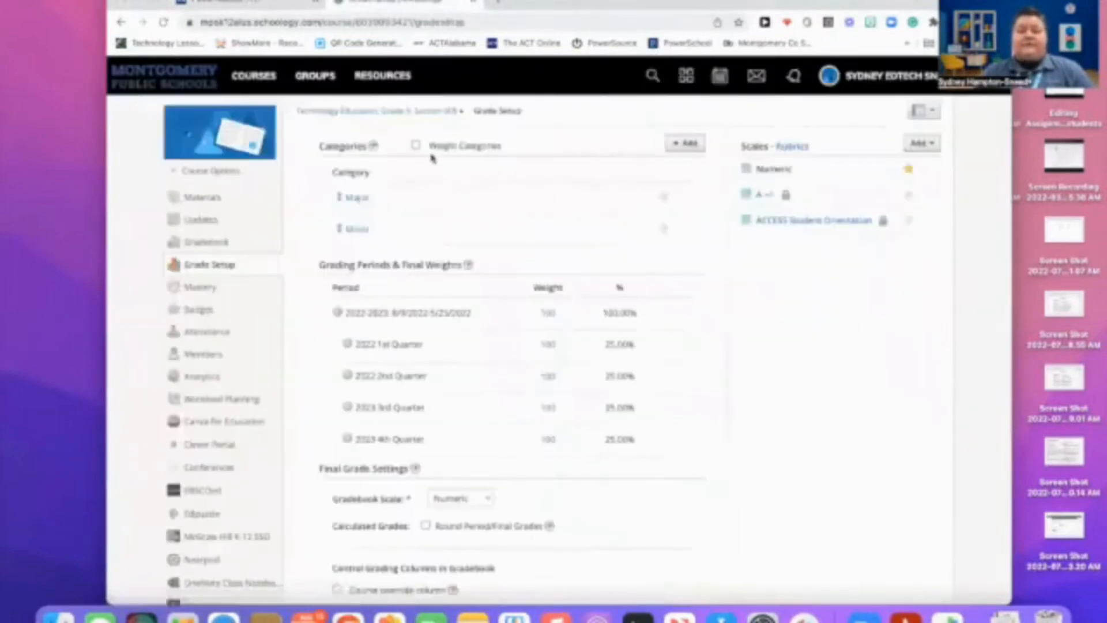
pyautogui.click(415, 146)
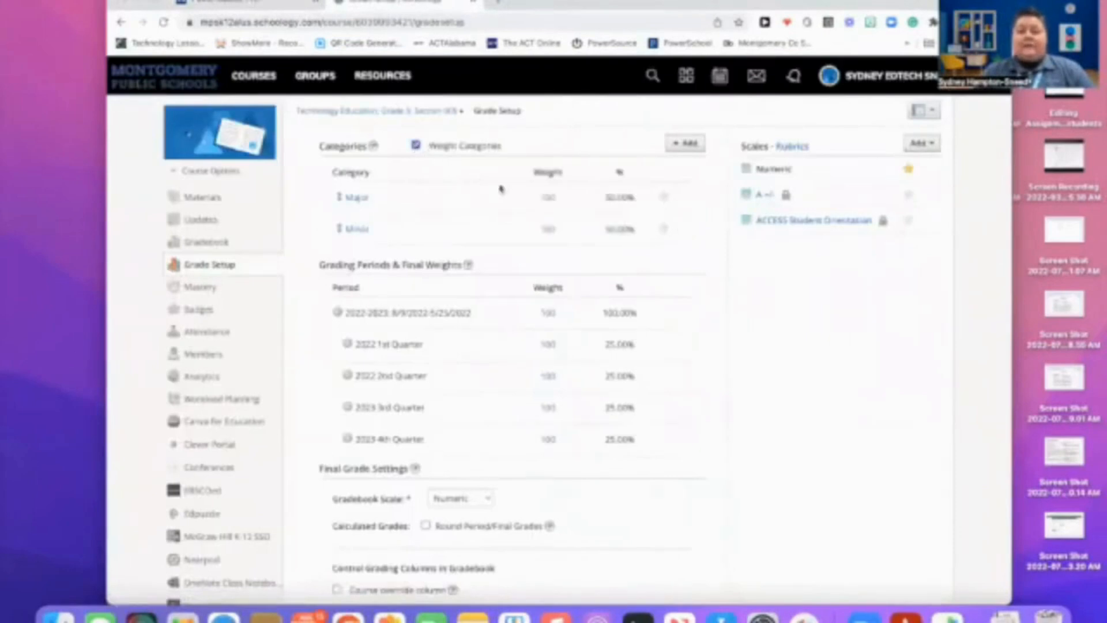
pyautogui.click(557, 198)
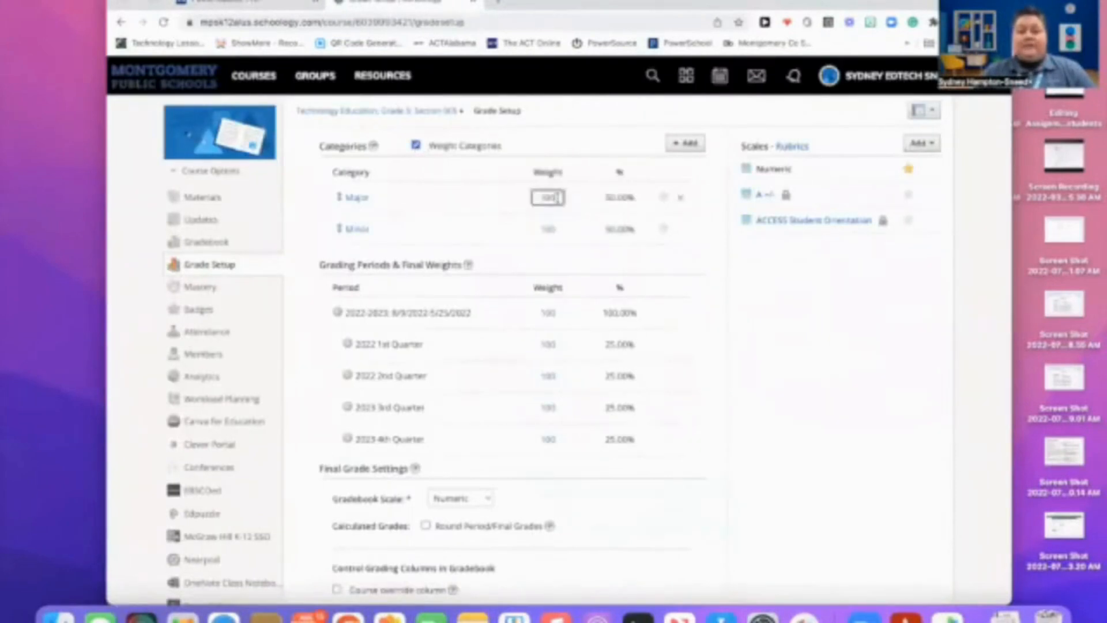
pyautogui.press('BackSpace')
pyautogui.press('BackSpace')
pyautogui.press('BackSpace')
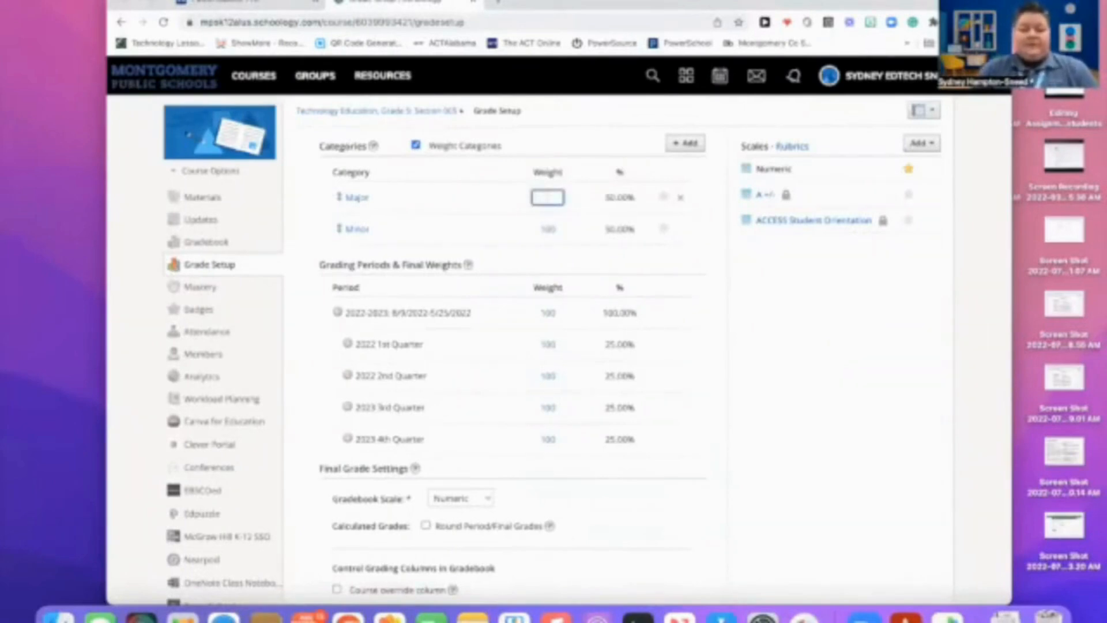
# - Set the Minor category's weight to 35 and save the grade setup changes
pyautogui.click(553, 228)
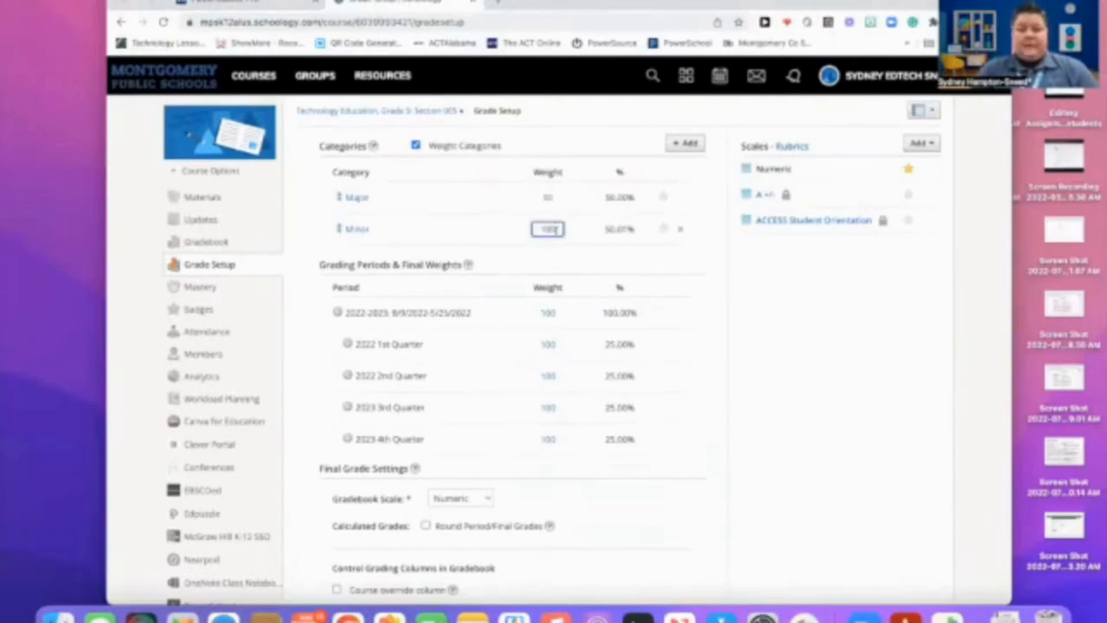
pyautogui.press('BackSpace')
pyautogui.press('BackSpace')
pyautogui.write('50')
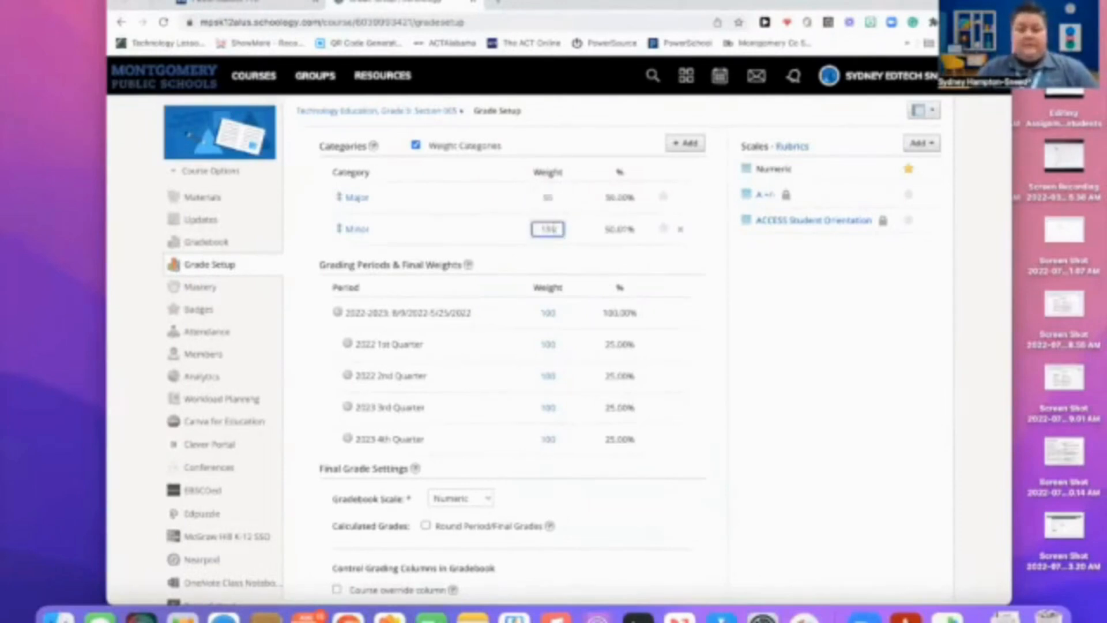
pyautogui.press('BackSpace')
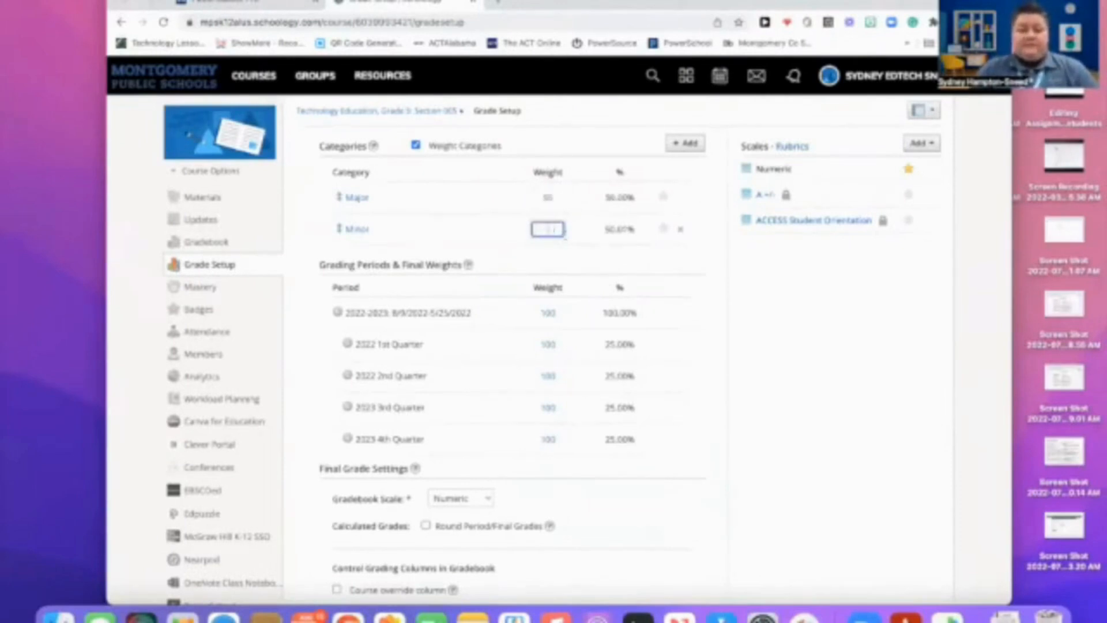
pyautogui.click(672, 271)
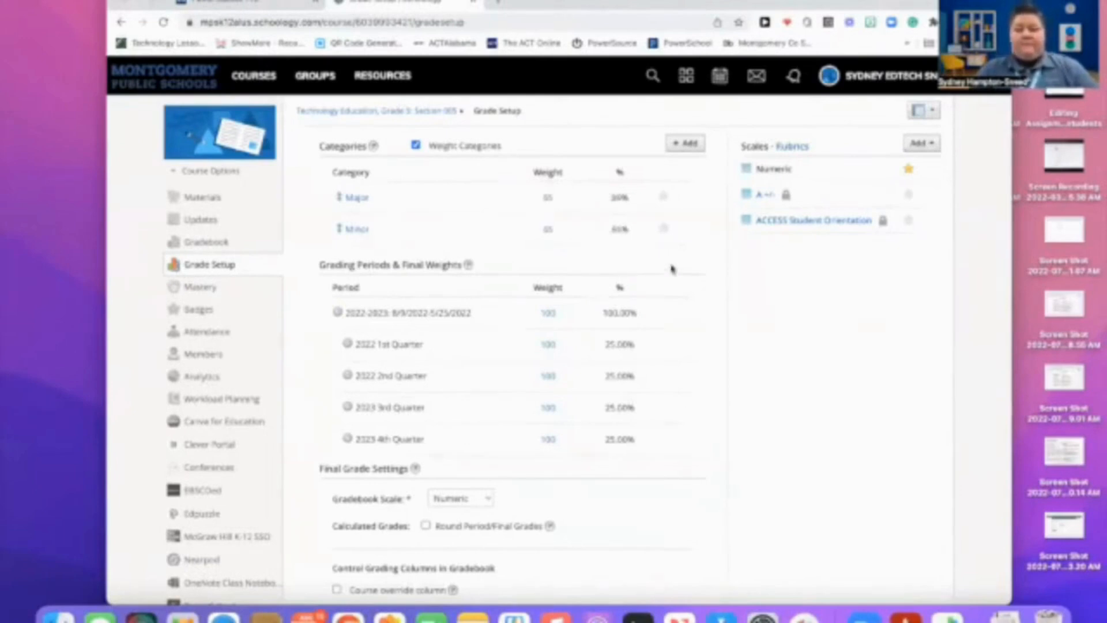
pyautogui.scroll(-6, 835, 332)
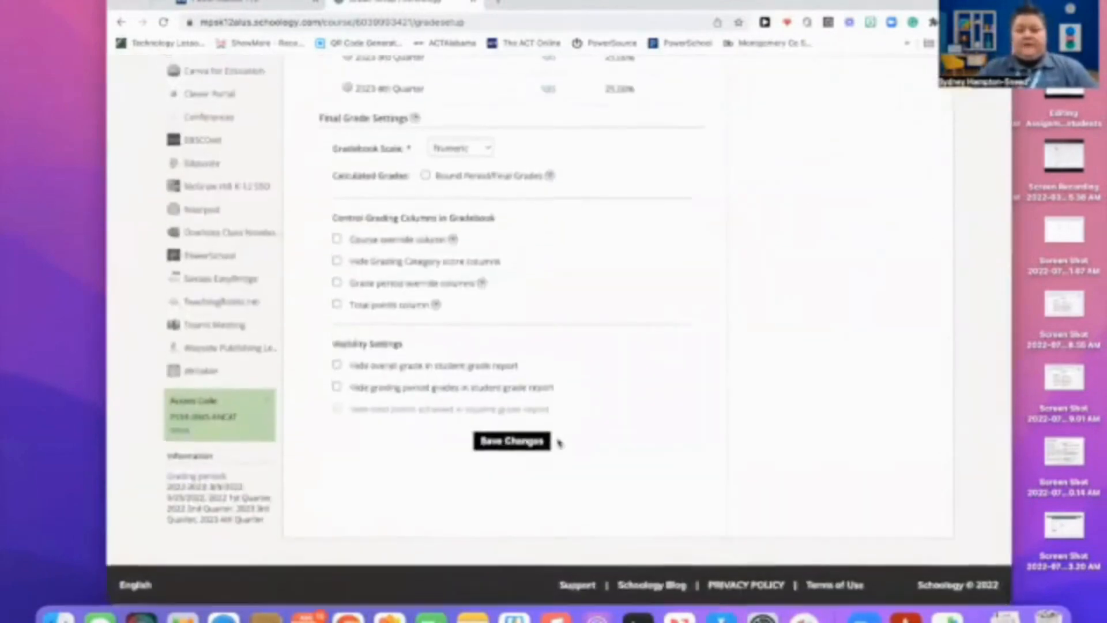
pyautogui.click(525, 444)
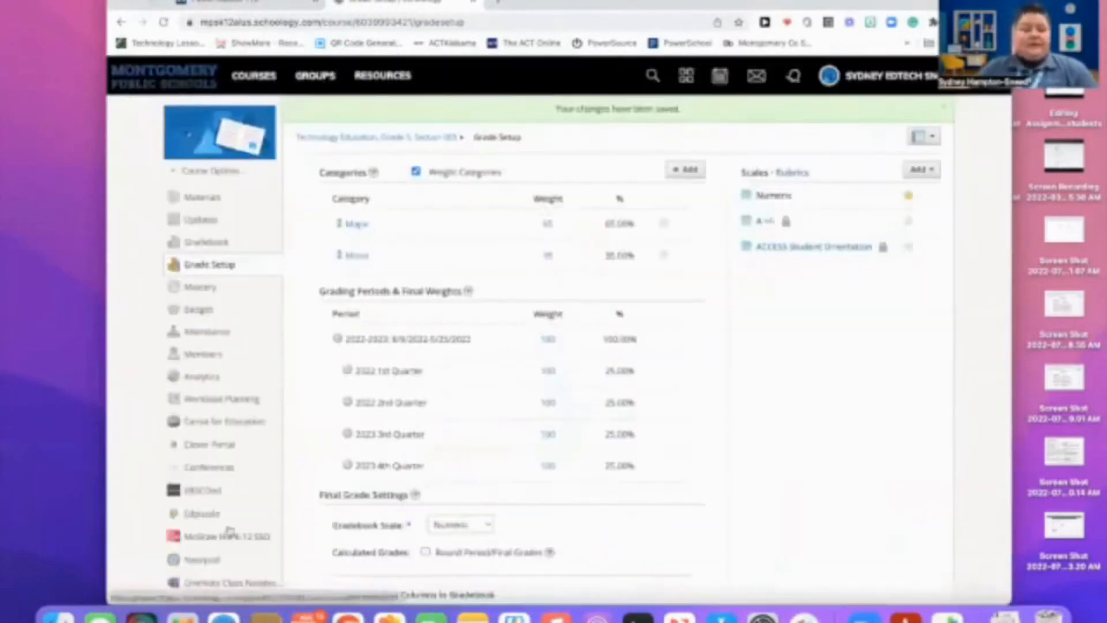
# - Check the category mapping in the course's PowerSchool app and sync the modified assignments from Sync Grades
pyautogui.scroll(-2, 228, 527)
pyautogui.click(218, 502)
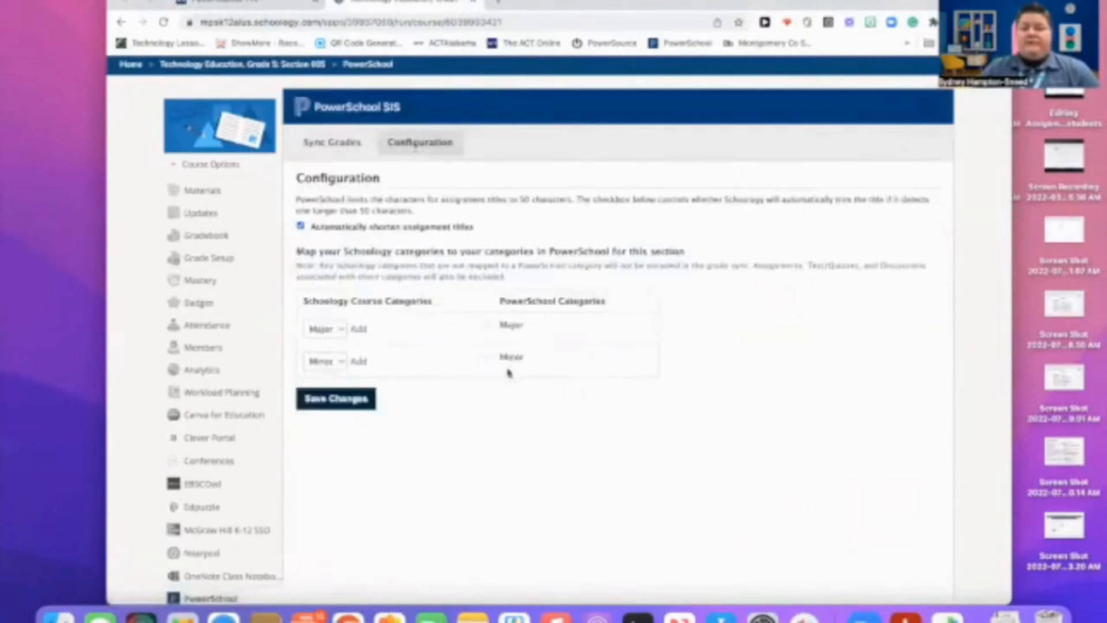
pyautogui.click(325, 144)
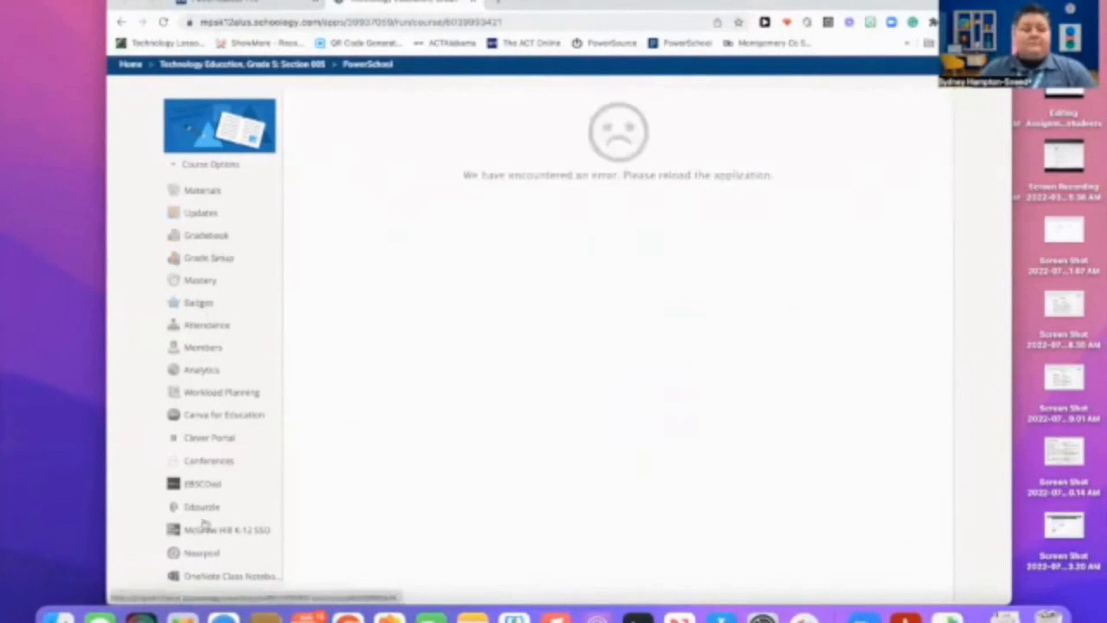
pyautogui.scroll(-5, 237, 515)
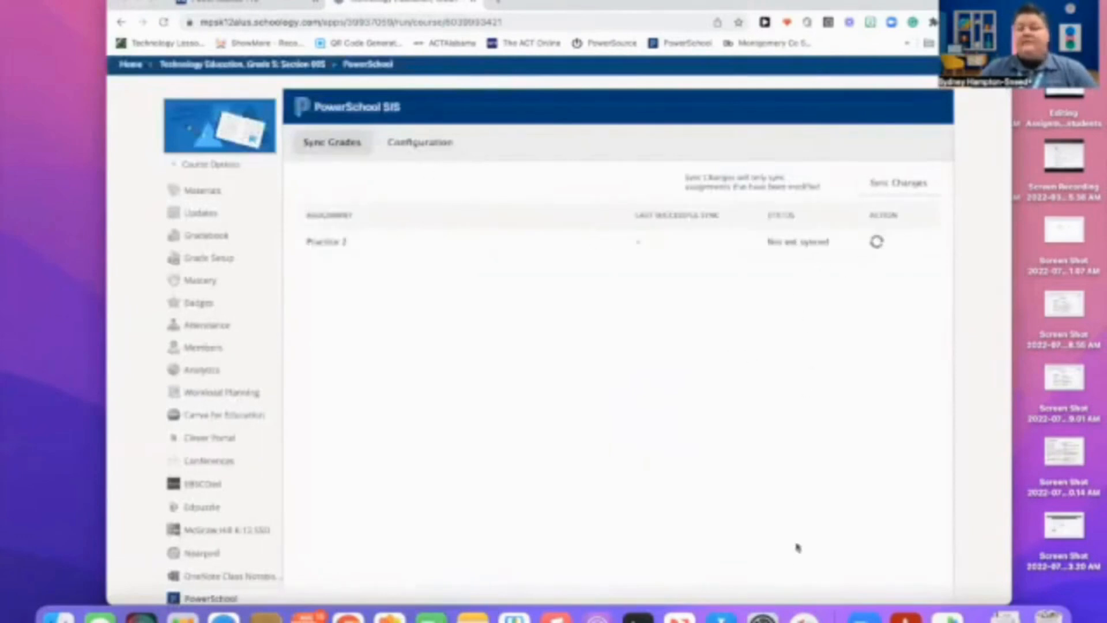
pyautogui.click(901, 185)
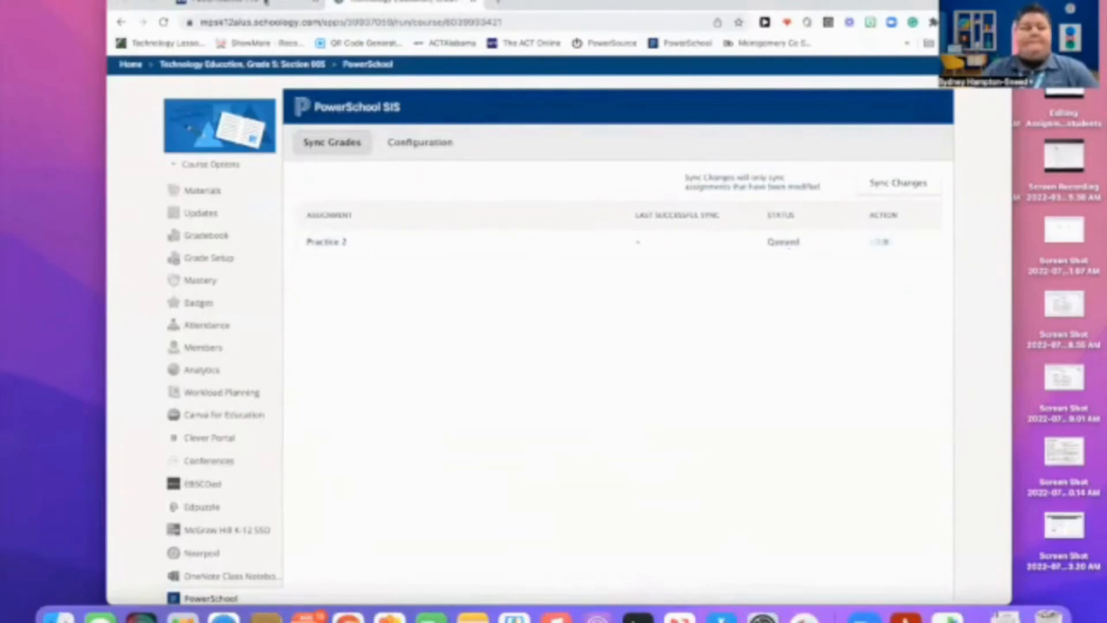
# - Reload the PowerTeacher Pro scoresheet to look for Practice 2, and check its sync status back in Schoology
pyautogui.click(261, 3)
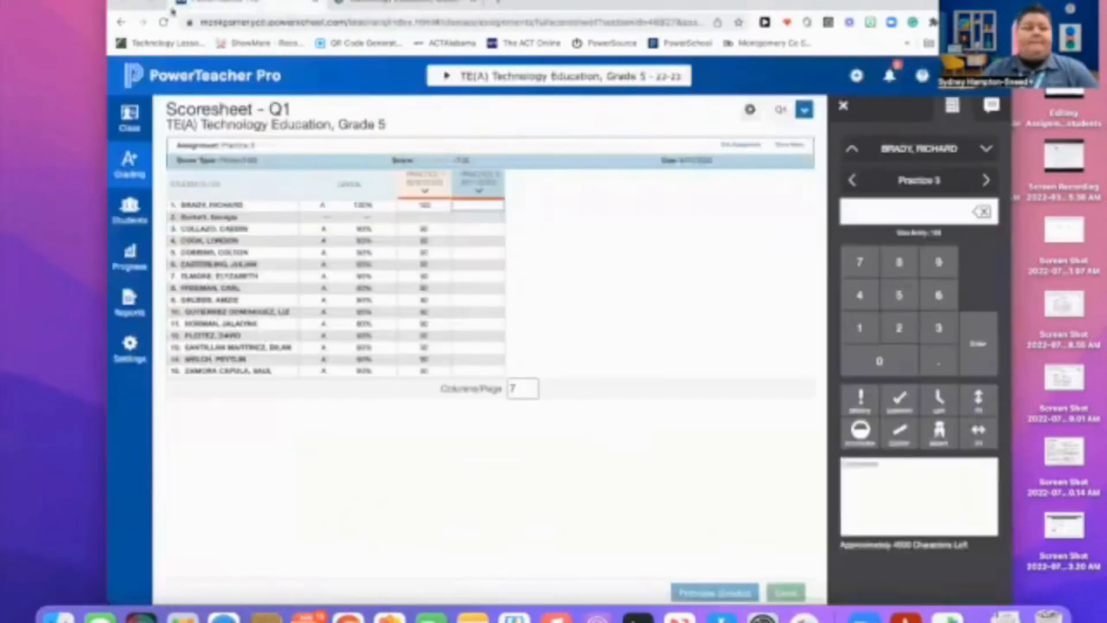
pyautogui.click(164, 23)
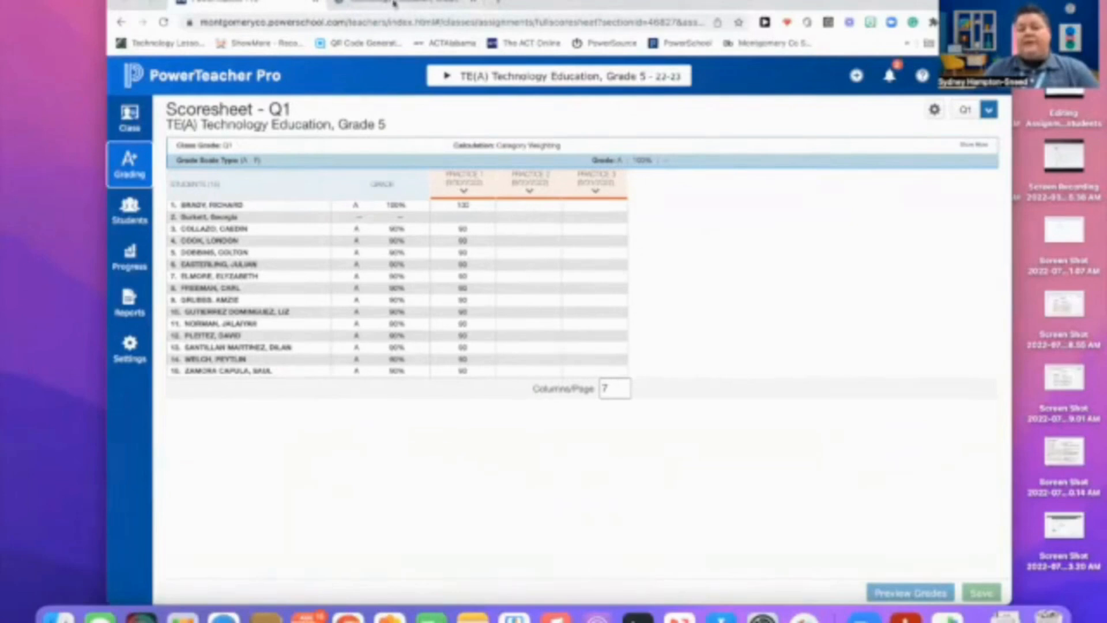
pyautogui.click(394, 4)
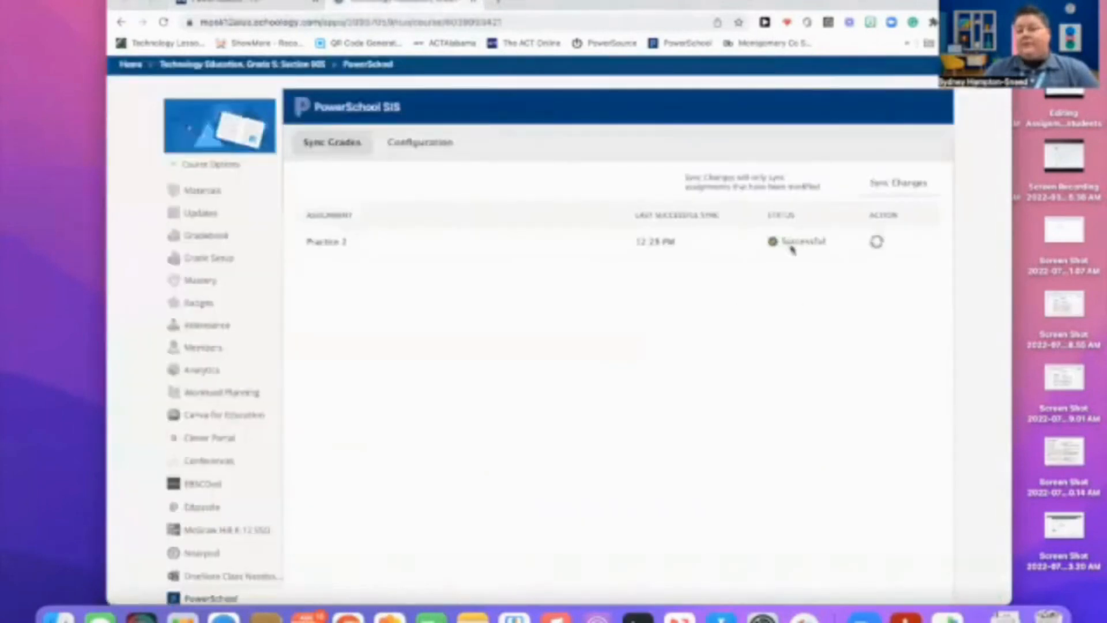
# - In the Schoology gradebook, enter Practice 2 scores of 100, 0 and 50 for the first, fourth and fifth students
pyautogui.click(219, 241)
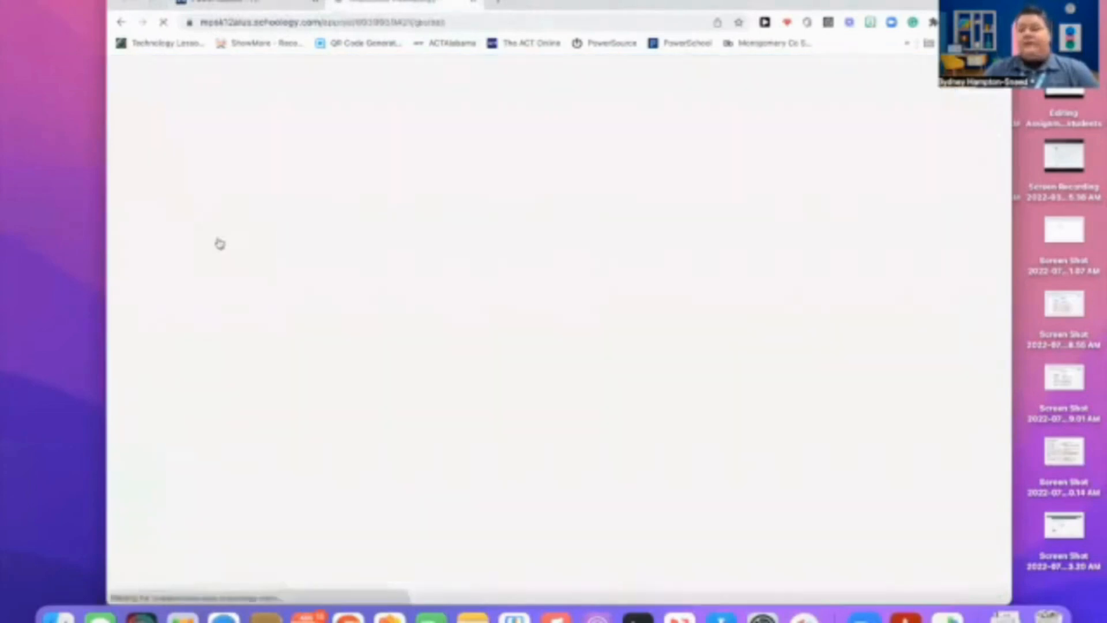
pyautogui.click(568, 225)
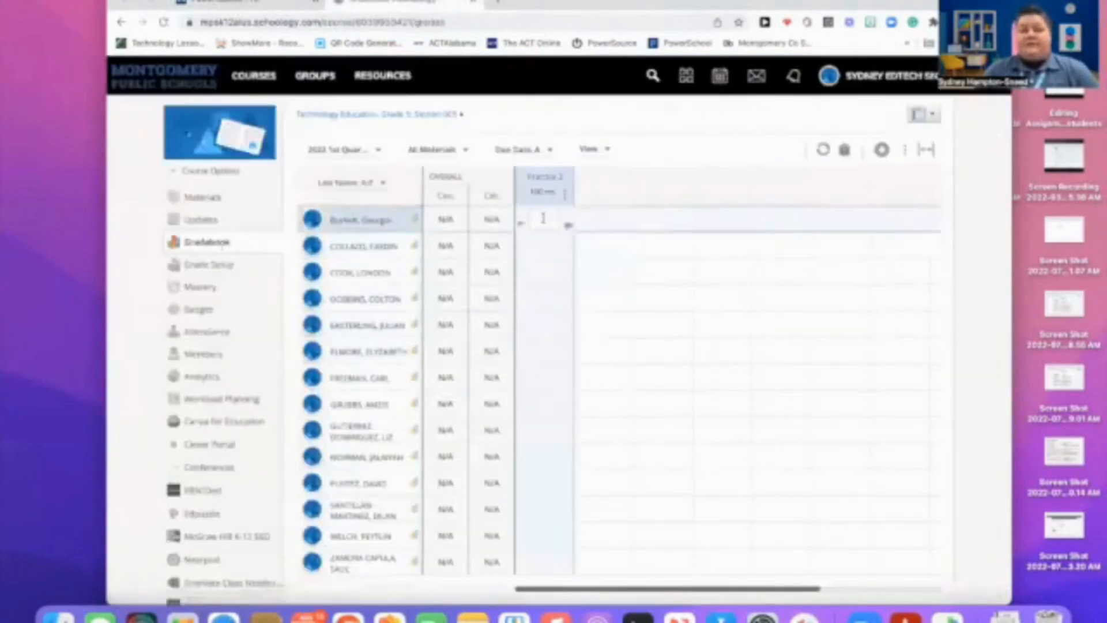
pyautogui.write('100')
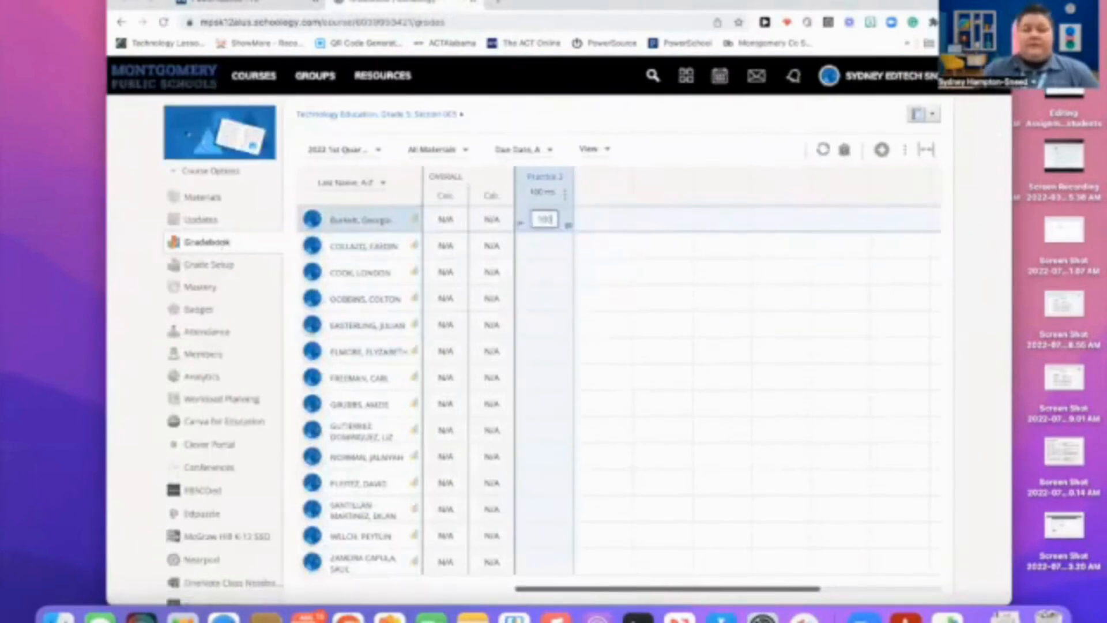
pyautogui.click(542, 297)
pyautogui.write('8')
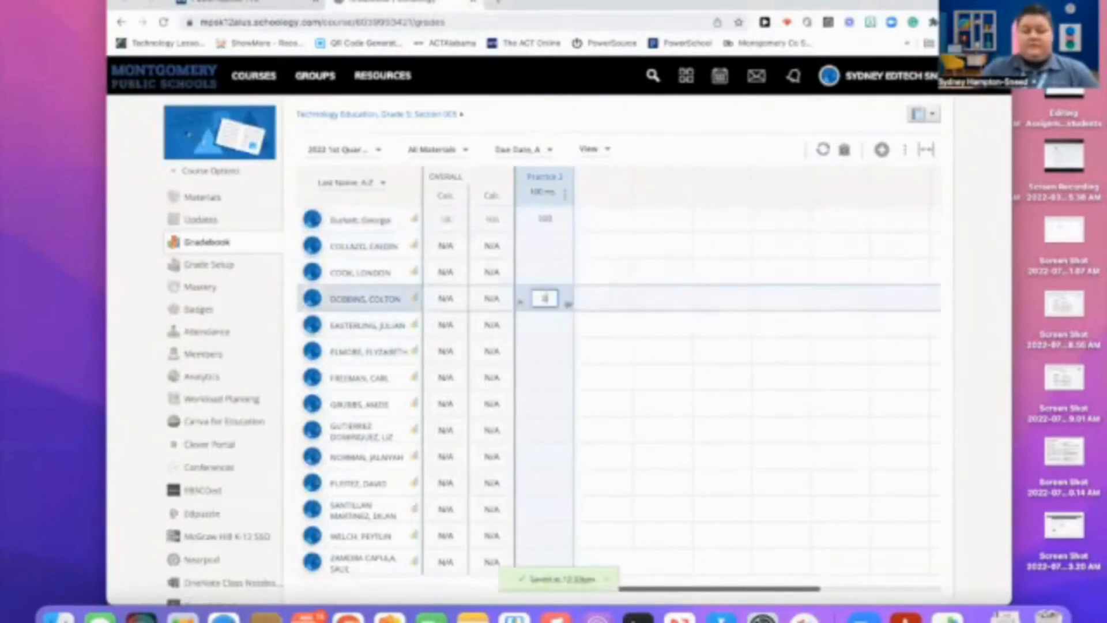
pyautogui.click(542, 327)
pyautogui.write('50')
# - Sync the Schoology gradebook scores to PowerSchool, and switch to PowerTeacher Pro to reload the scoresheet
pyautogui.click(822, 152)
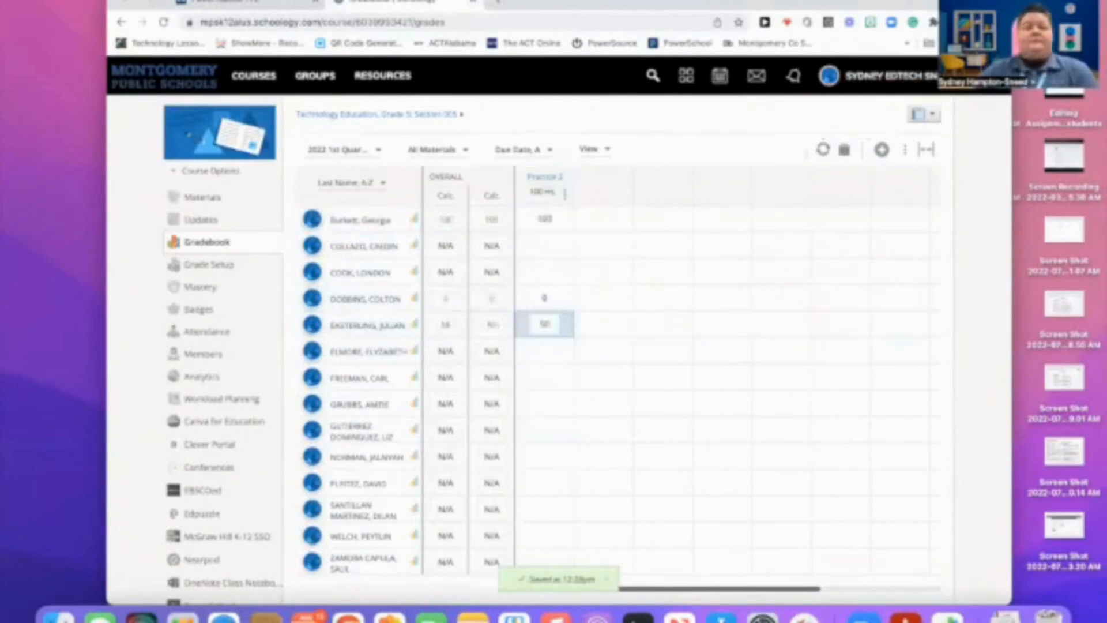
pyautogui.click(266, 5)
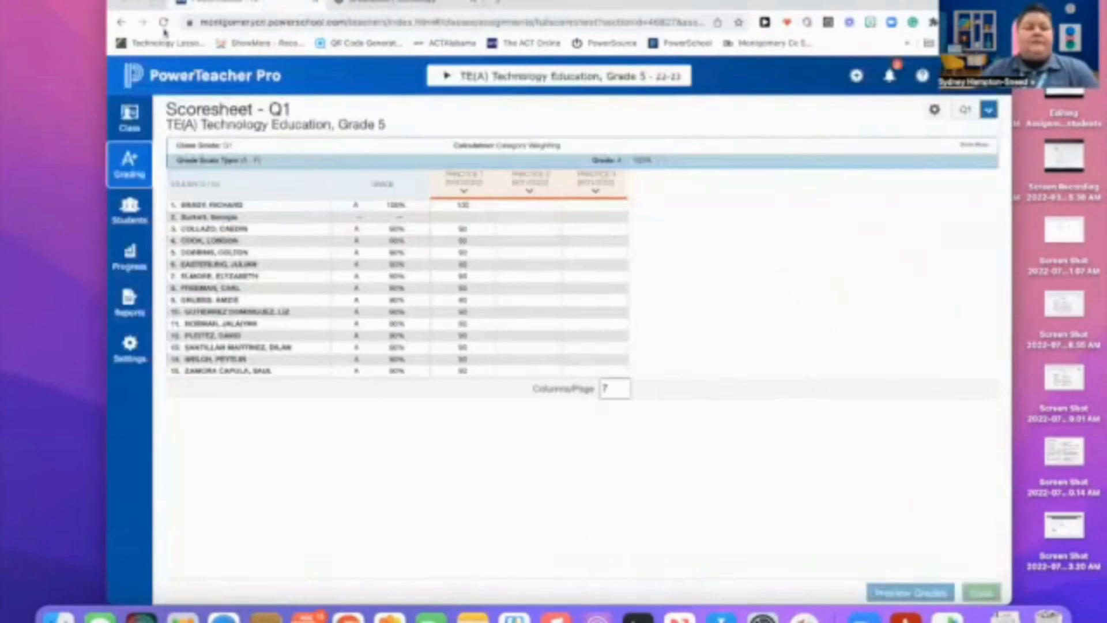
pyautogui.click(163, 22)
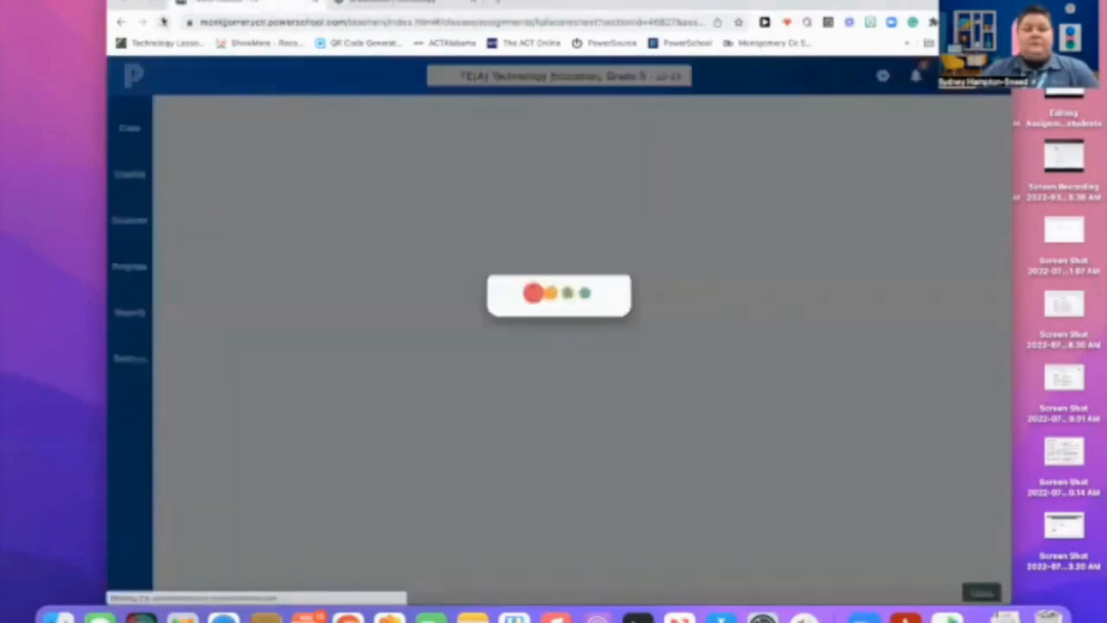